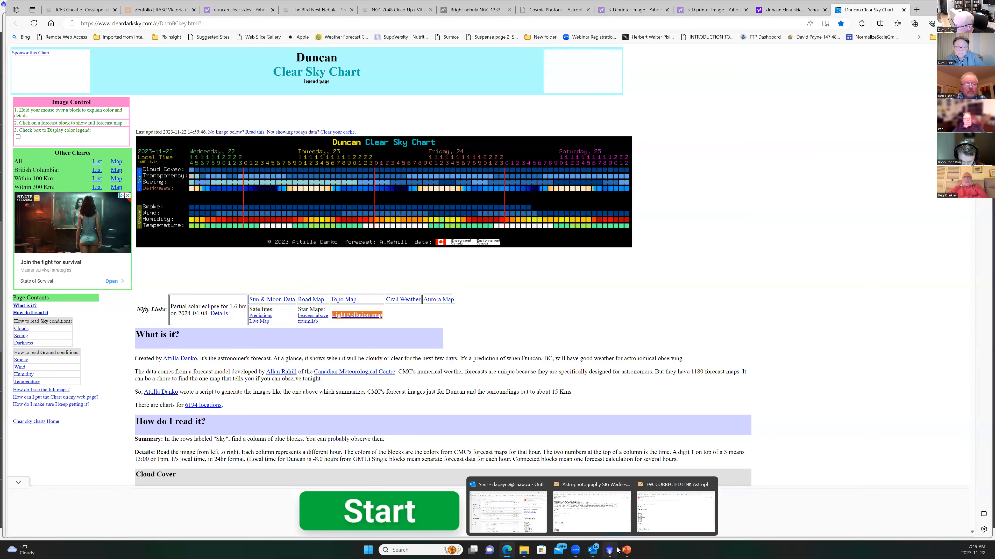
- Switch to PixInsight, dismissing the project save, and go to the first workspace
left_click(609, 550)
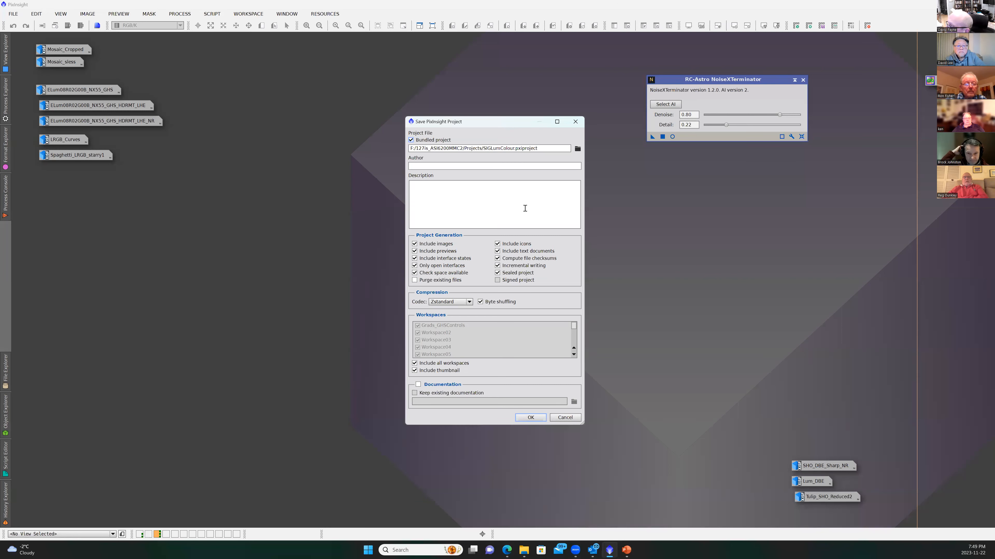
left_click(576, 122)
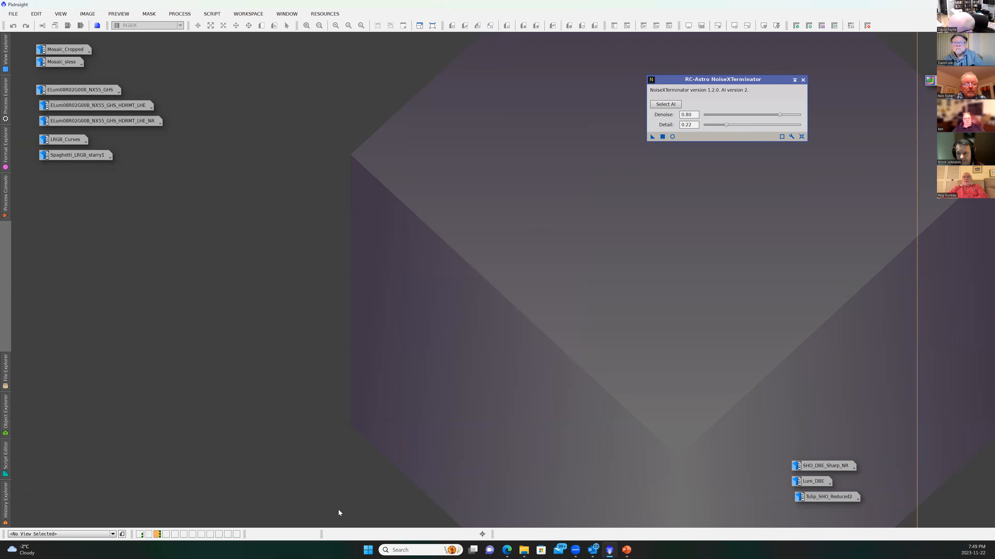
left_click(140, 535)
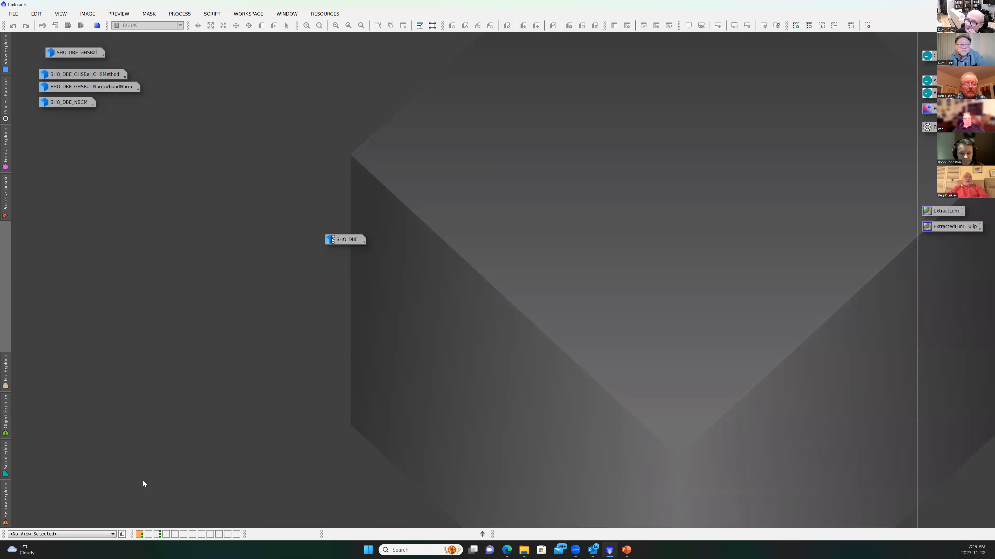
- Restore the SHO_DBE_GHSBal image window and move the SHO_DBE image icon clear of it
double_click(78, 54)
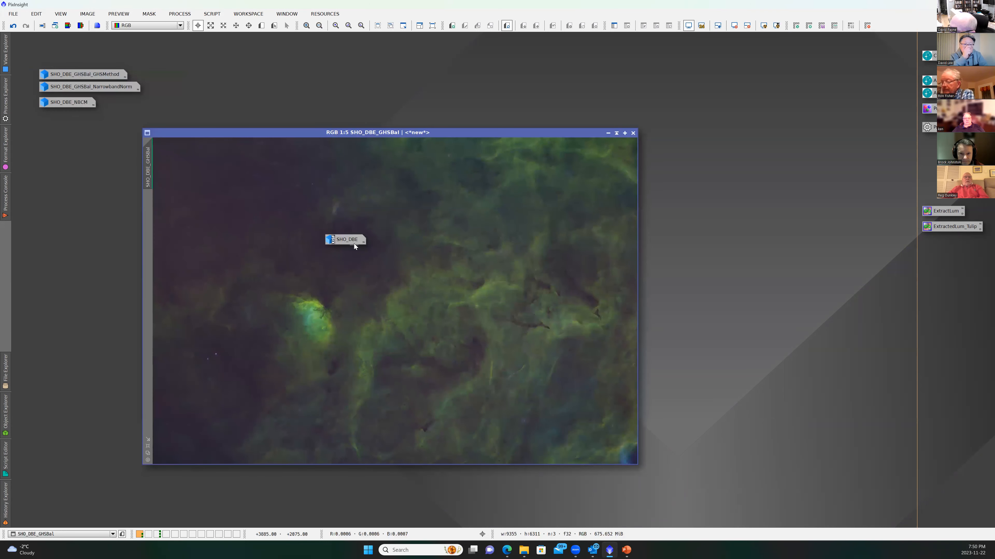
left_click_drag(353, 241, 282, 66)
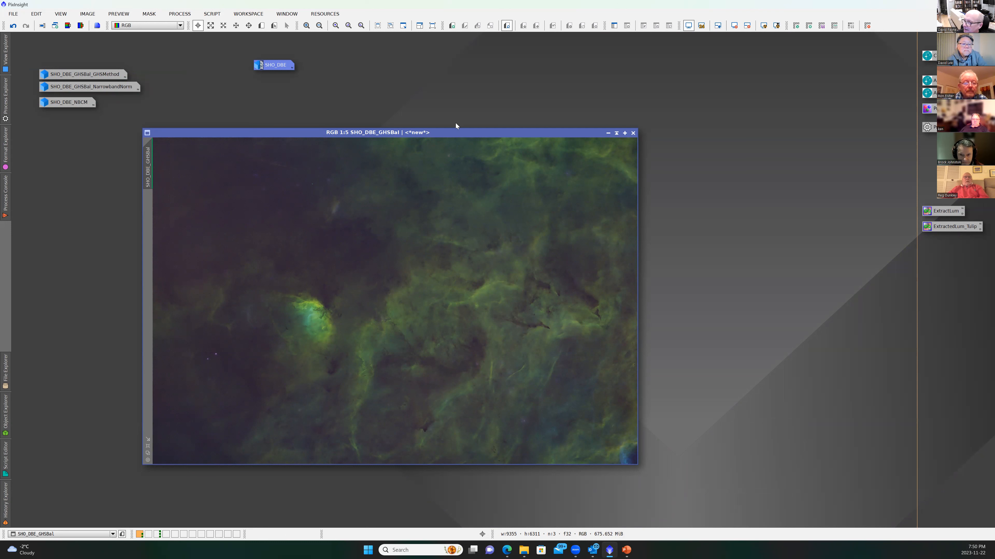
left_click_drag(447, 132, 467, 108)
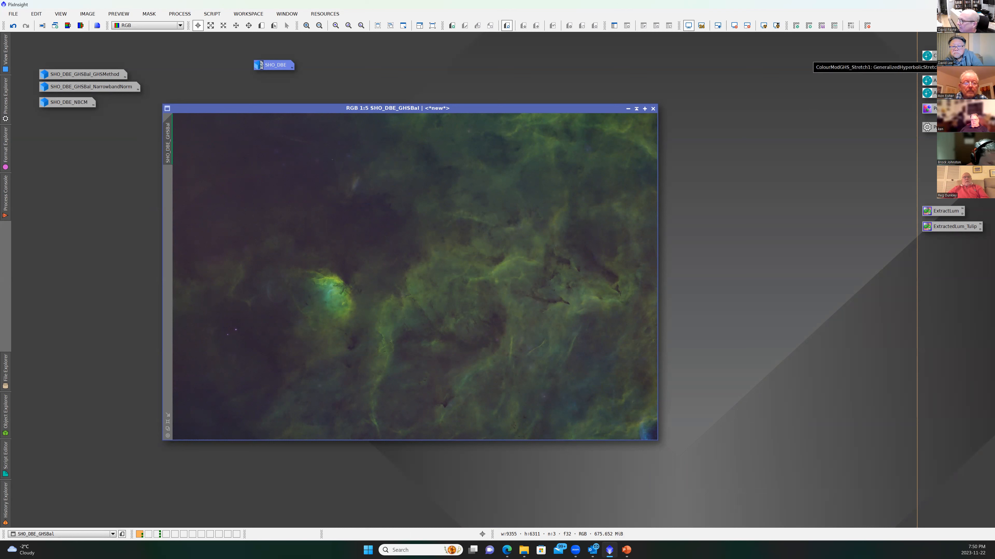
- Apply the stored ColourModGHS_Stretch1 stretch to a clone of SHO_DBE_GHSBal and remove the clone's screen stretch
double_click(927, 55)
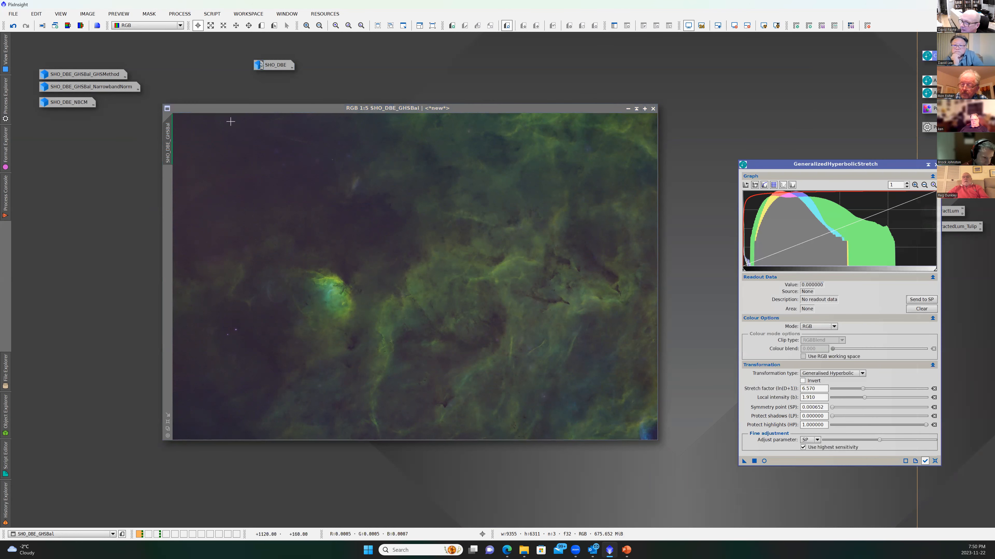
left_click_drag(167, 143, 139, 174)
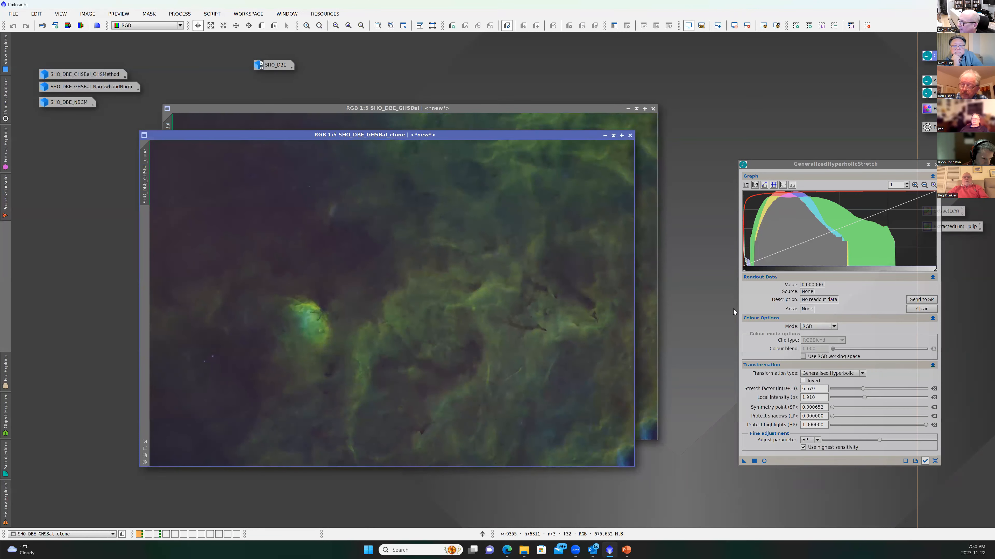
left_click(755, 462)
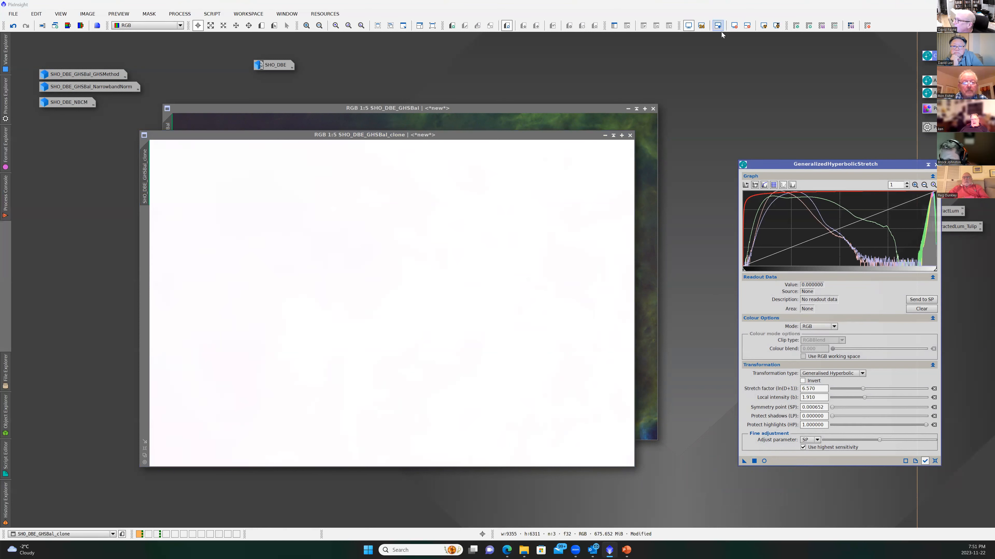
left_click(743, 26)
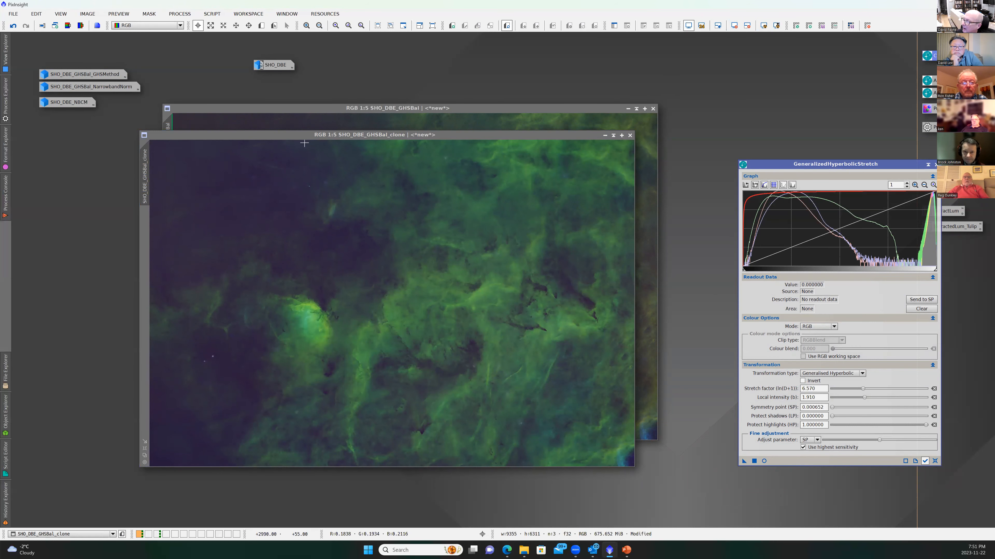
left_click(935, 164)
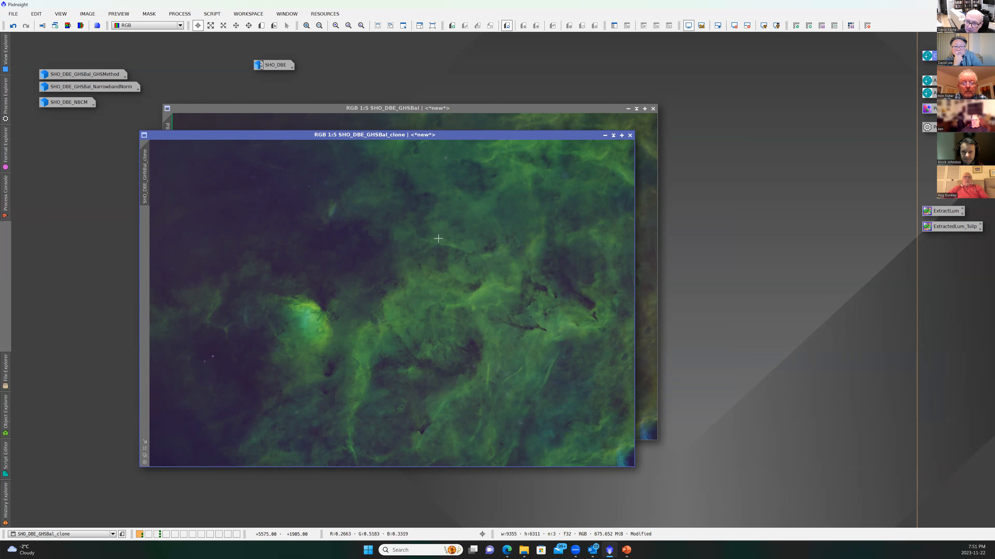
- Open the stored blue-channel GeneralizedHyperbolicStretch instance and reset its parameters to the defaults
double_click(935, 82)
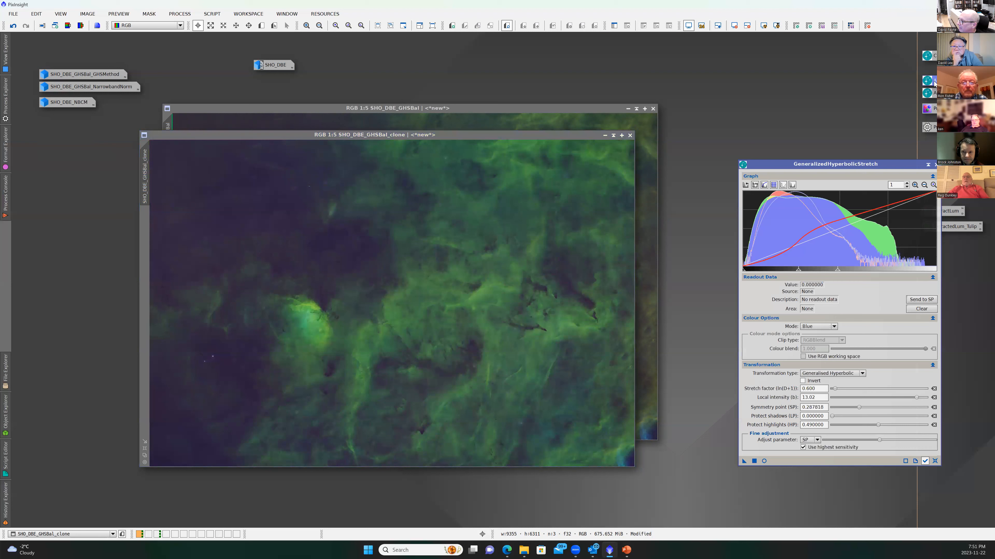
left_click_drag(833, 166, 557, 140)
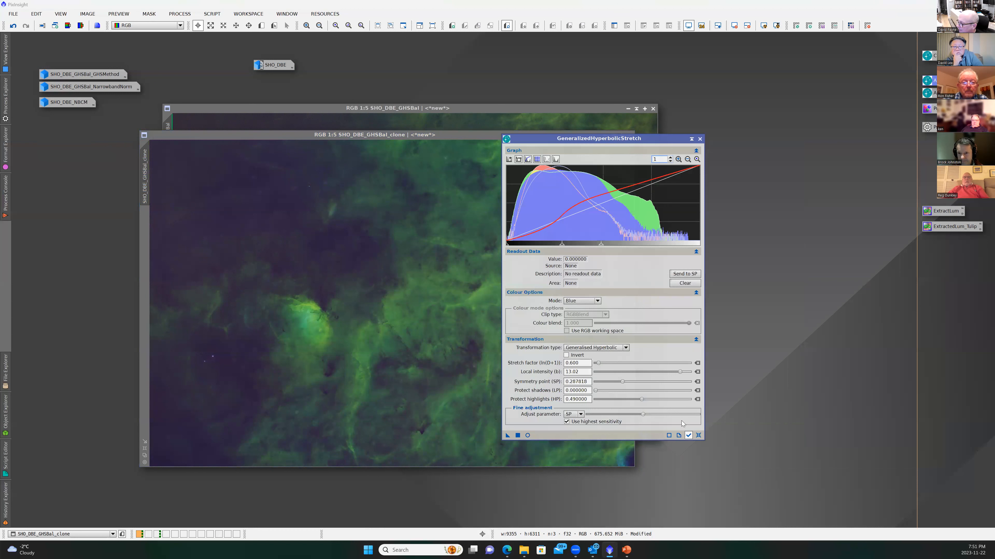
left_click(699, 436)
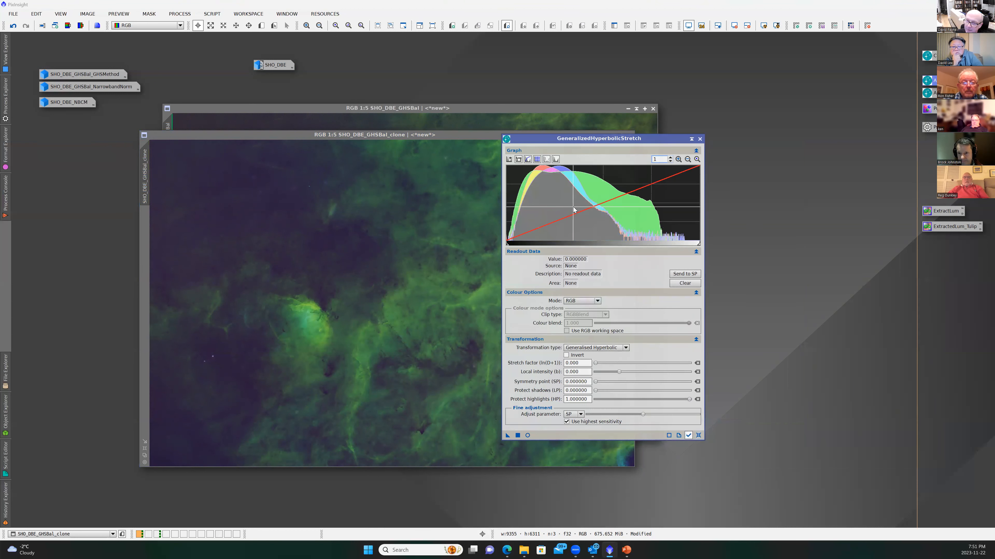
mouse_move(574, 209)
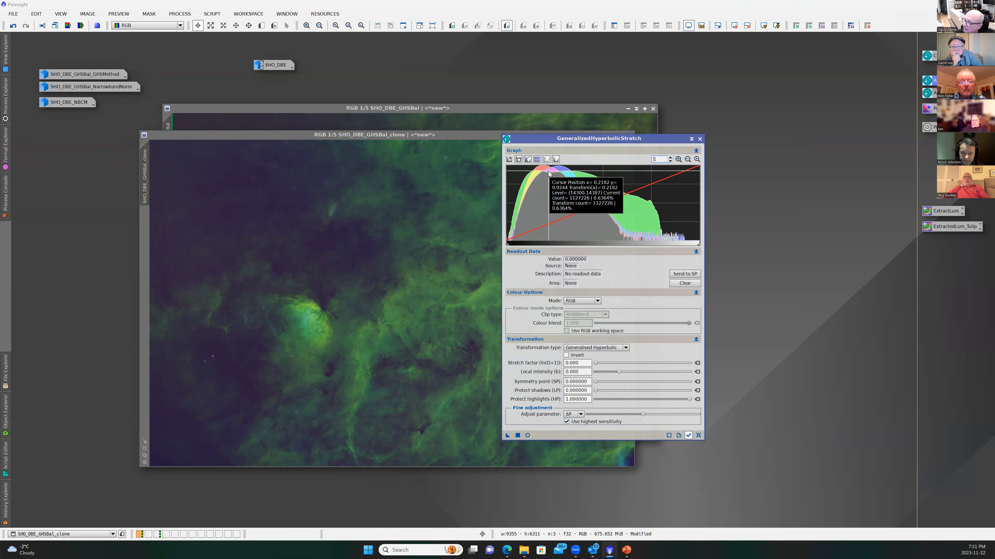
scroll(587, 180, "down", 2)
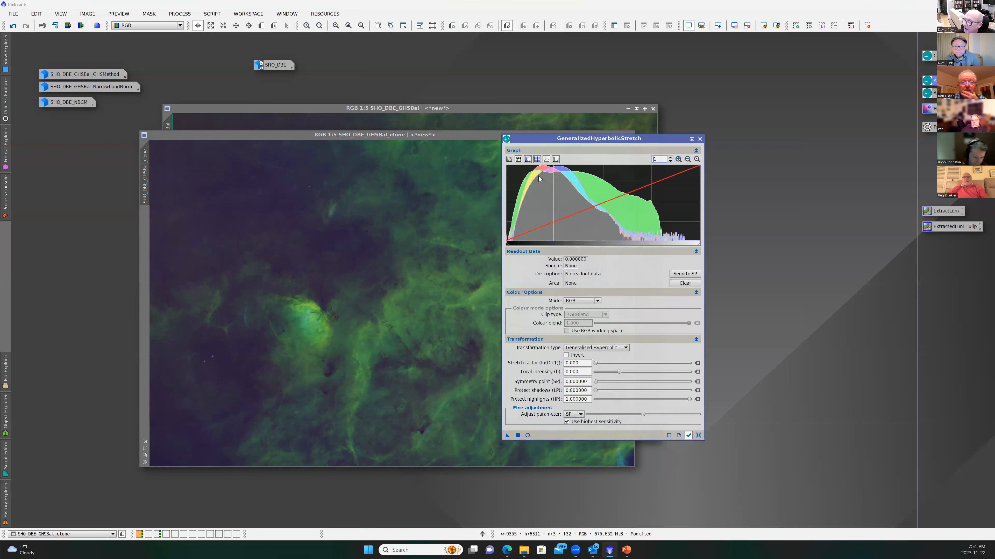
mouse_move(550, 239)
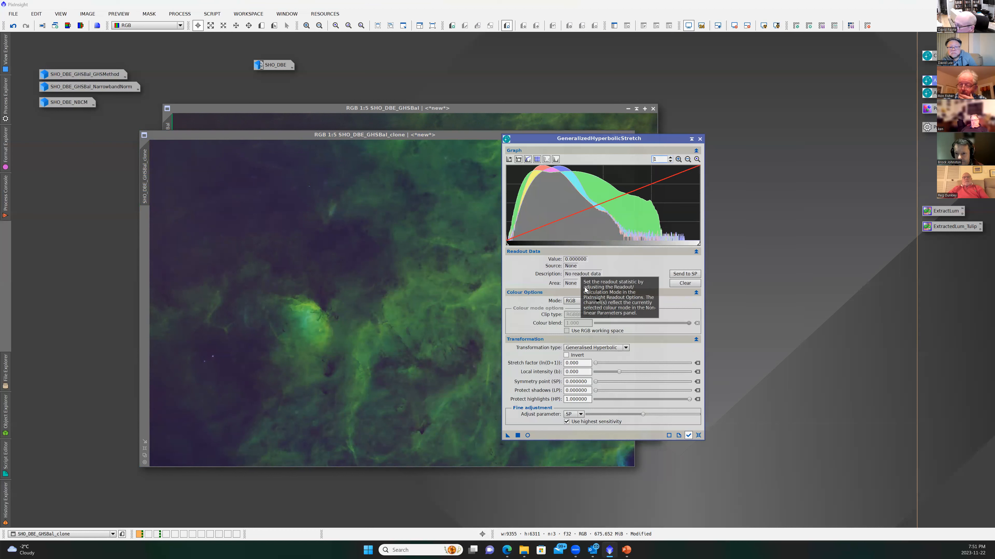
- Set the stretch's colour mode to Blue and pick the histogram level at about 0.301
mouse_move(597, 302)
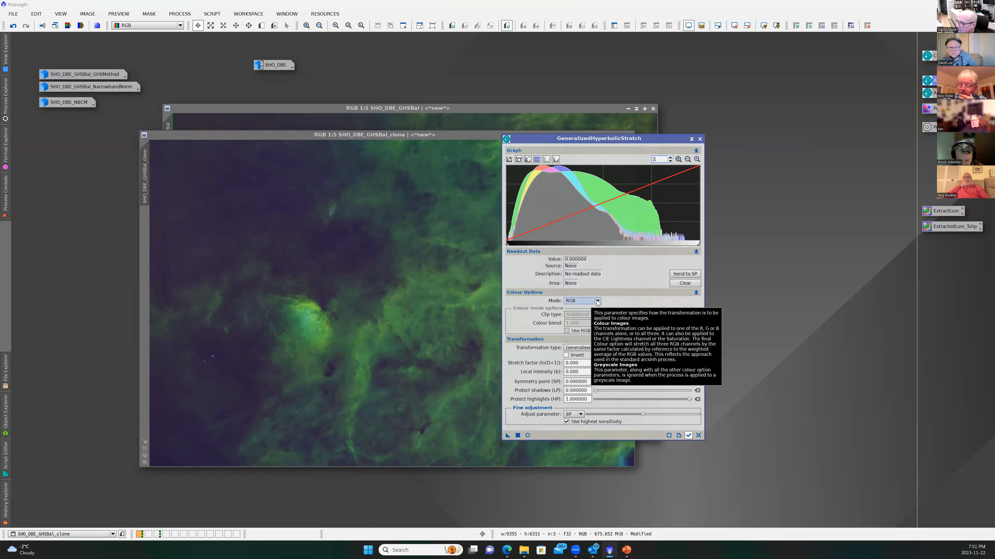
left_click(597, 301)
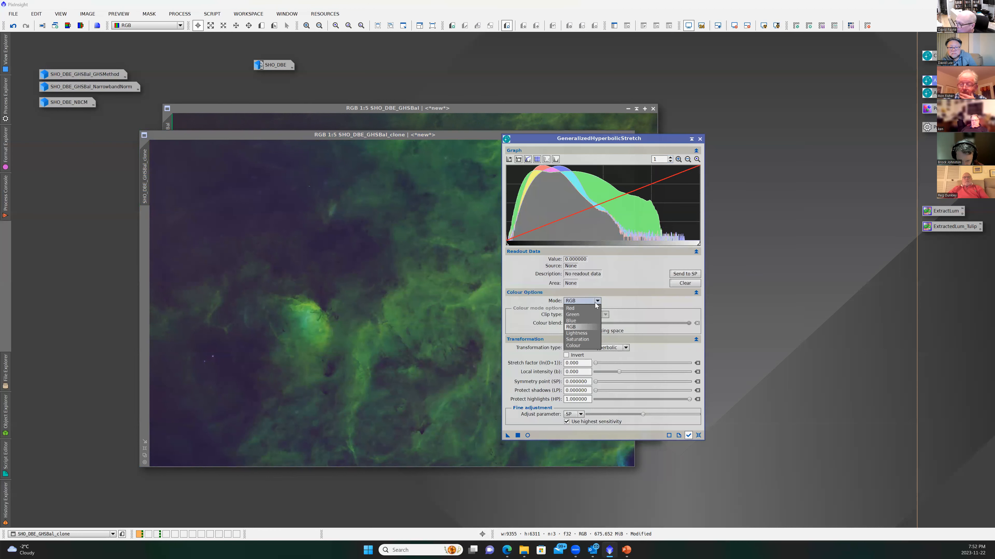
left_click(579, 321)
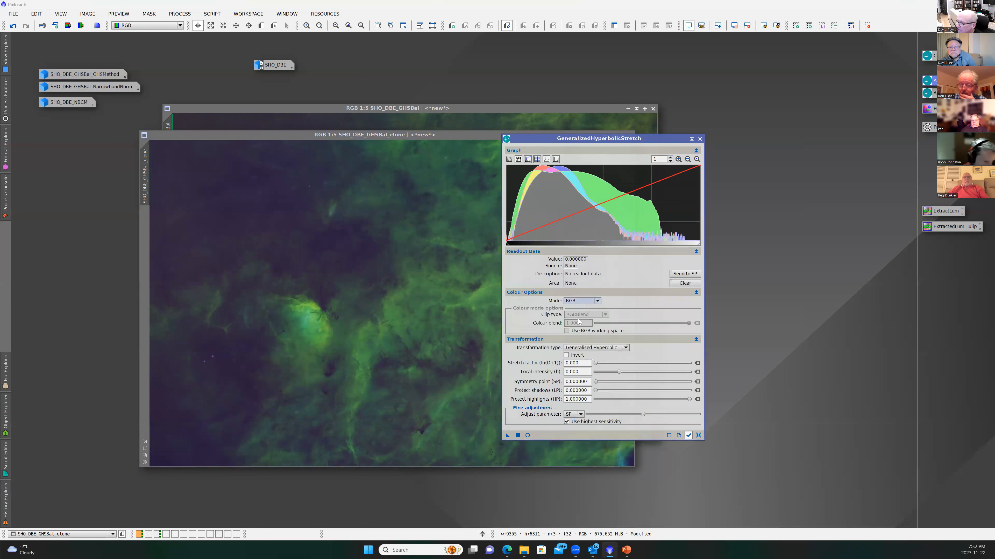
left_click(564, 169)
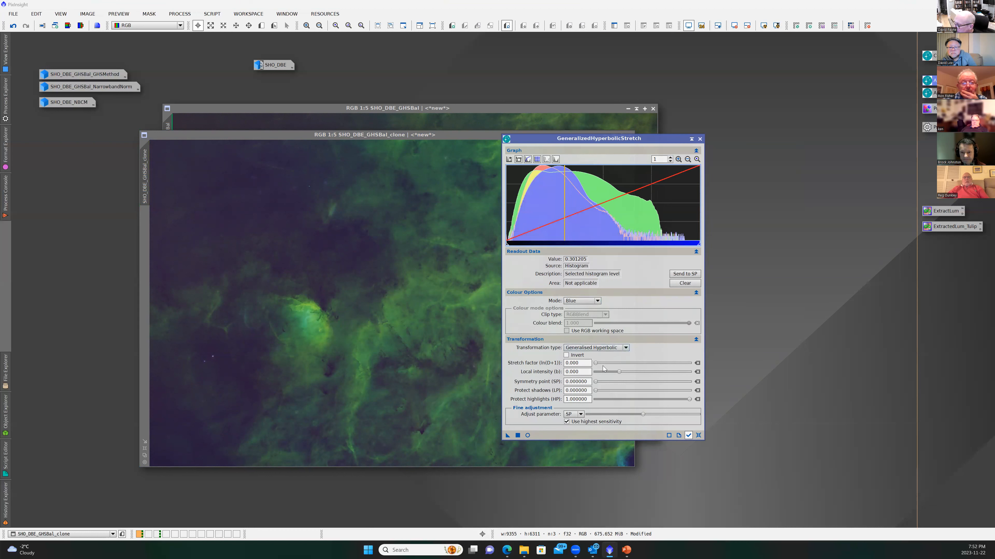
- Set local intensity to 8.150 and stretch factor to 0.820, and open the real-time preview
left_click(617, 369)
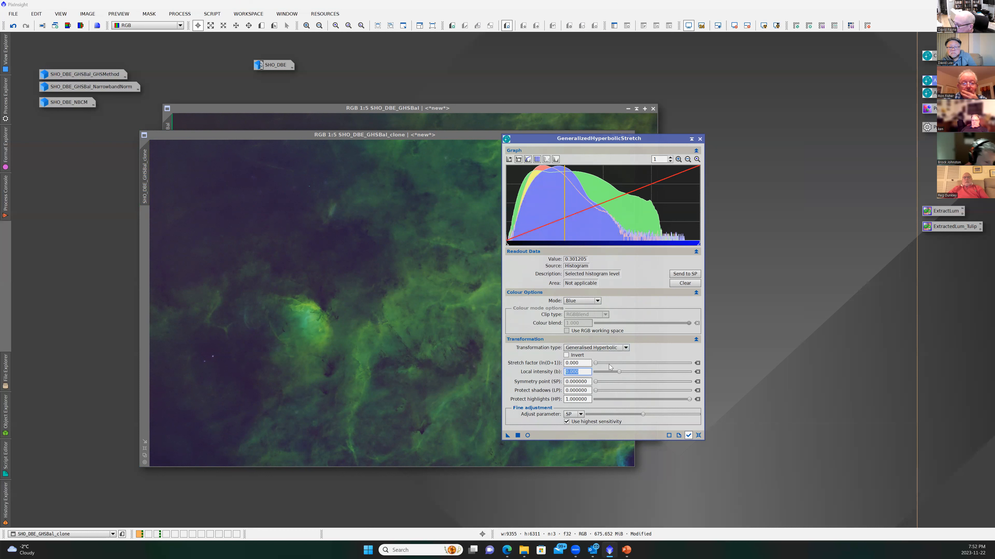
left_click_drag(619, 371, 678, 380)
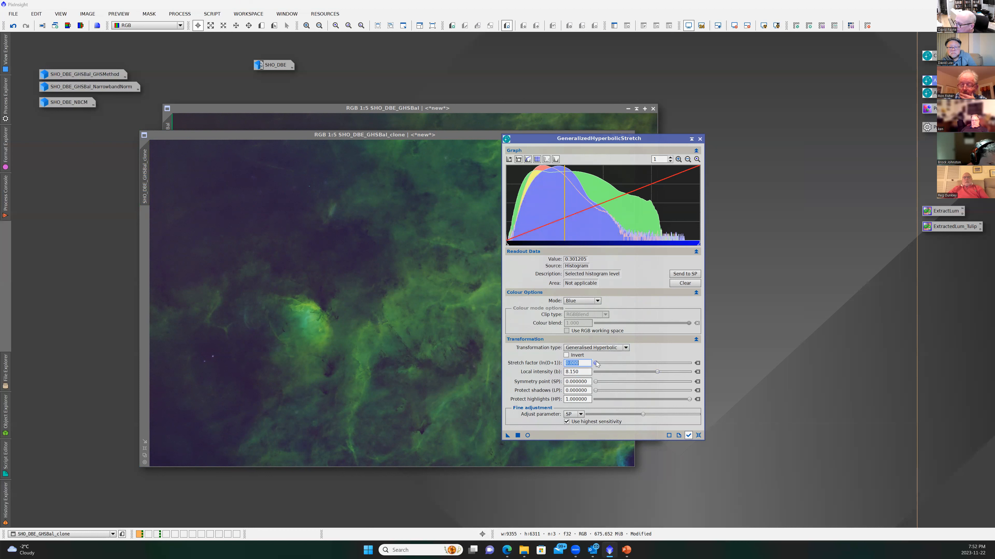
left_click_drag(596, 364, 601, 364)
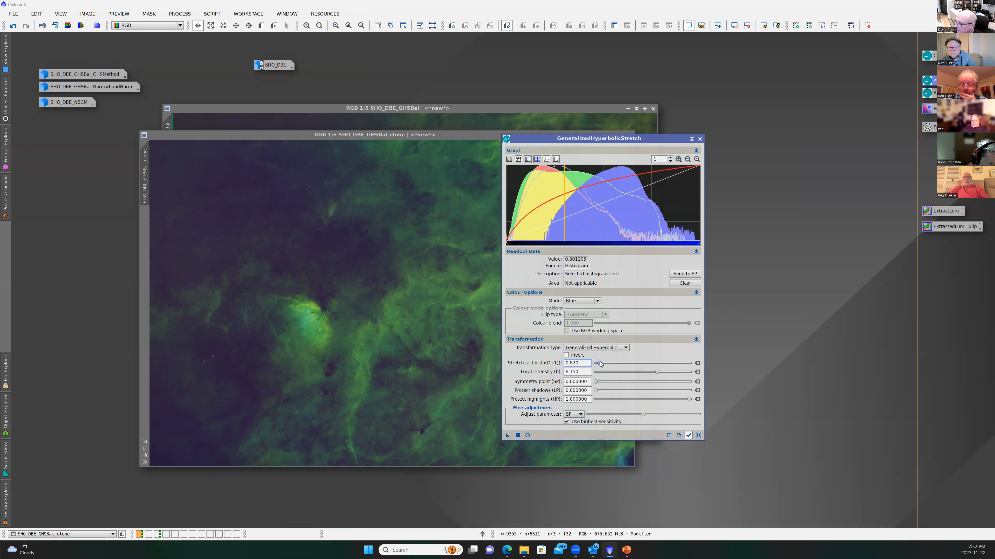
left_click(528, 435)
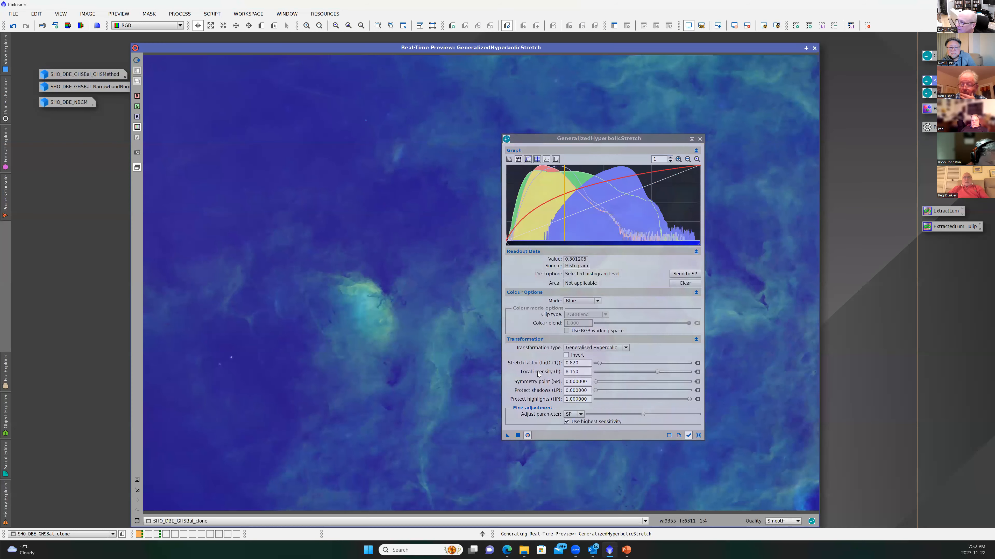
- Send the picked level to the symmetry point, set Protect highlights to 0.56, and apply the stretch to the blue channel
left_click_drag(574, 140, 697, 138)
left_click_drag(812, 400, 712, 405)
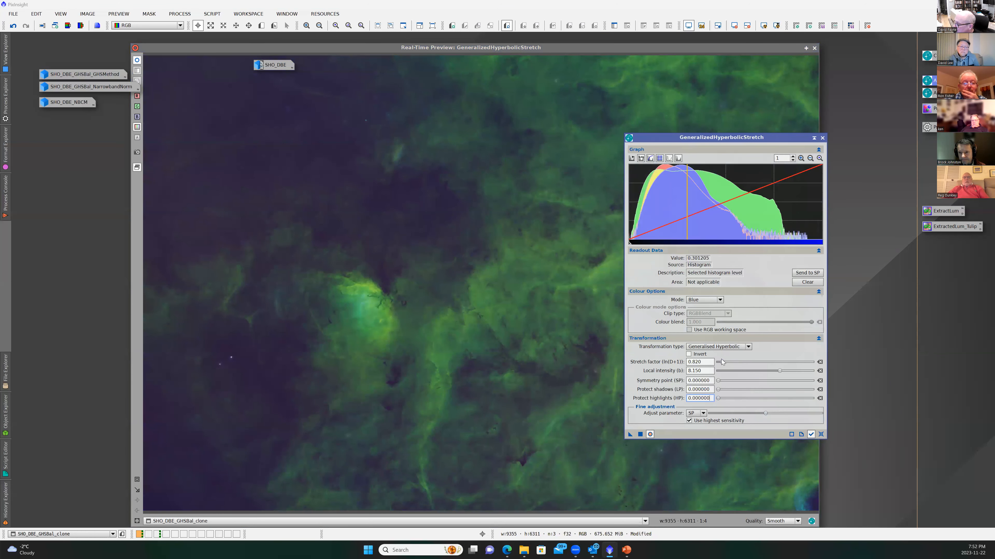
left_click(808, 273)
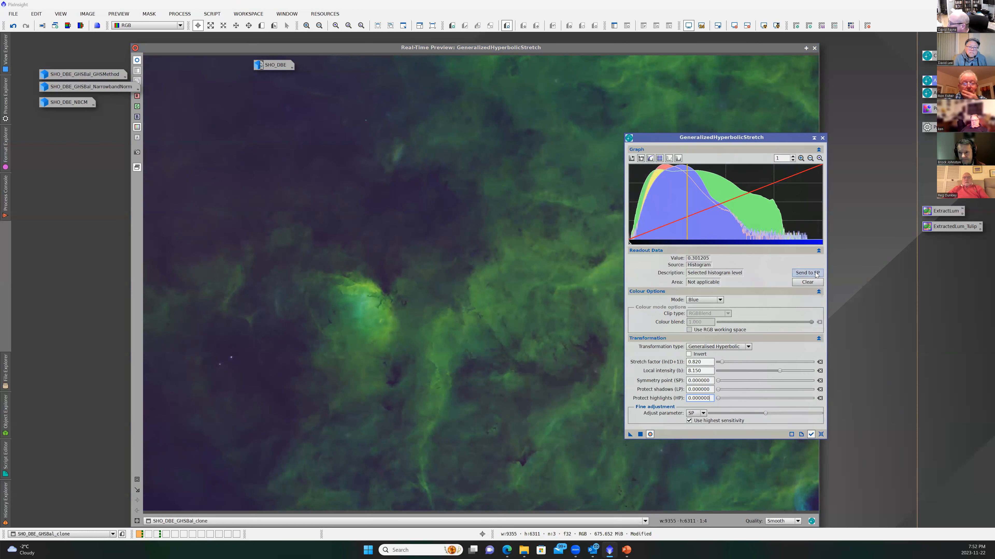
left_click_drag(748, 398, 769, 399)
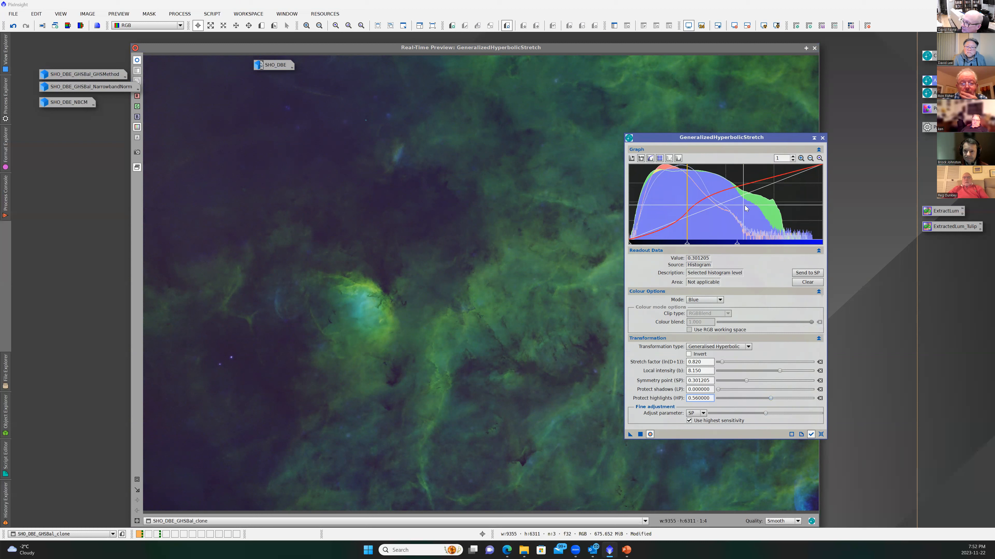
mouse_move(664, 174)
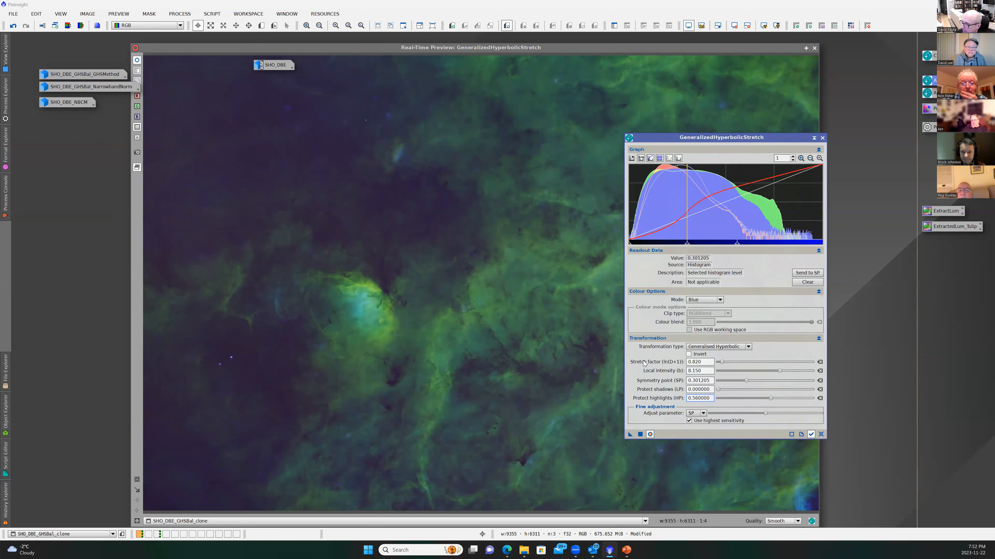
left_click(641, 434)
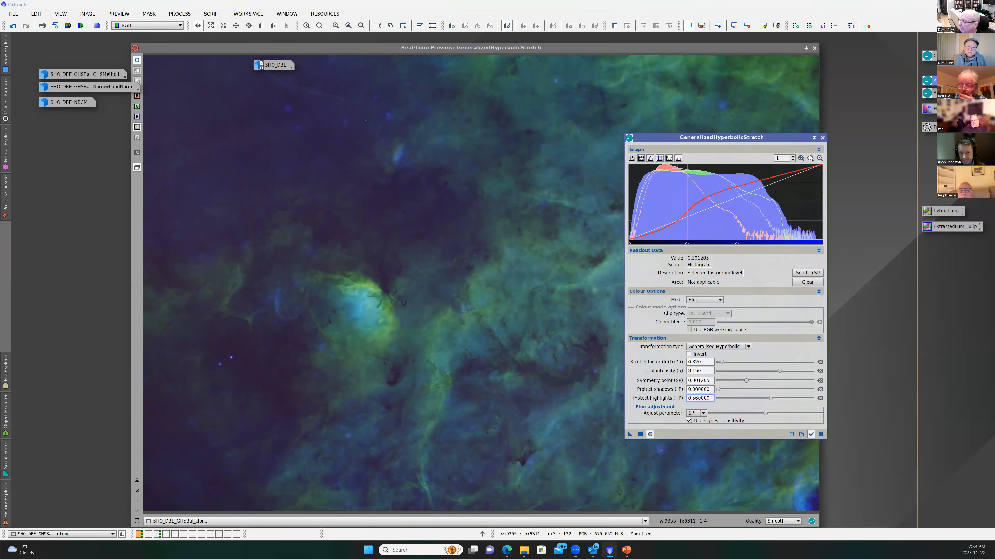
- Switch the stretch's colour mode to Red and pick the histogram level at about 0.173
left_click(704, 300)
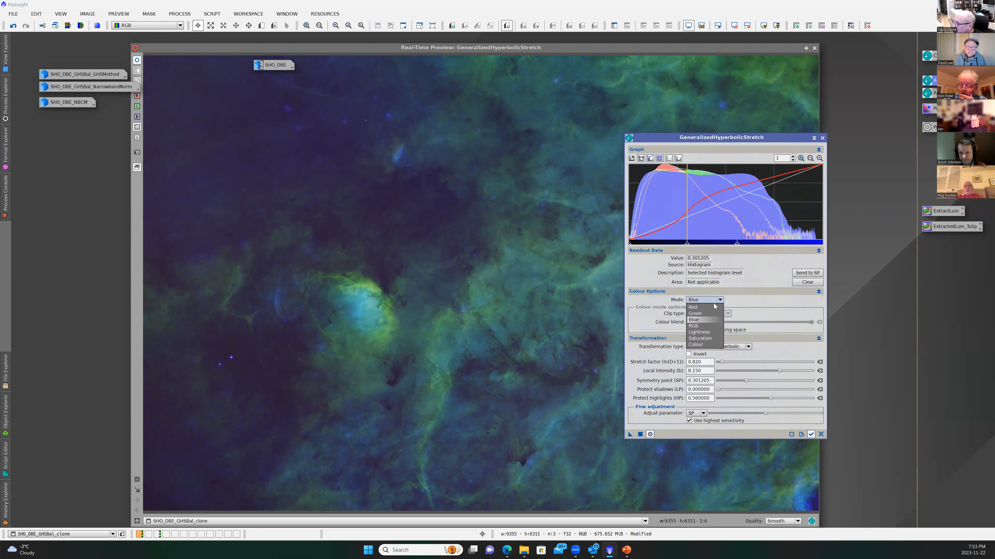
left_click(702, 308)
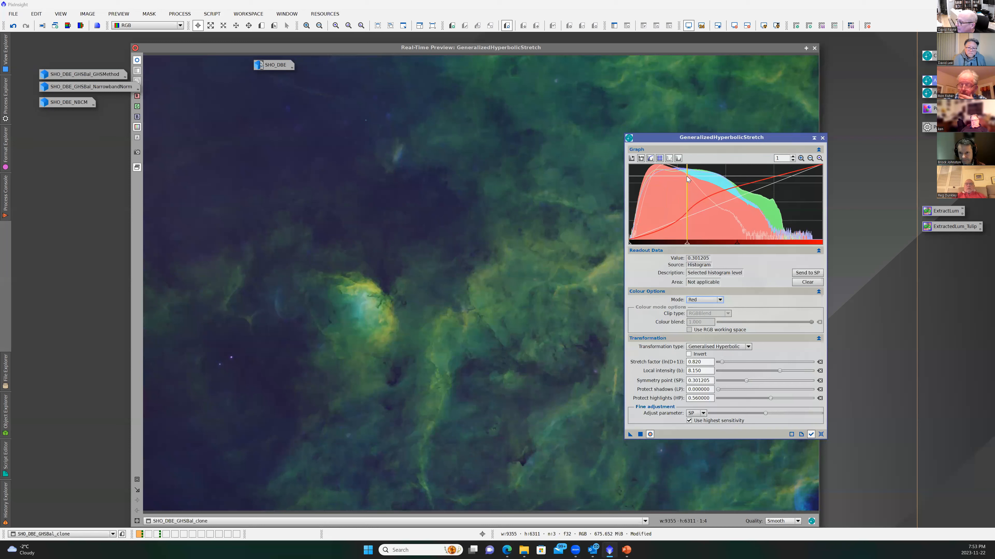
mouse_move(688, 190)
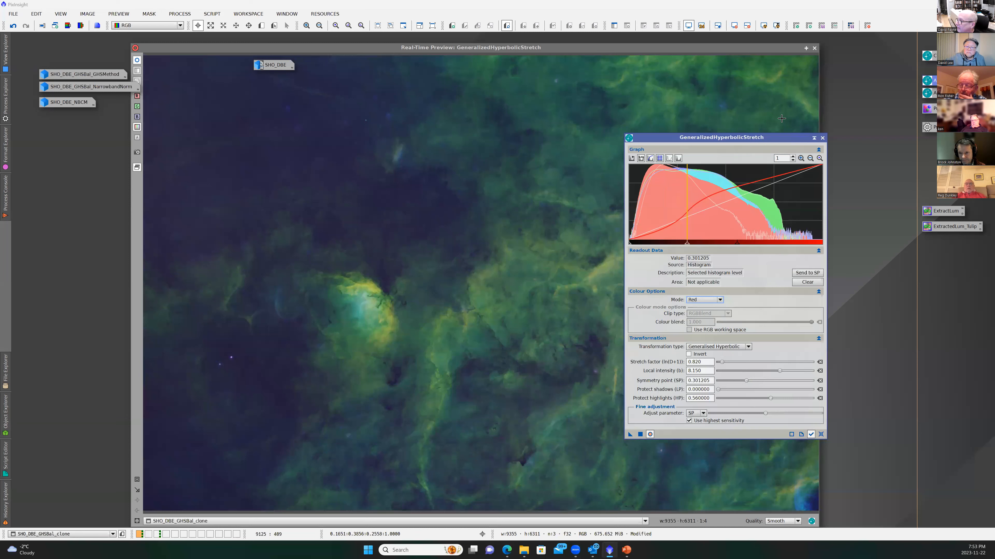
mouse_move(688, 239)
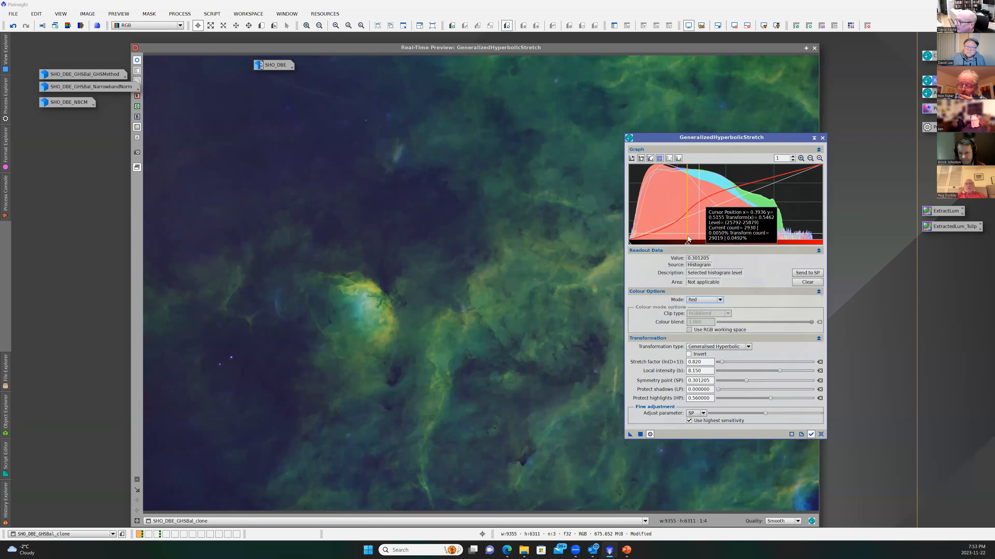
left_click(662, 240)
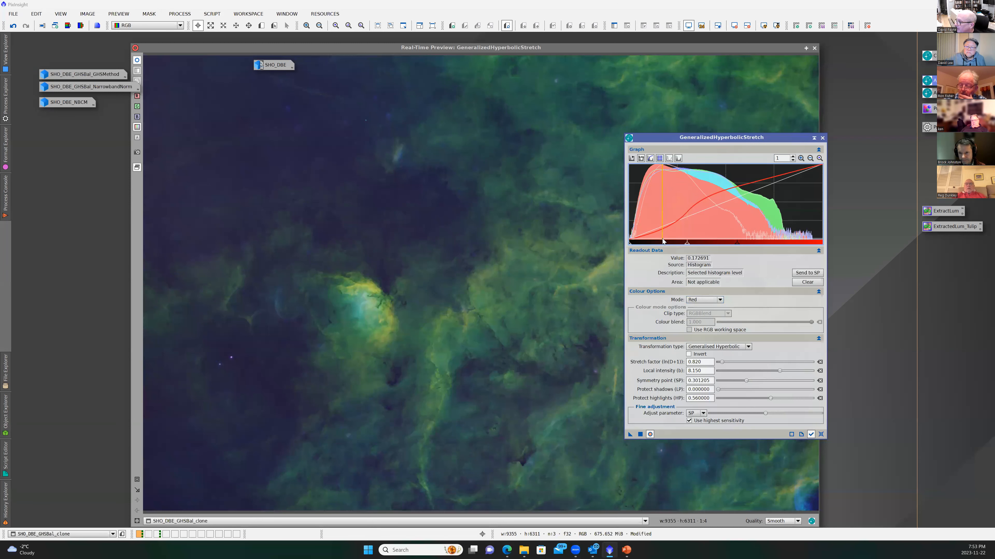
- Stretch the red channel with the picked level as symmetry point, Protect highlights 0.32, local intensity 15.00 and stretch factor 1.160
left_click(805, 274)
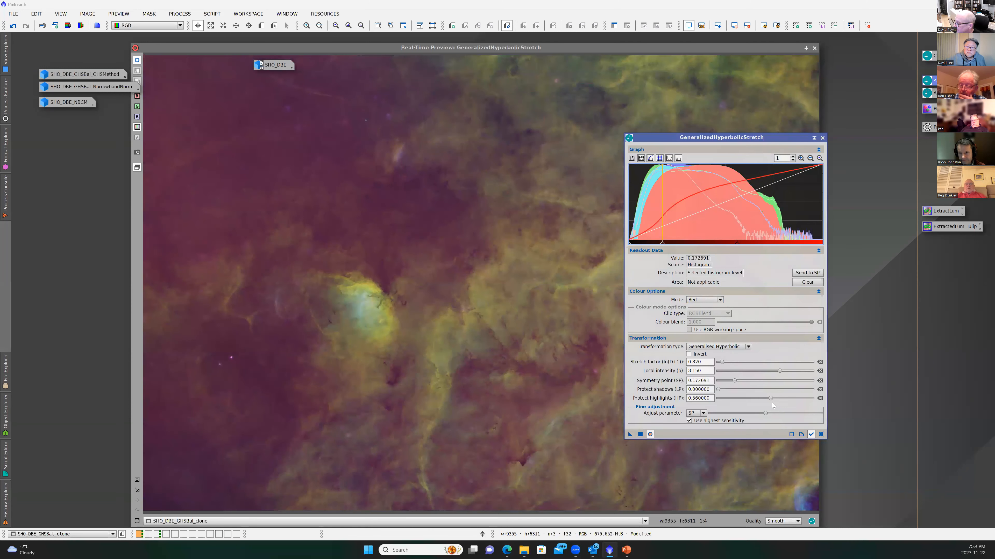
left_click_drag(771, 398, 748, 400)
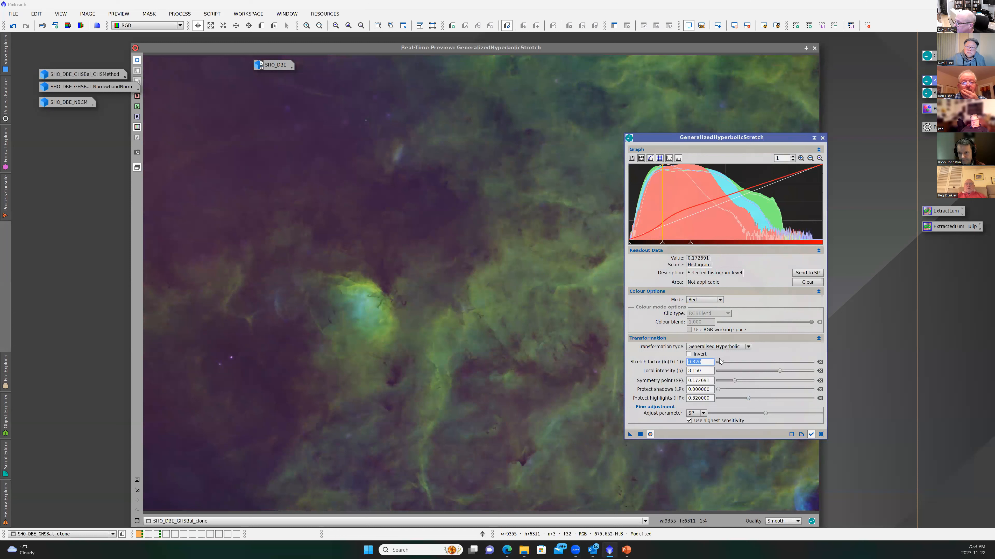
left_click_drag(779, 371, 812, 371)
left_click_drag(721, 363, 718, 363)
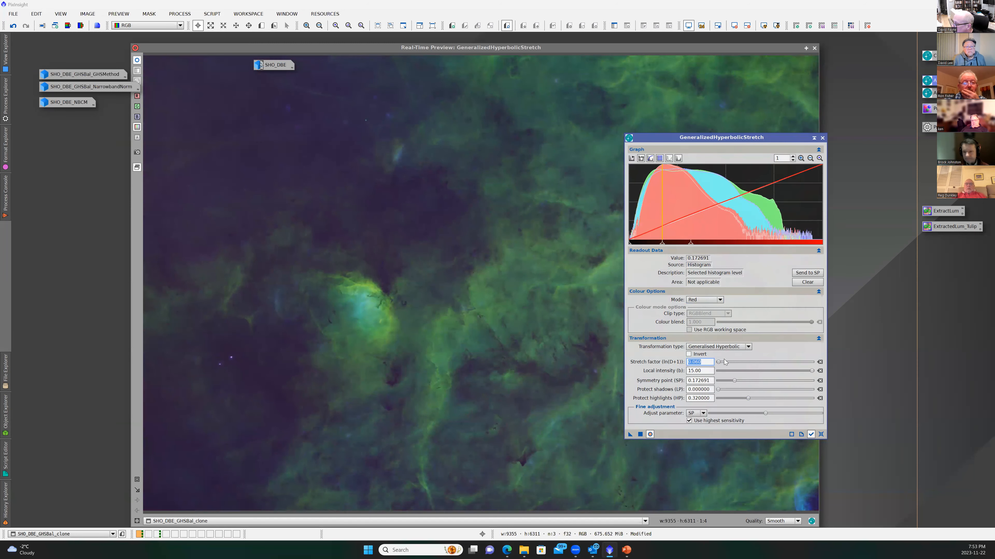
left_click_drag(718, 362, 724, 365)
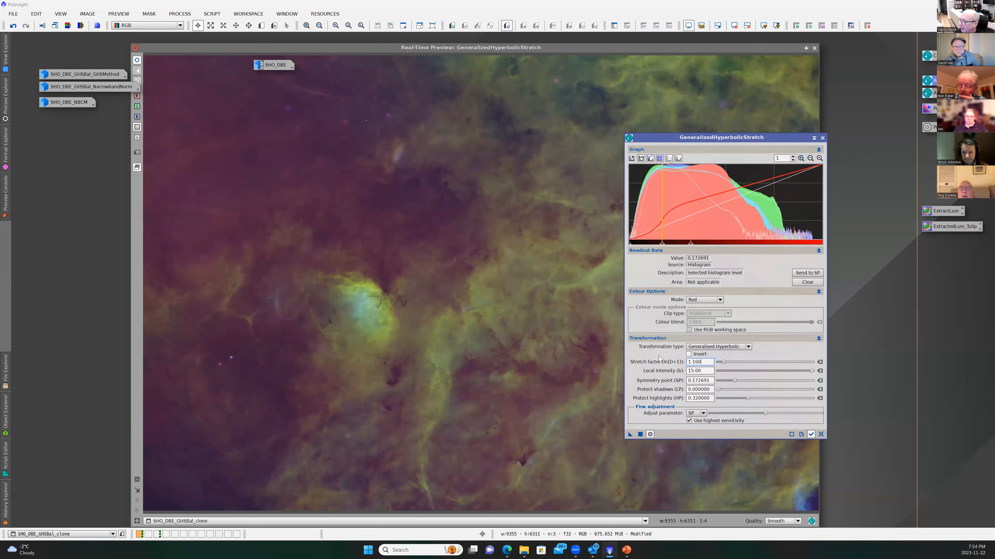
left_click(640, 434)
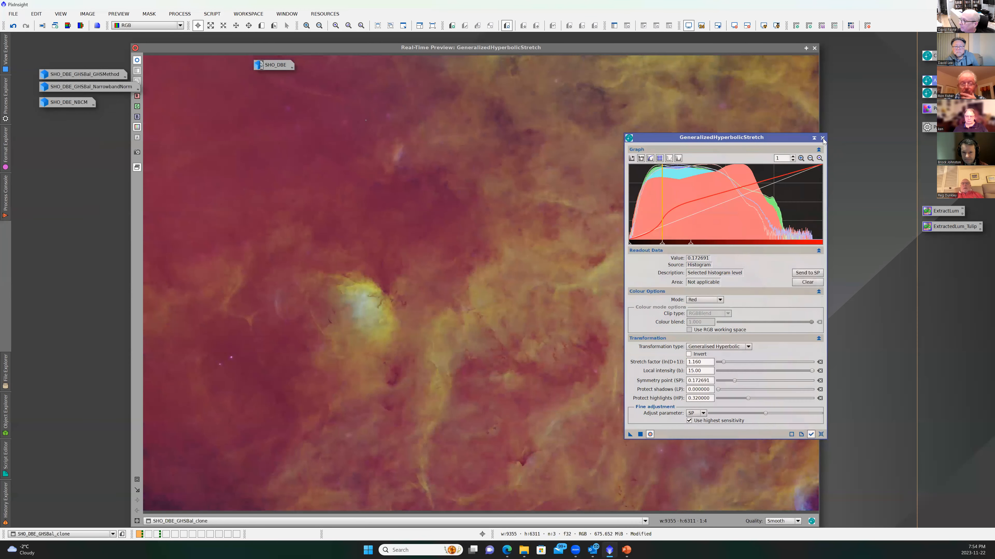
- Close the stretch dialog and real-time preview, and park the stretched clone as an icon, leaving the SHO_DBE_GHSBal image in view
left_click(823, 138)
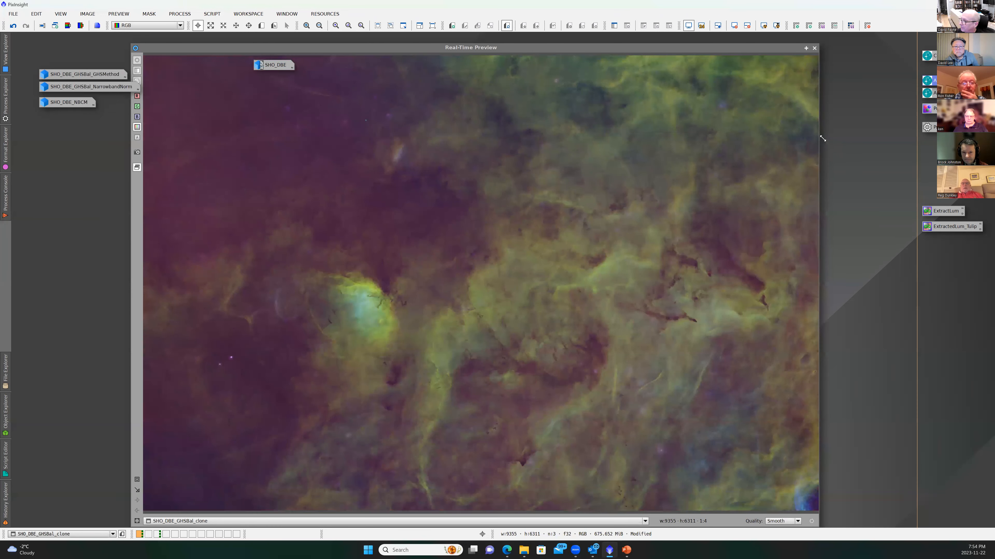
left_click(815, 48)
left_click_drag(503, 134, 719, 73)
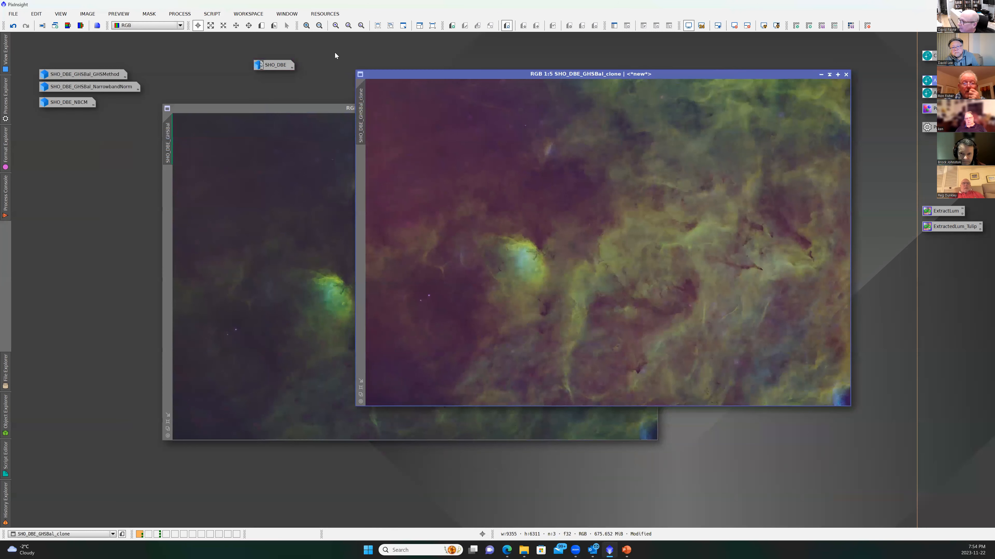
left_click(819, 75)
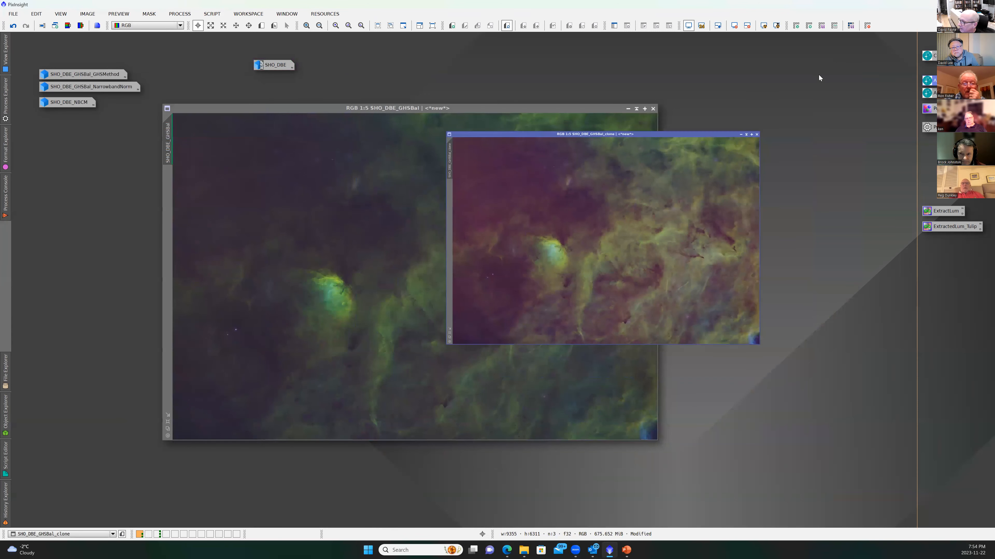
left_click_drag(622, 243, 44, 501)
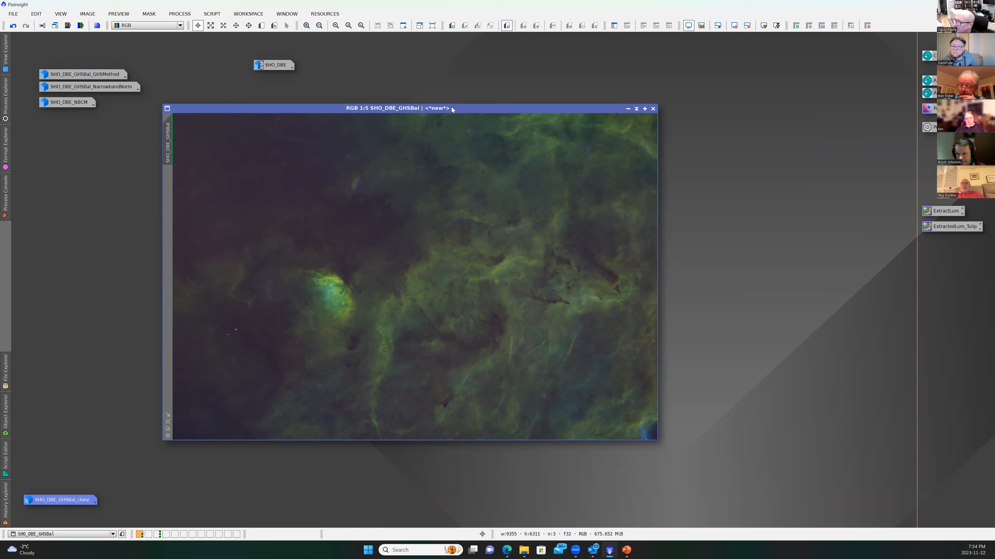
left_click_drag(454, 108, 449, 110)
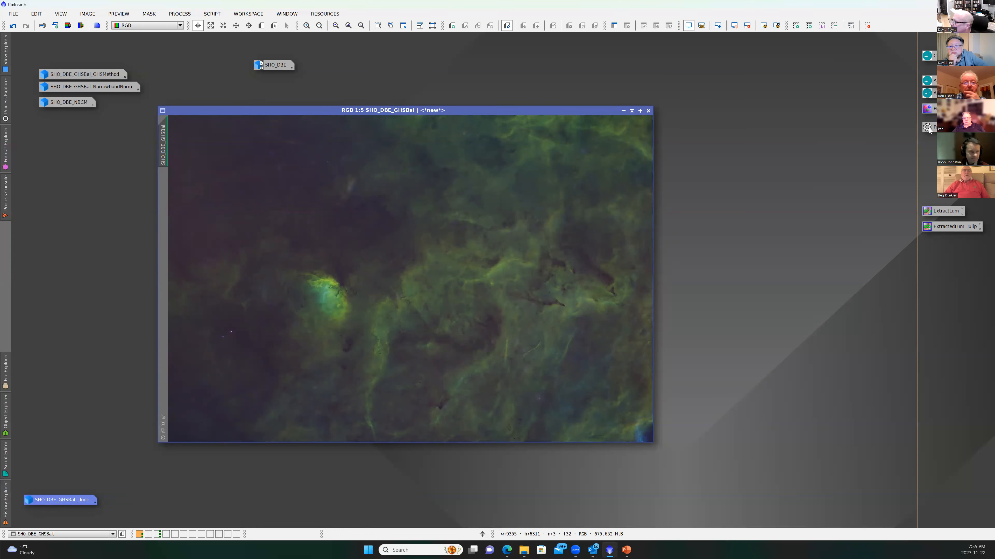
- Open the NarrowbandNormalization process beside the SHO_DBE_GHSBal image and choose the SHO palette
left_click(179, 14)
mouse_move(211, 25)
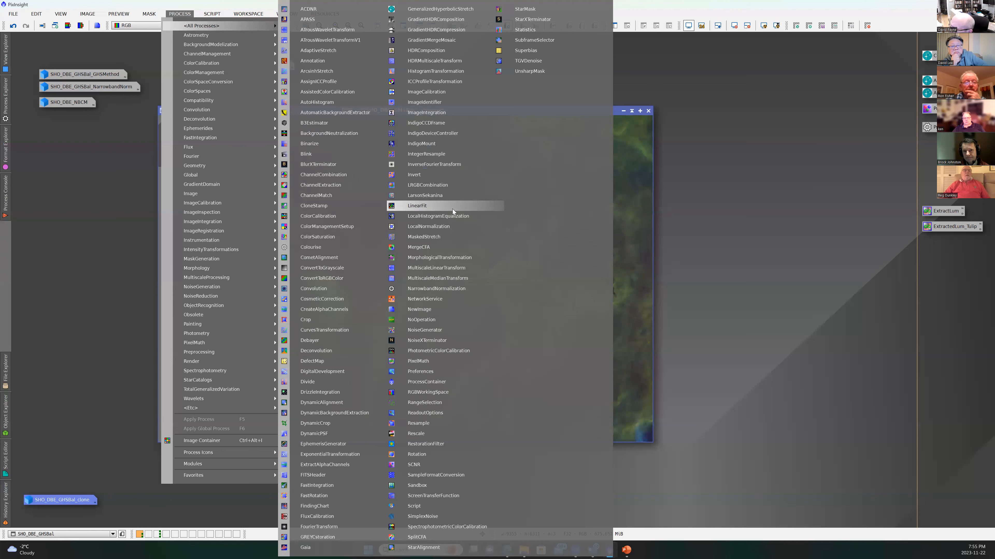
left_click(433, 290)
left_click_drag(531, 161, 576, 120)
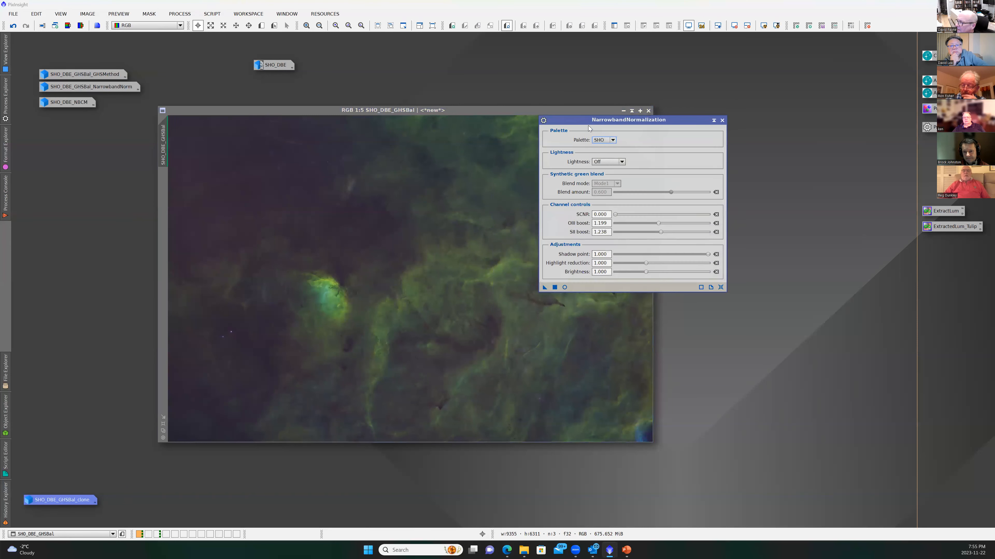
left_click(613, 141)
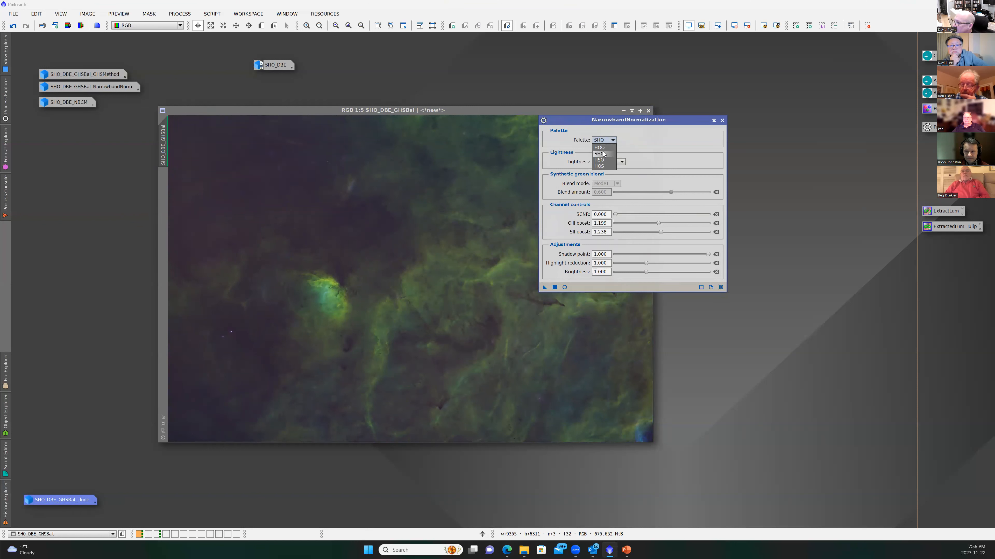
left_click(603, 154)
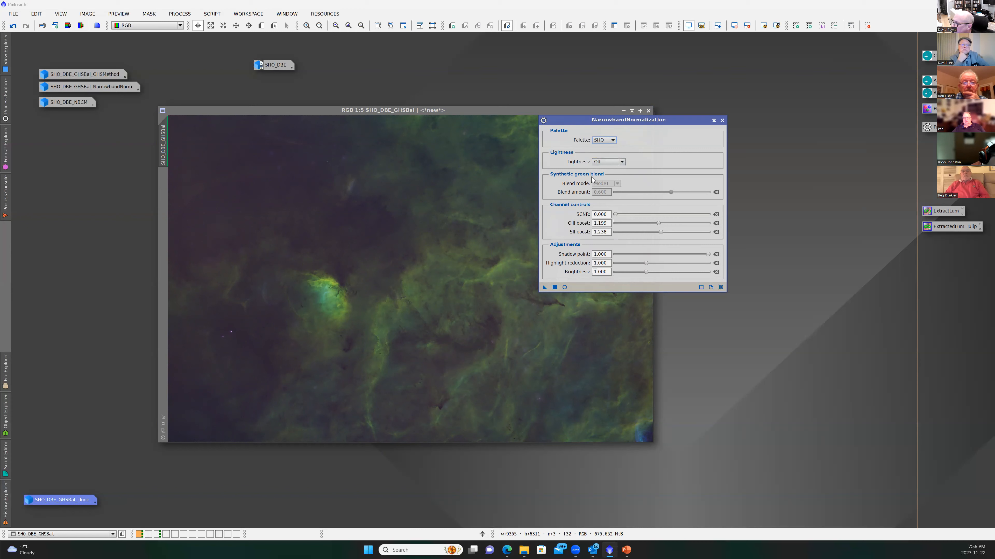
- Open the normalization's real-time preview on SHO_DBE_GHSBal and rearrange the preview and dialog windows
left_click(565, 288)
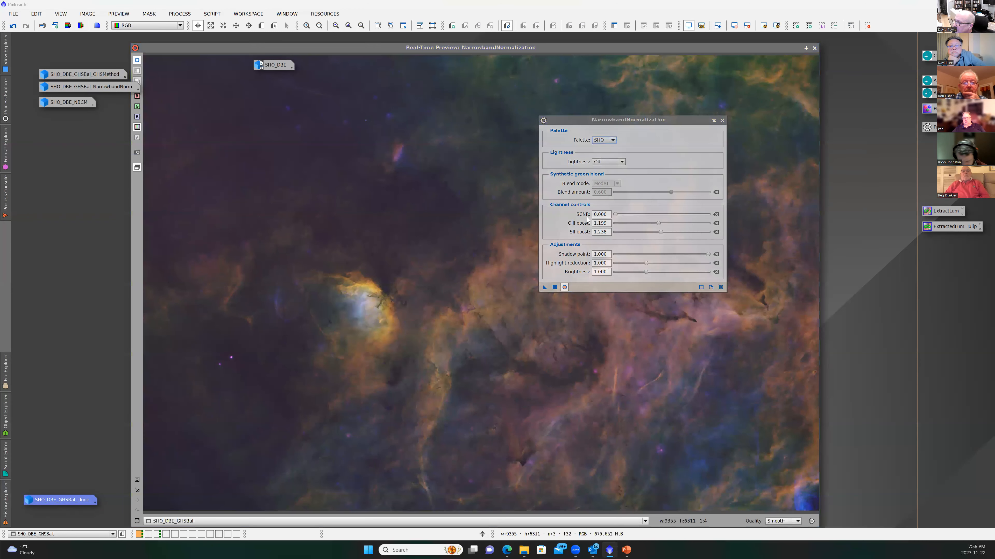
left_click_drag(574, 118, 847, 65)
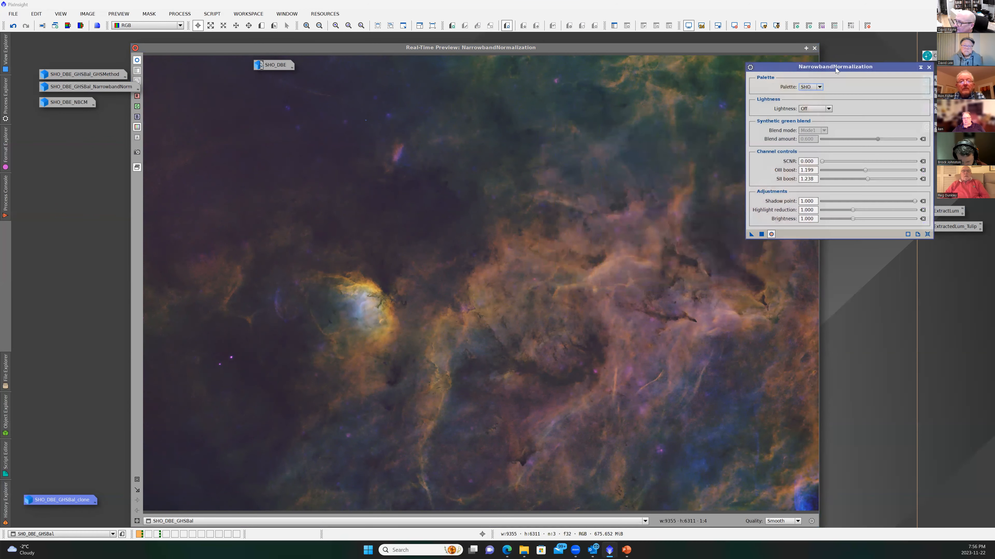
left_click_drag(598, 48, 534, 42)
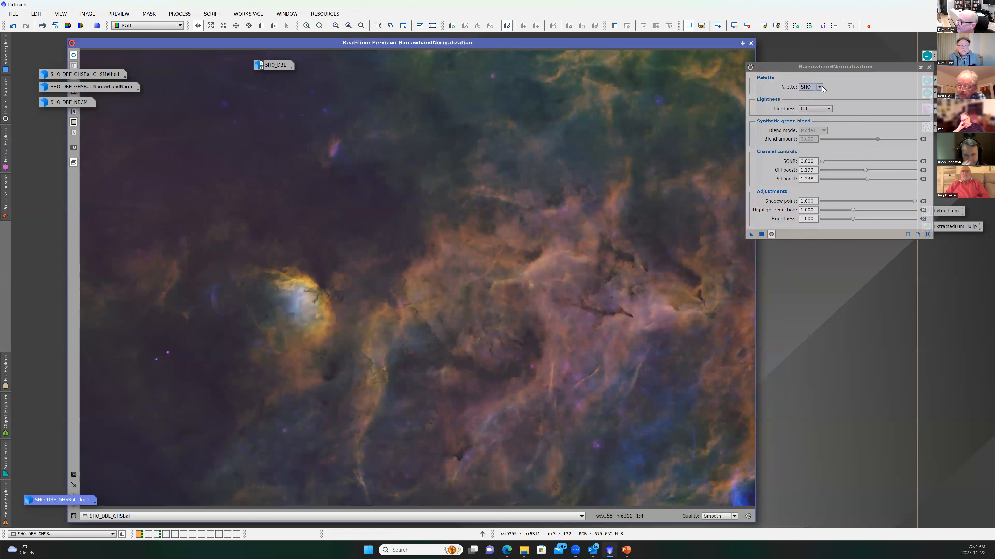
left_click_drag(829, 67, 647, 77)
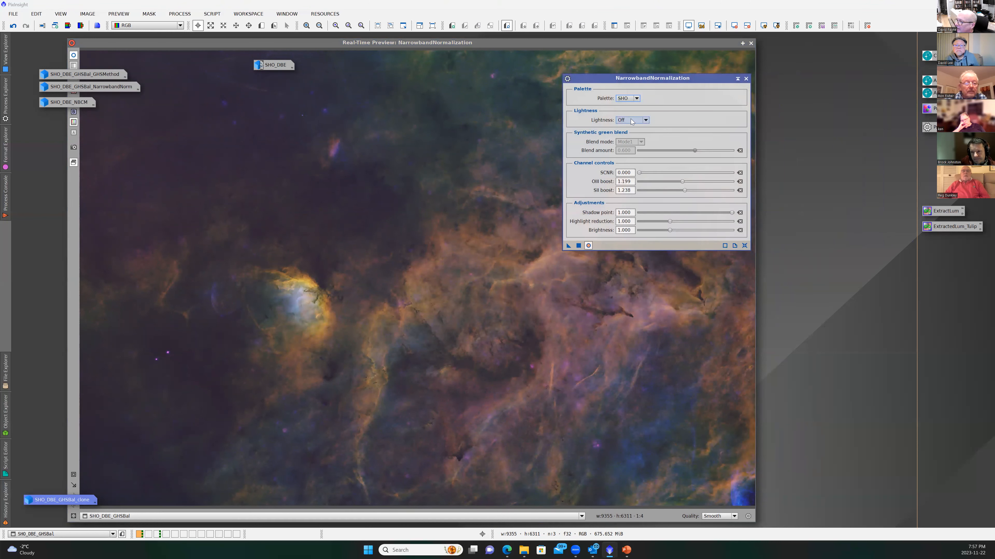
- Try the lightness options Preserve, Ha, OIII and SII one after another in the real-time preview
mouse_move(632, 121)
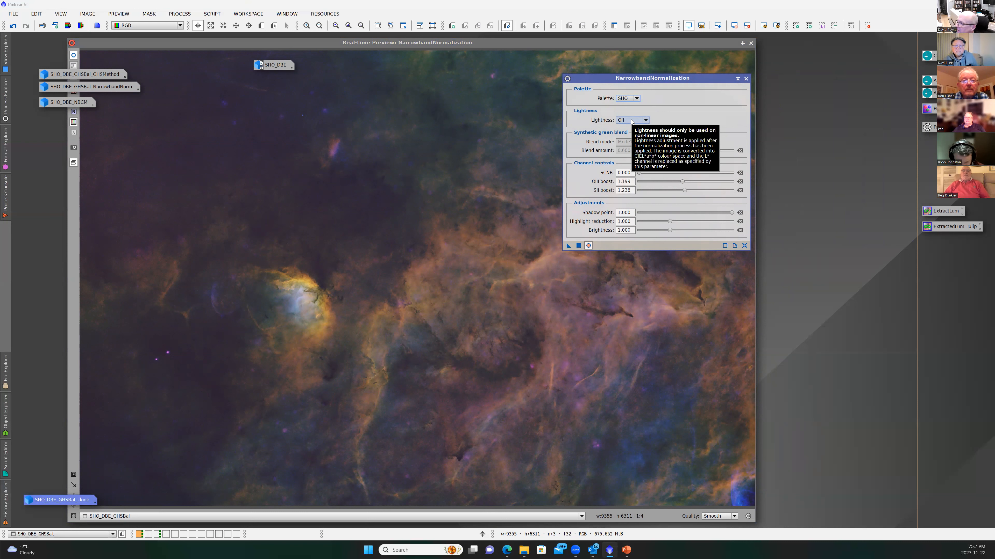
left_click(645, 120)
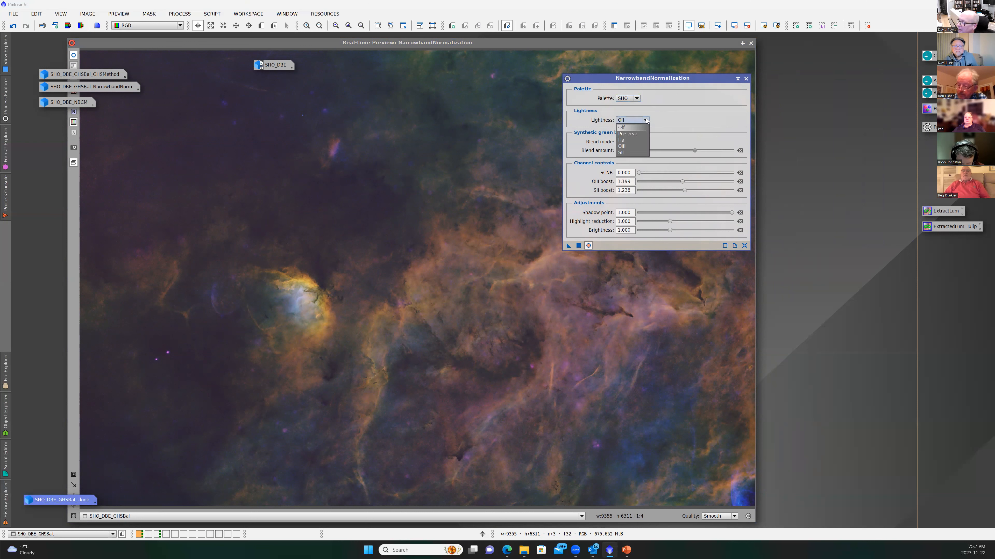
left_click(633, 133)
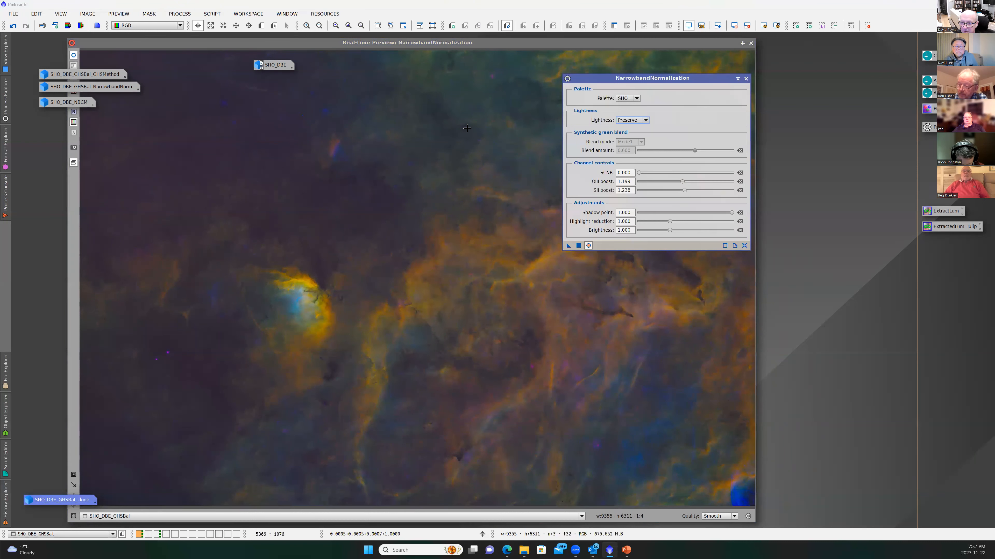
left_click(645, 121)
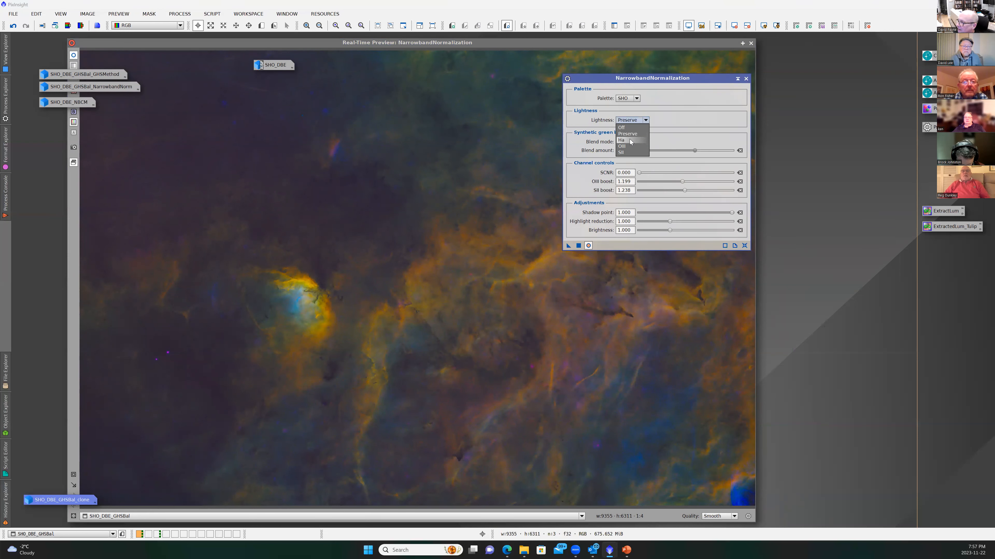
left_click(627, 140)
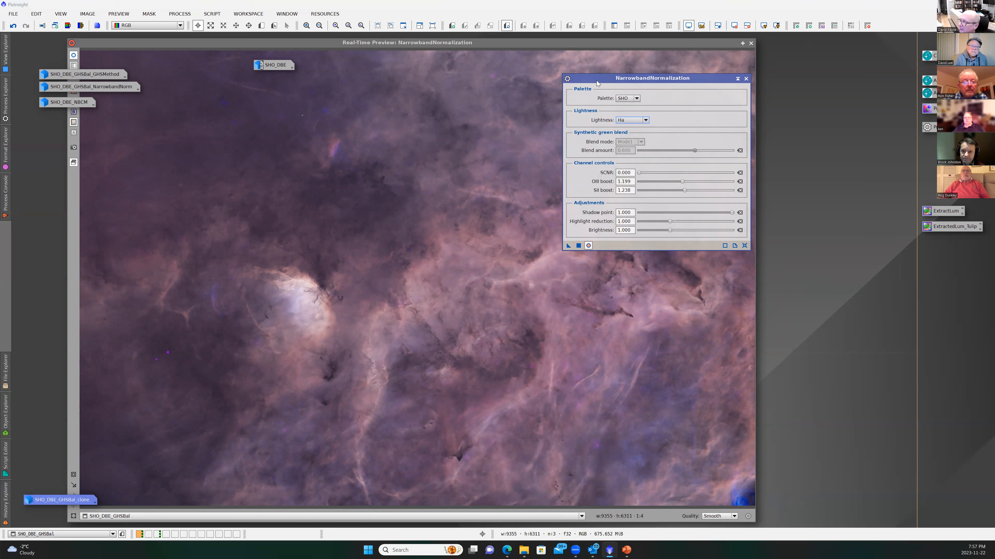
left_click_drag(597, 78, 669, 86)
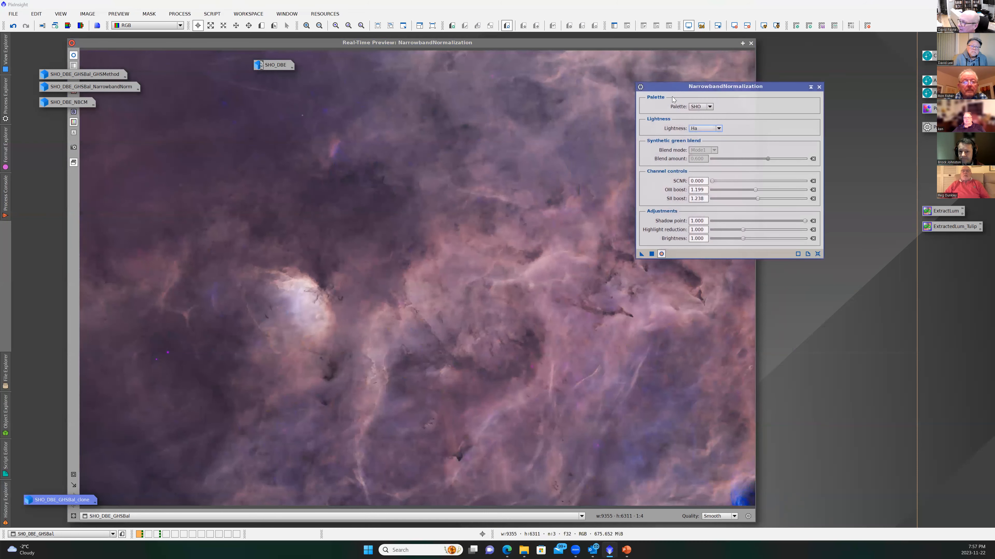
left_click(719, 128)
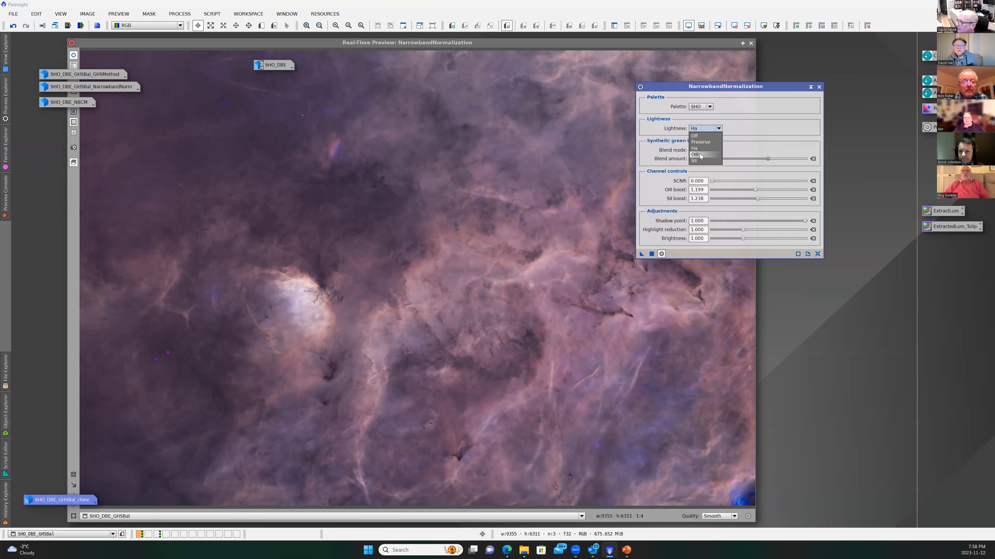
left_click(700, 155)
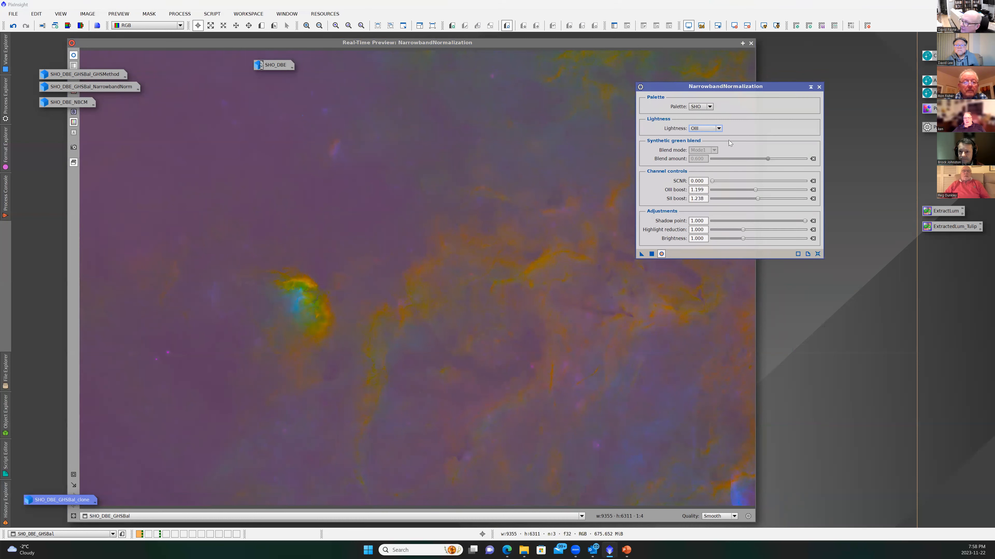
left_click(719, 129)
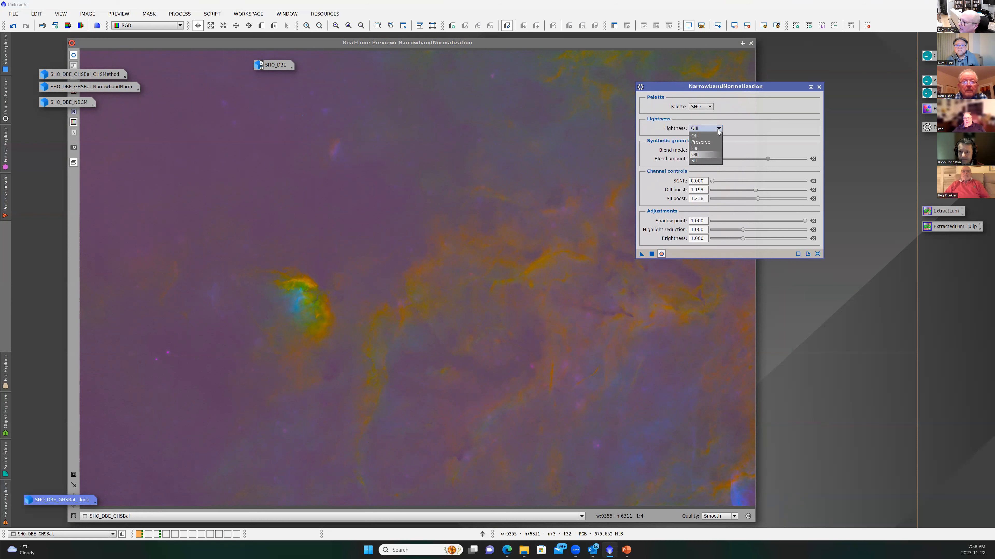
left_click(697, 161)
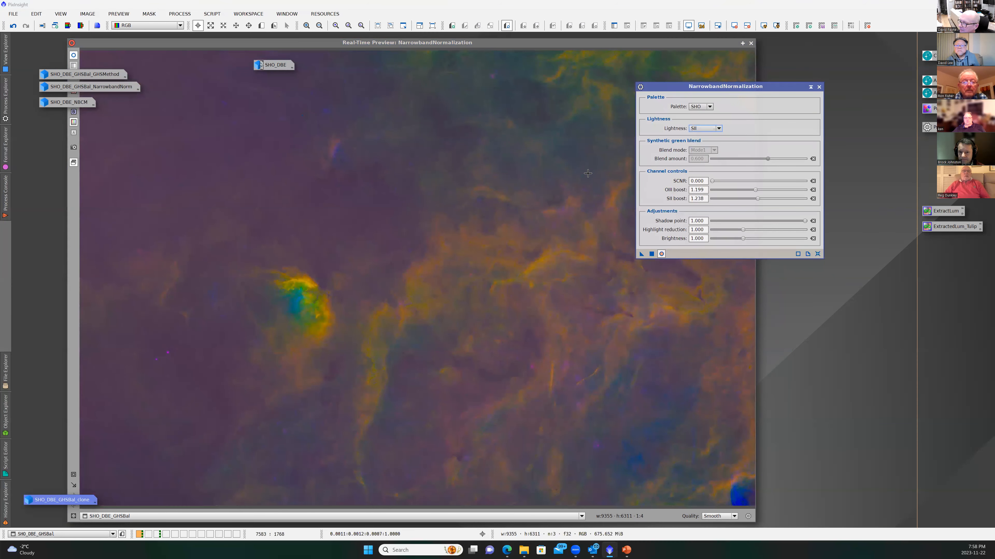
- Compare the Preserve and Off lightness options in the preview and leave lightness set to Preserve
left_click(719, 128)
left_click(701, 143)
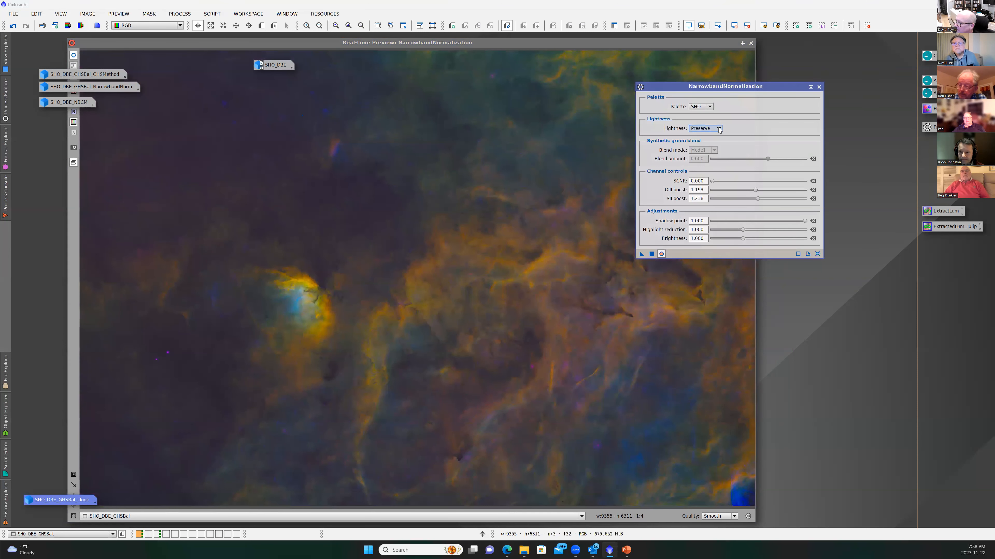
left_click(718, 128)
left_click(704, 134)
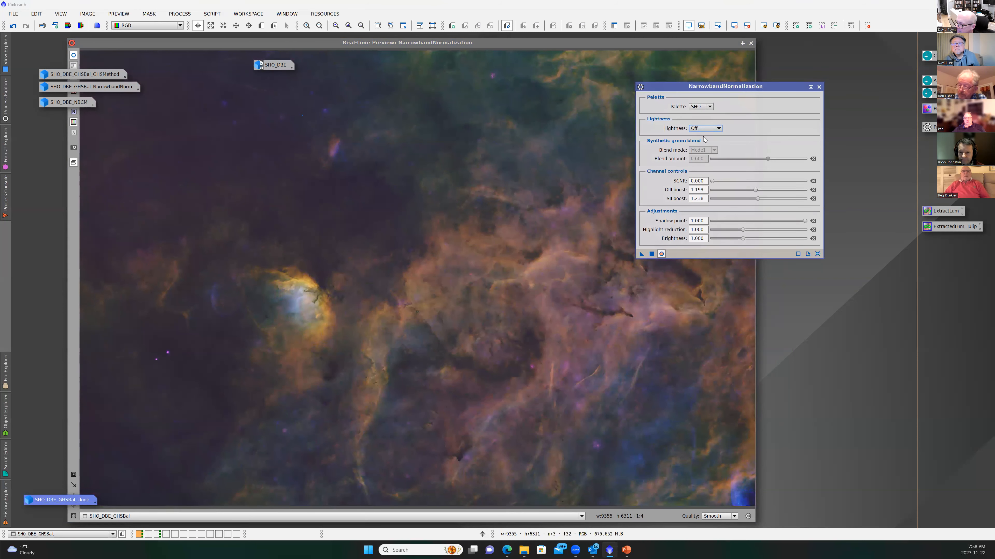
left_click(719, 128)
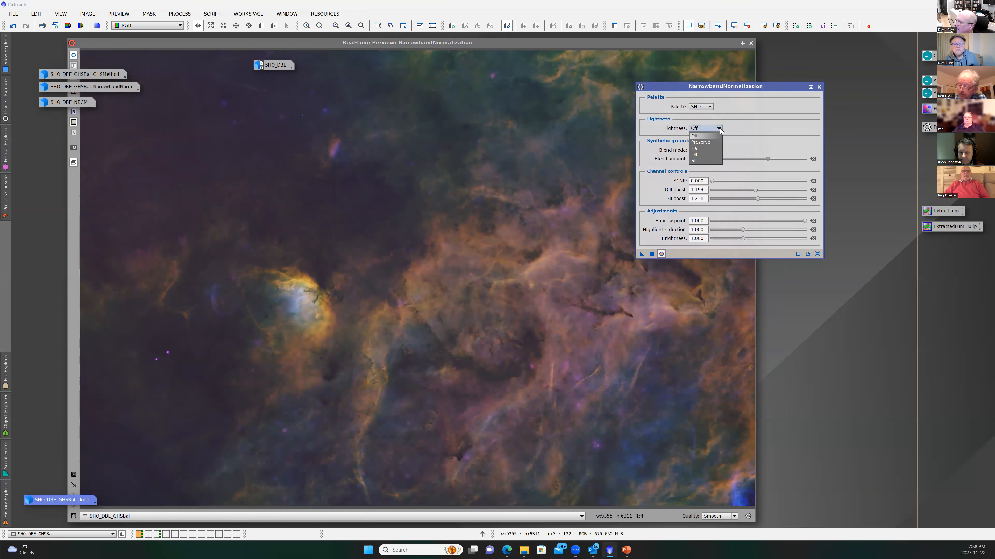
left_click(701, 142)
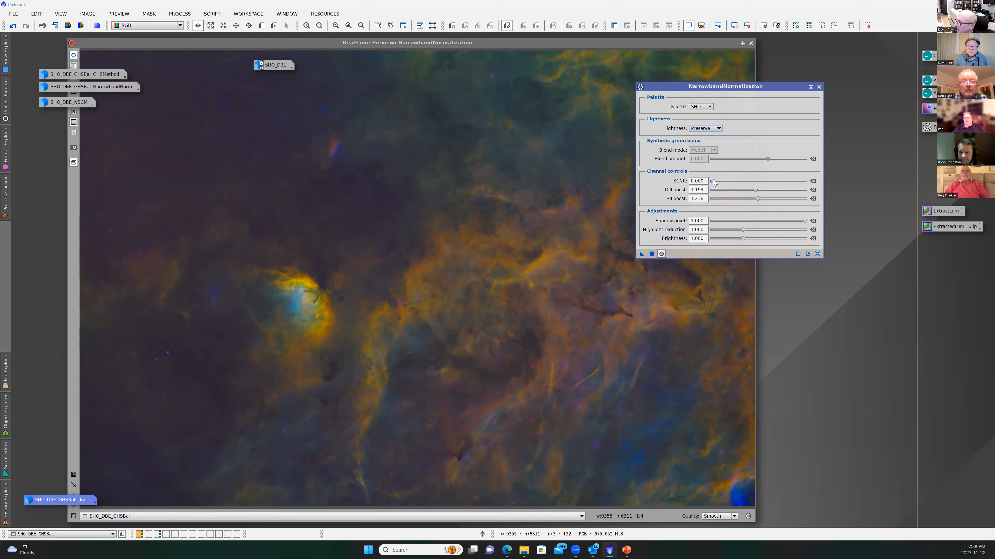
- Try an SCNR amount of 0.567 on the normalized preview and set it back to 0
left_click_drag(714, 180, 764, 182)
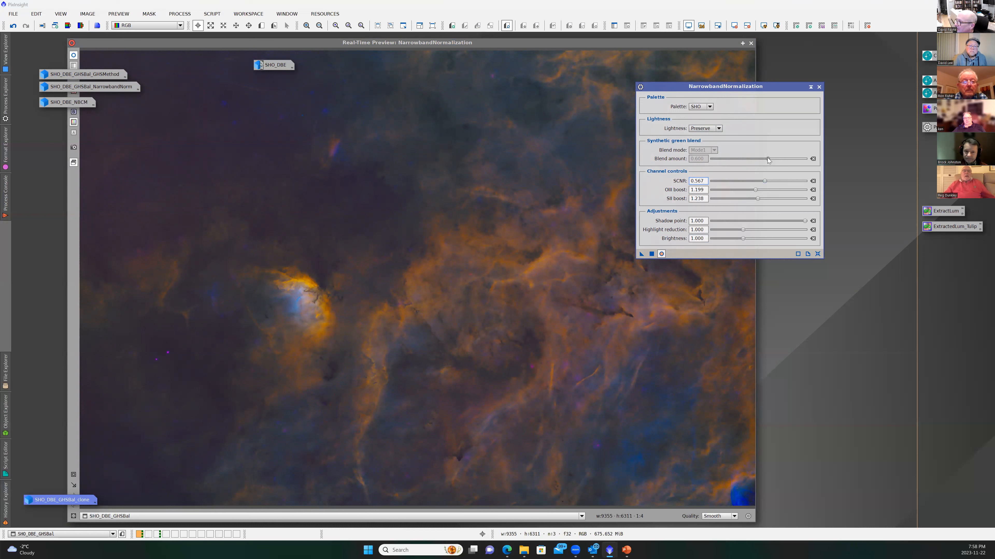
left_click(760, 179)
type("0")
key("Return")
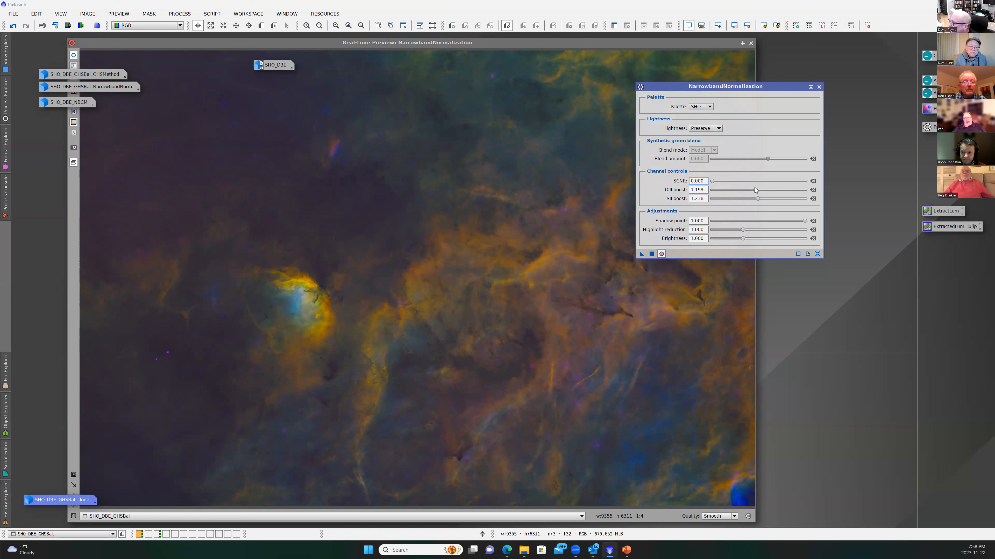
key("Tab")
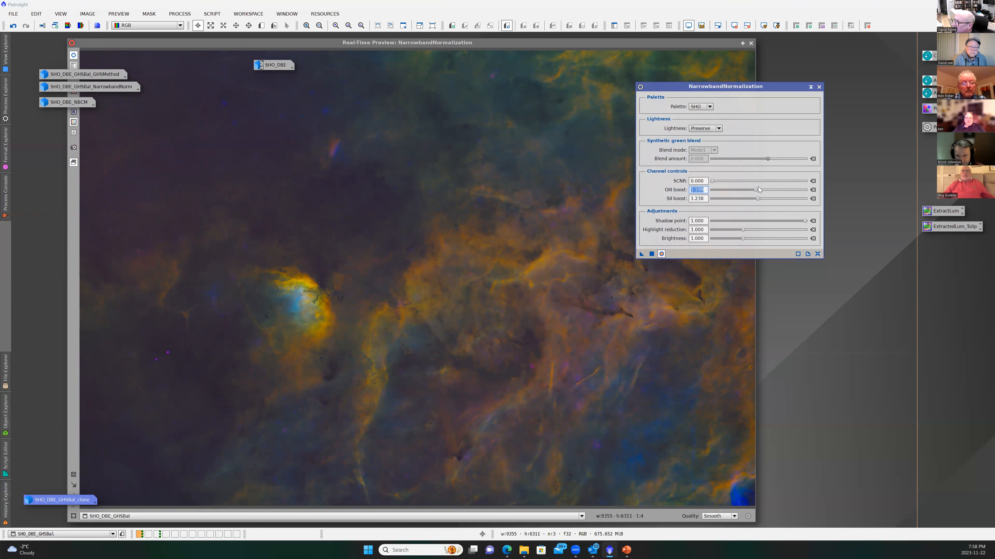
- Try an OIII boost of 1.610 with an SII boost of 1.560 in the real-time preview, and reduce the OIII boost to 1.187
left_click_drag(757, 190, 782, 192)
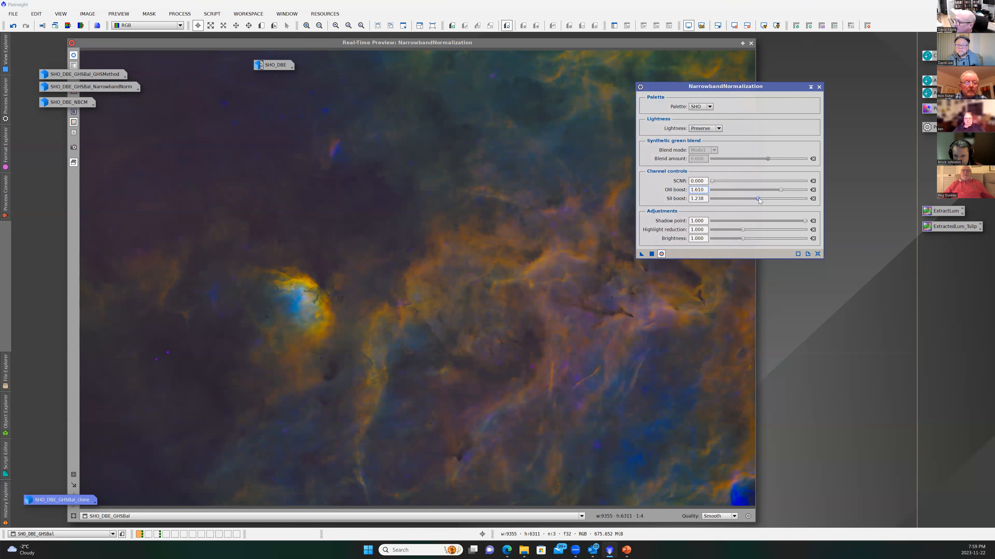
left_click_drag(759, 200, 775, 200)
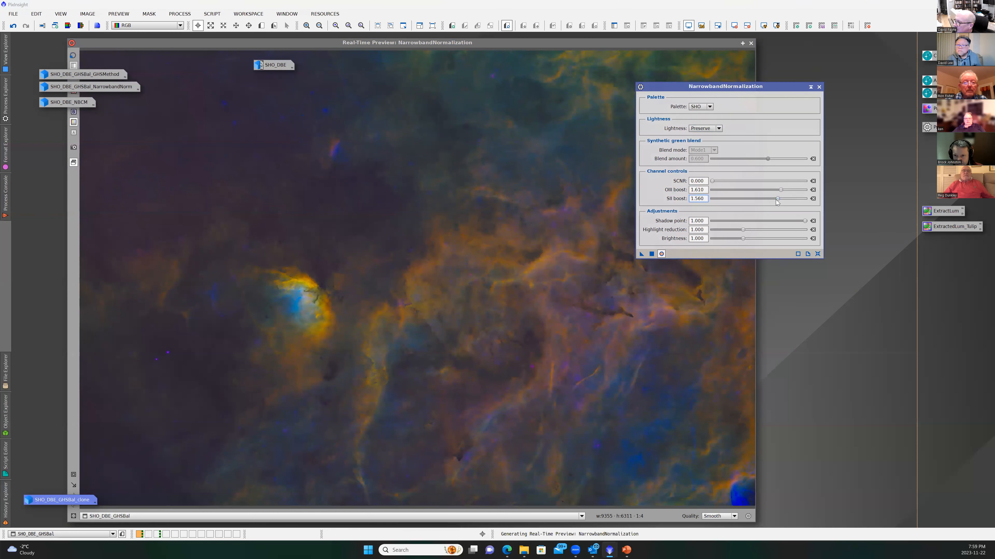
left_click(779, 189)
left_click_drag(778, 189, 755, 189)
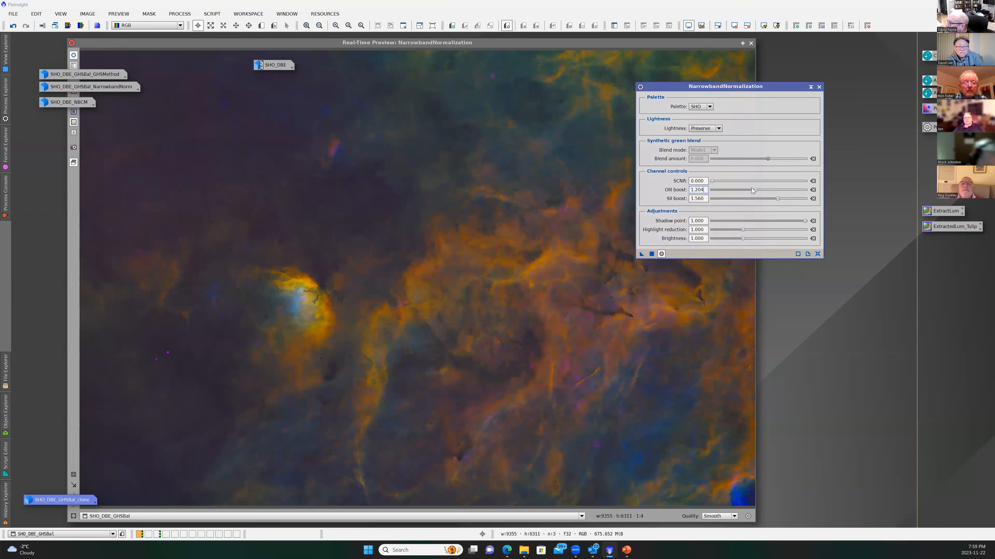
left_click_drag(755, 191, 754, 191)
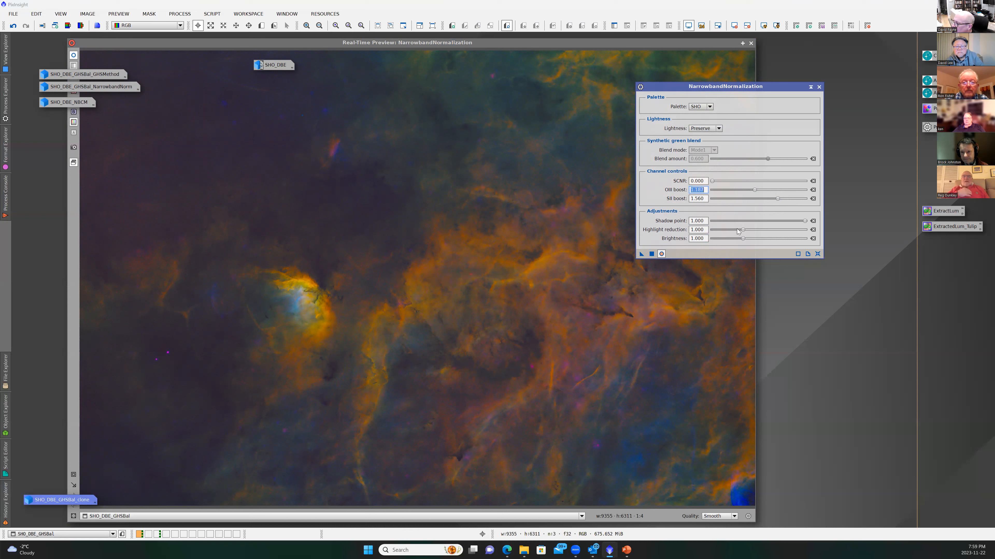
- Try a highlight reduction of 1.434 with brightness values of 1.355 and 0.890 in the real-time preview
left_click_drag(742, 229, 769, 229)
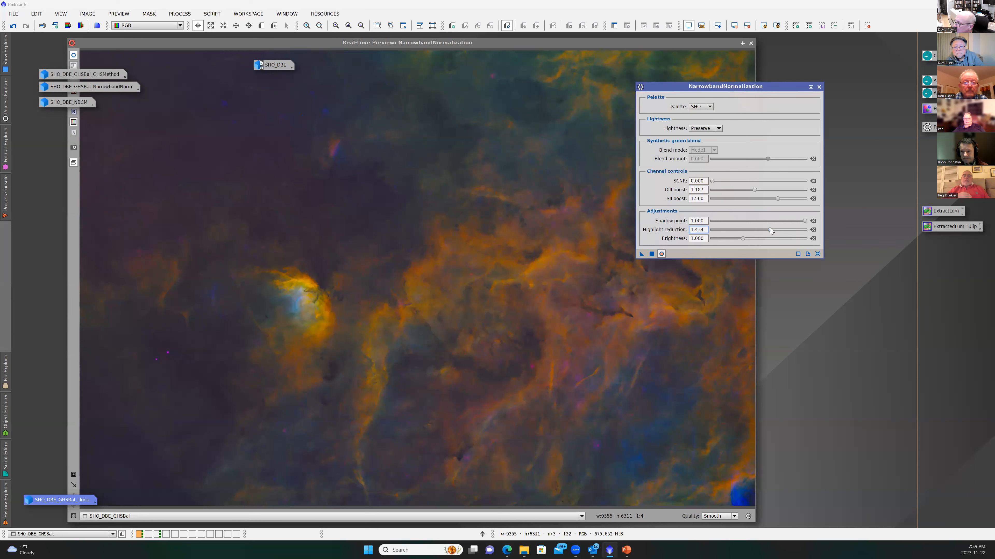
left_click(742, 237)
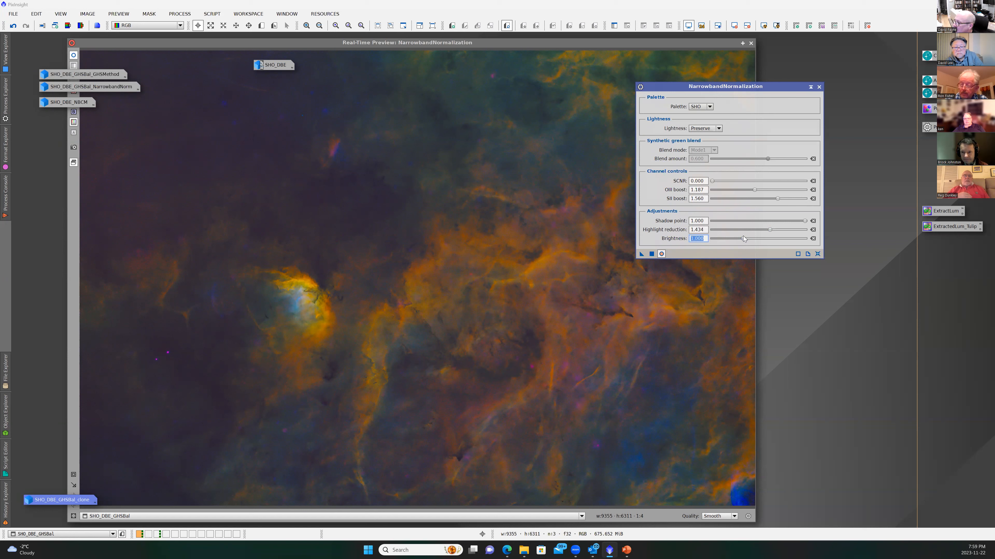
left_click_drag(742, 237, 764, 234)
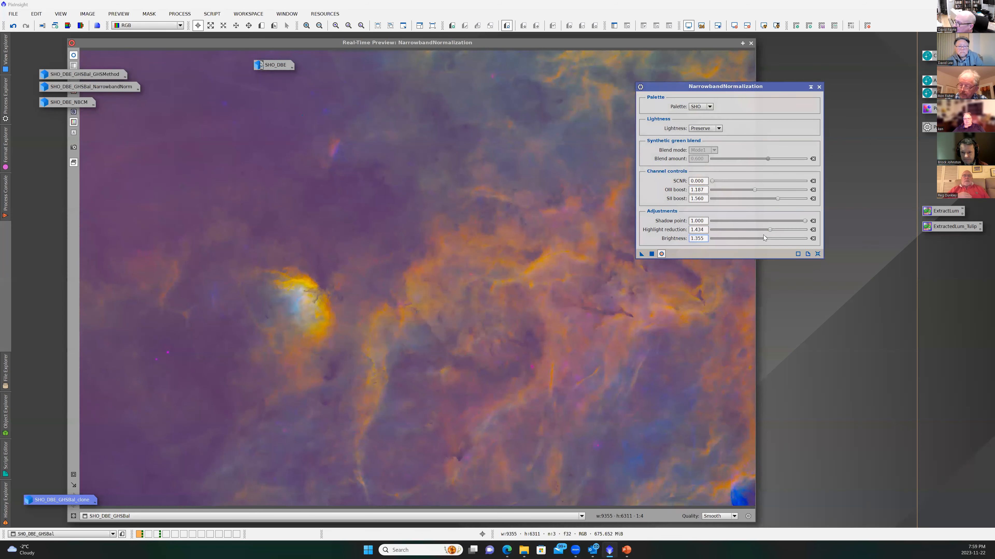
left_click_drag(764, 238, 735, 239)
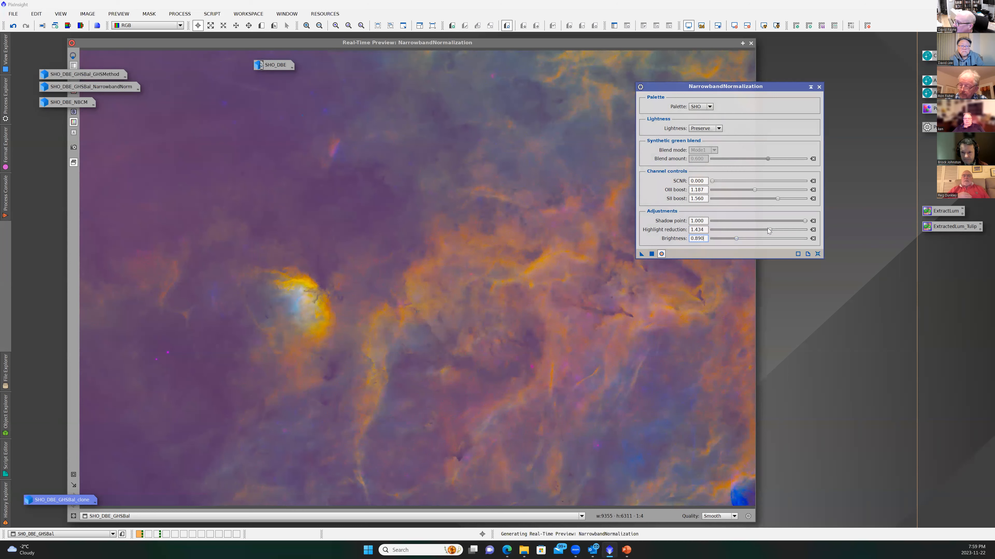
left_click(766, 228)
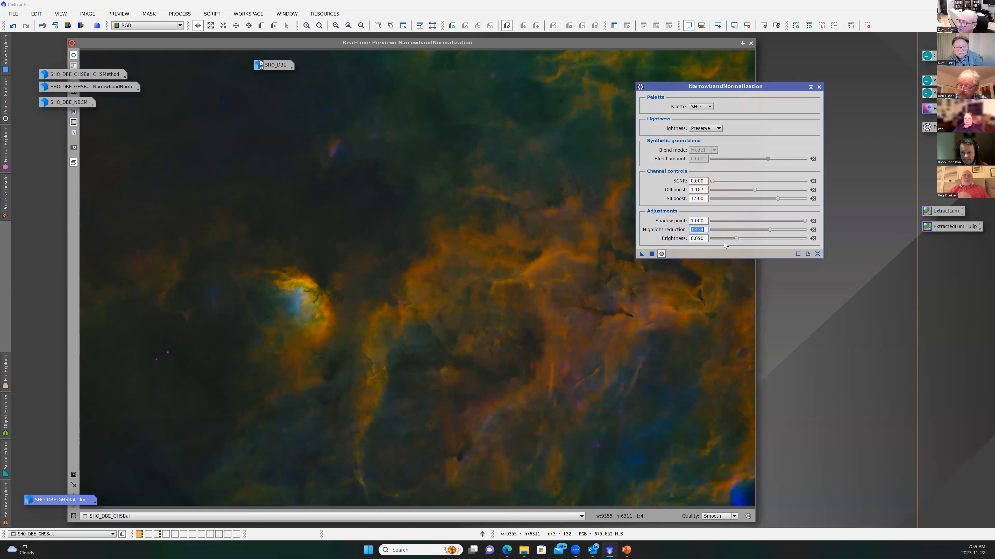
- Reset the NarrowbandNormalization settings to their defaults, set the palette to SHO and apply the process to SHO_DBE_GHSBal
left_click(818, 254)
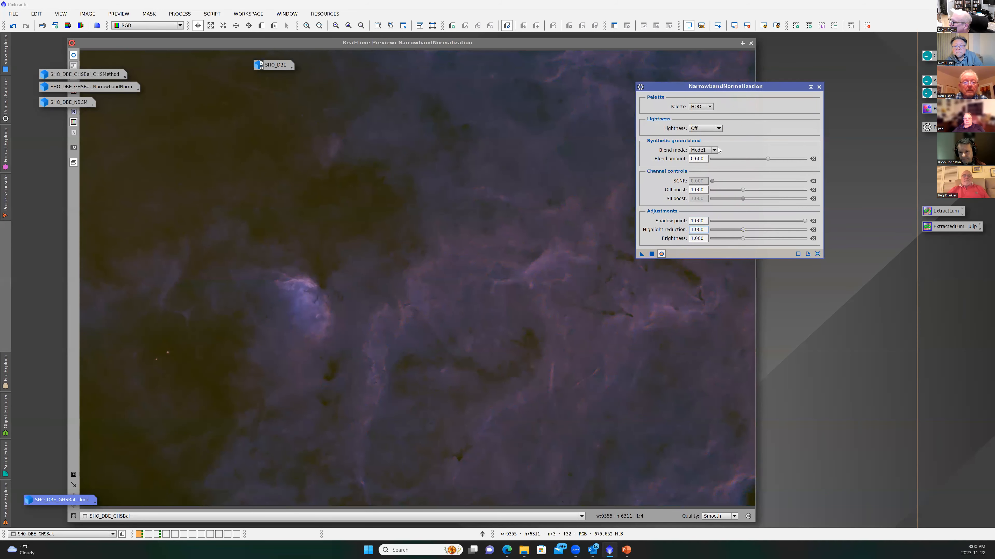
left_click(708, 107)
left_click(699, 118)
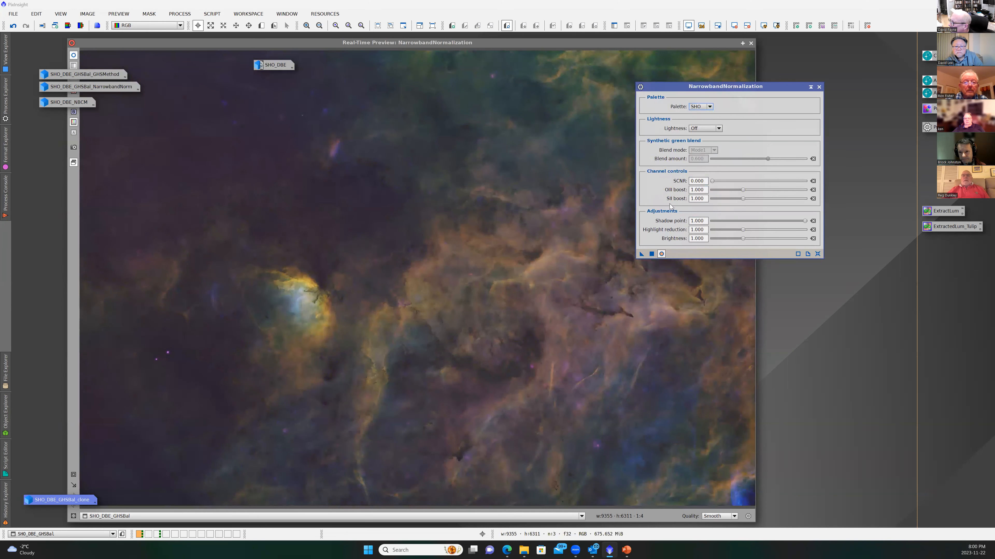
left_click(652, 254)
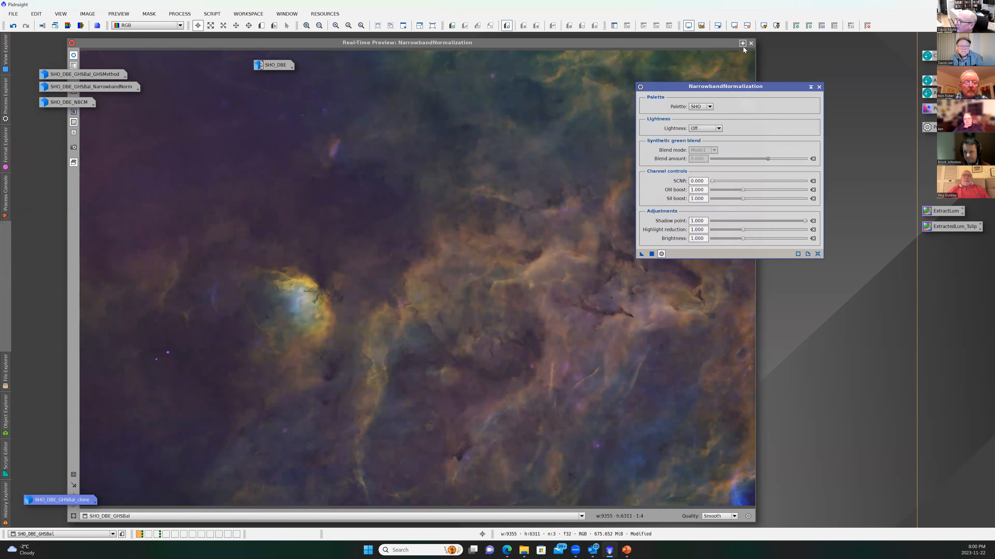
- Close the real-time preview and the NarrowbandNormalization dialog
mouse_move(533, 43)
left_mouse_down()
mouse_move(523, 69)
mouse_move(615, 53)
mouse_move(550, 47)
left_mouse_up()
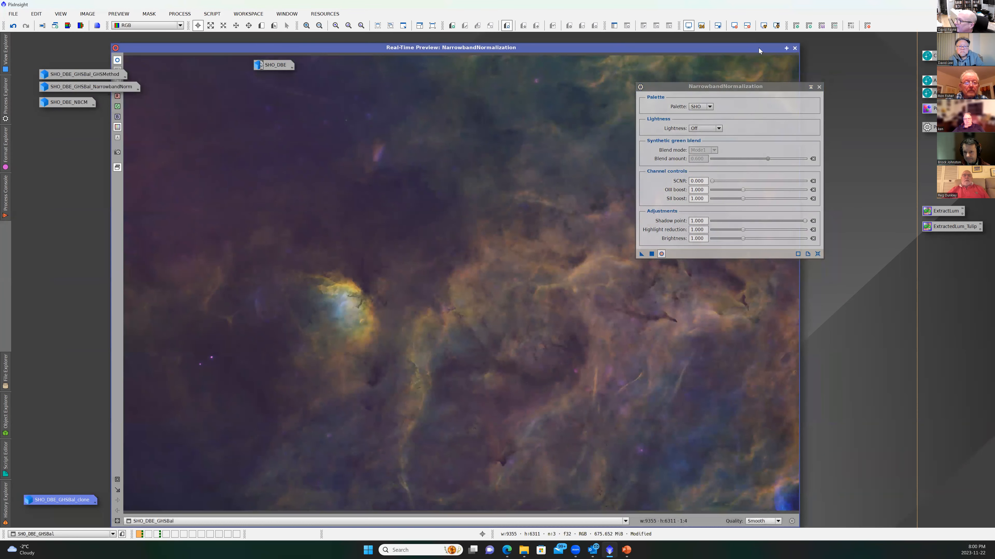
left_click(794, 49)
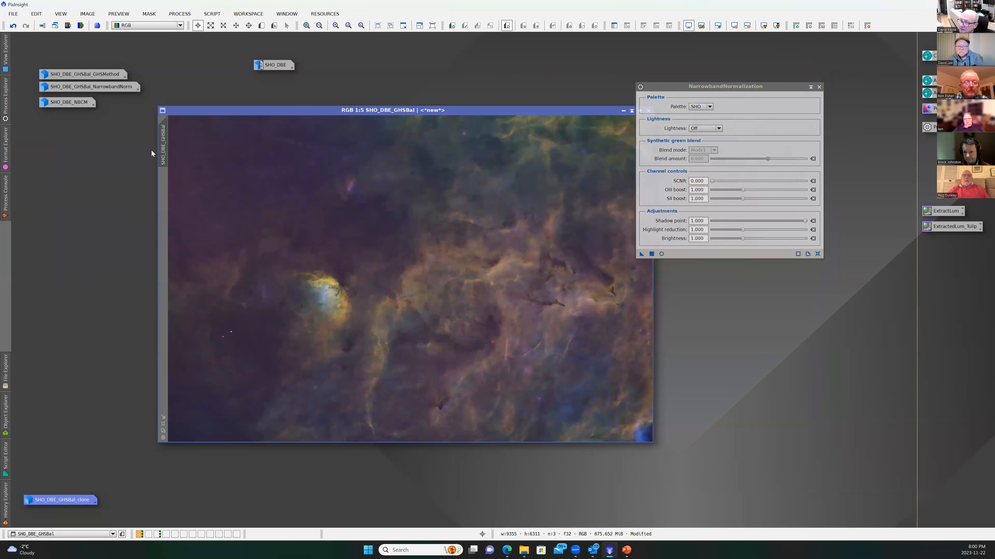
mouse_move(165, 158)
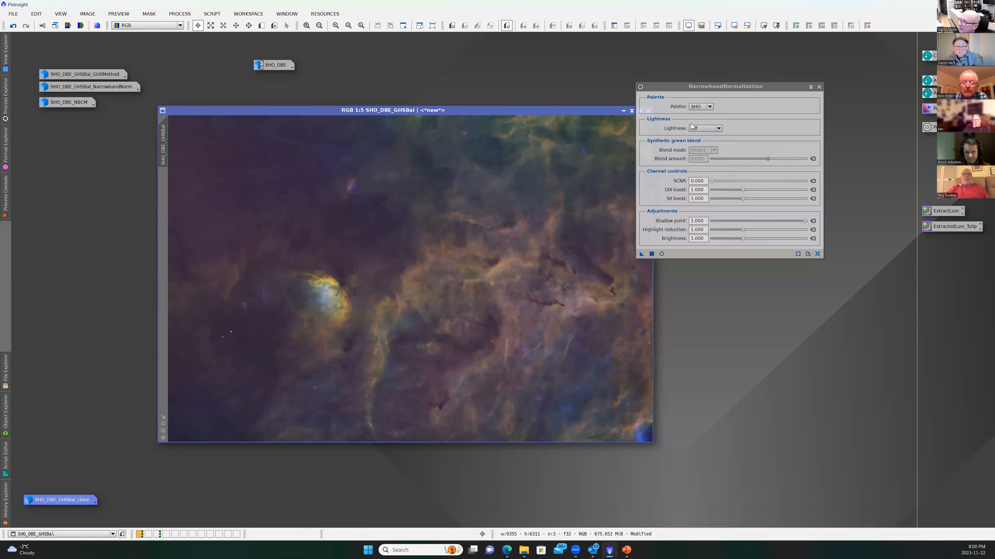
left_click_drag(666, 86, 647, 86)
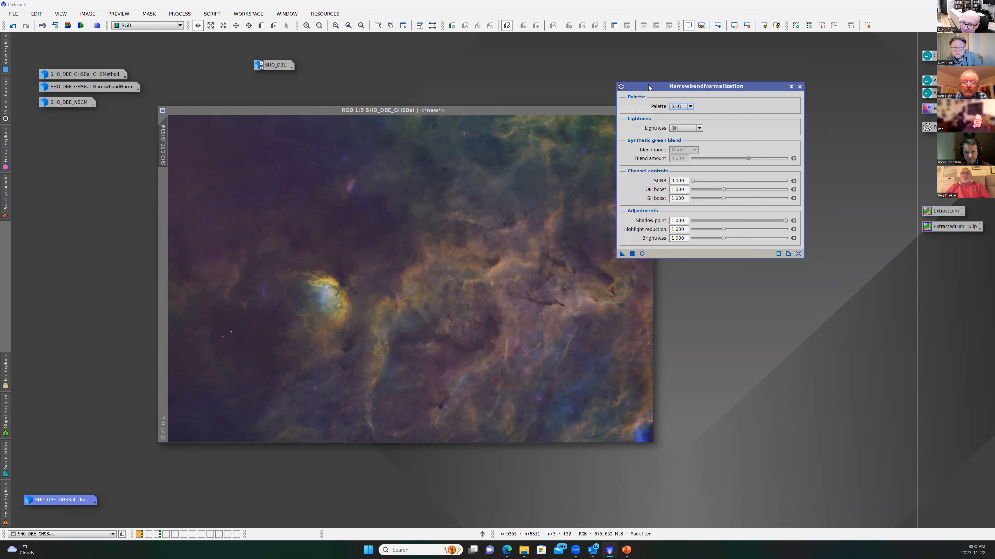
left_click(800, 86)
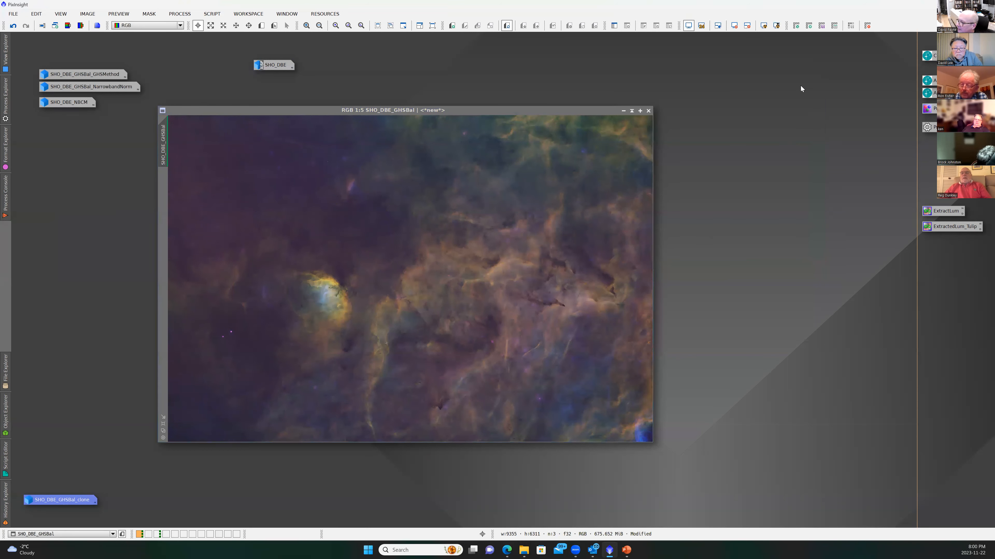
- Restore the SHO_DBE image to the workspace and iconize SHO_DBE_GHSBal
left_click(623, 110)
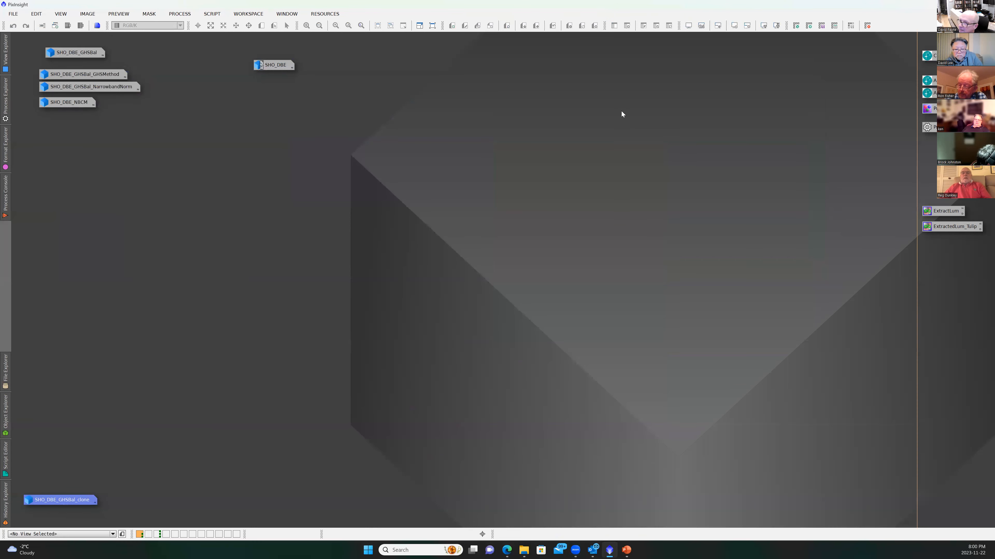
double_click(91, 53)
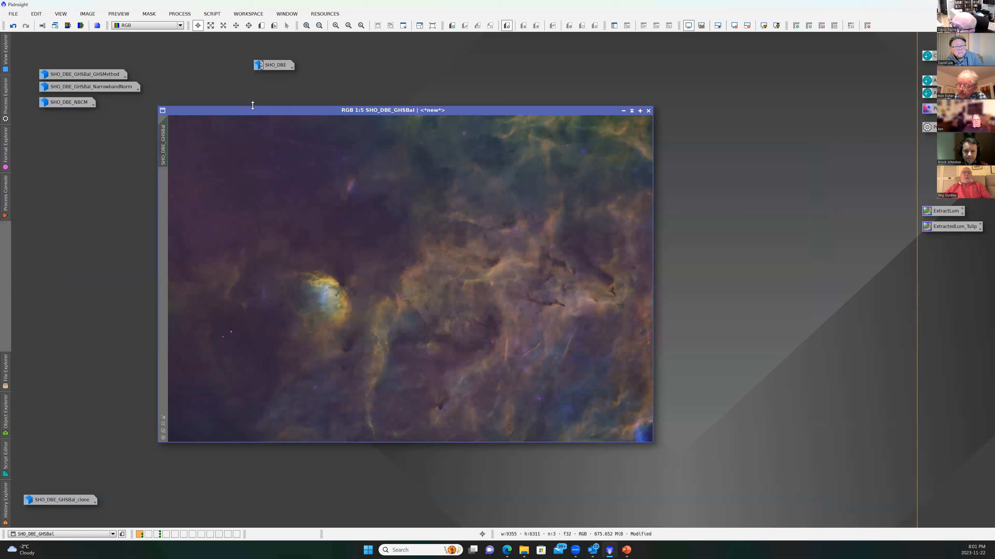
double_click(269, 66)
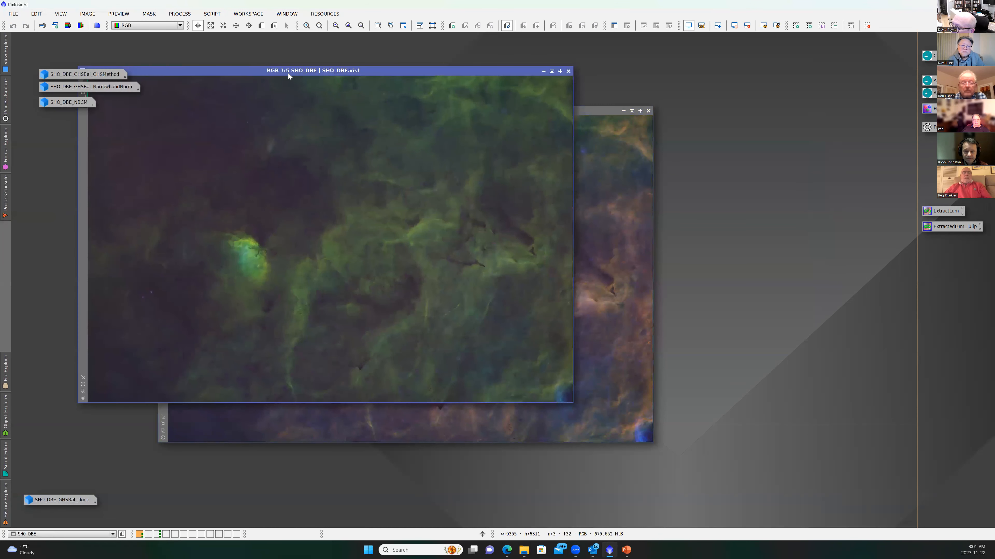
left_click_drag(384, 70, 553, 148)
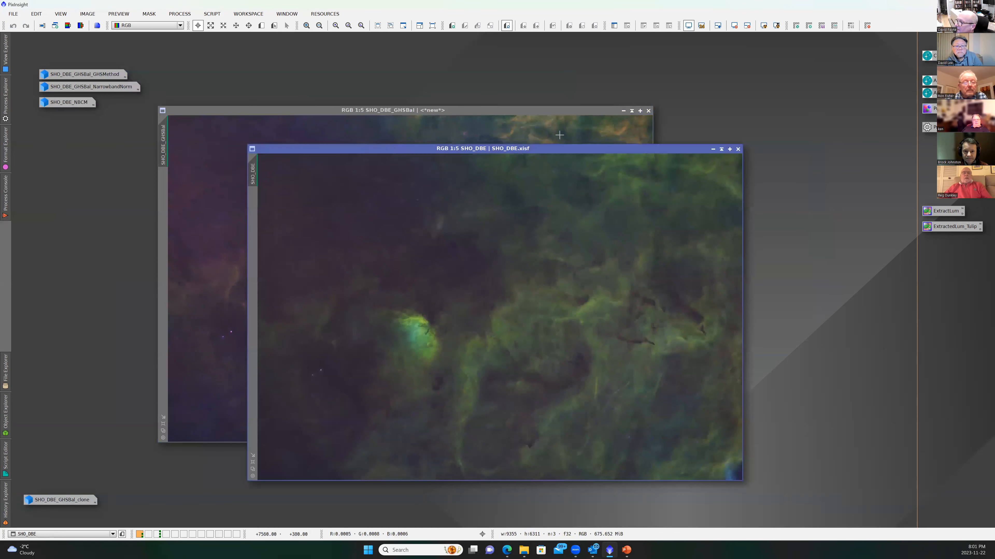
left_click(624, 111)
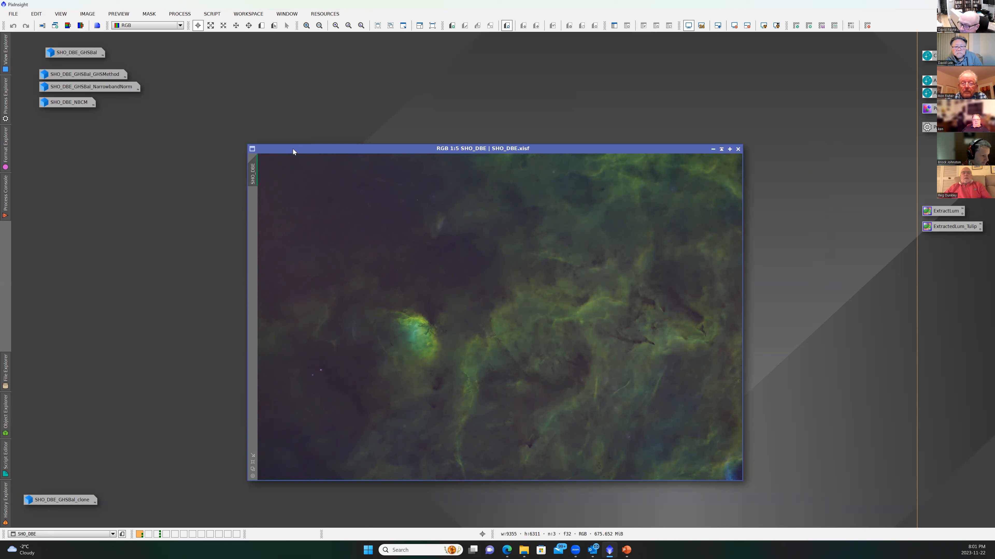
left_click_drag(293, 149, 212, 89)
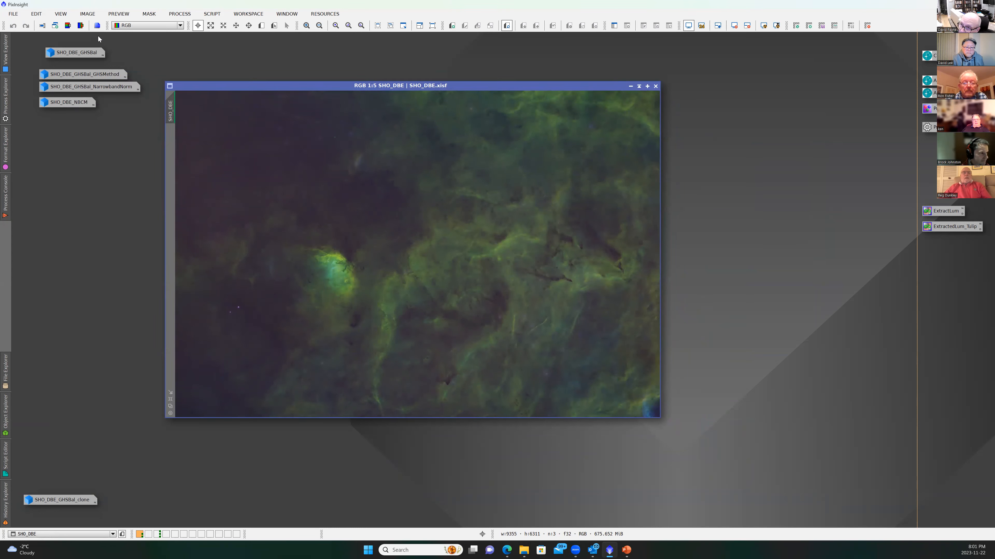
- Extract the RGB channels of SHO_DBE as separate images and auto-stretch the display of SHO_DBE_R
left_click(80, 25)
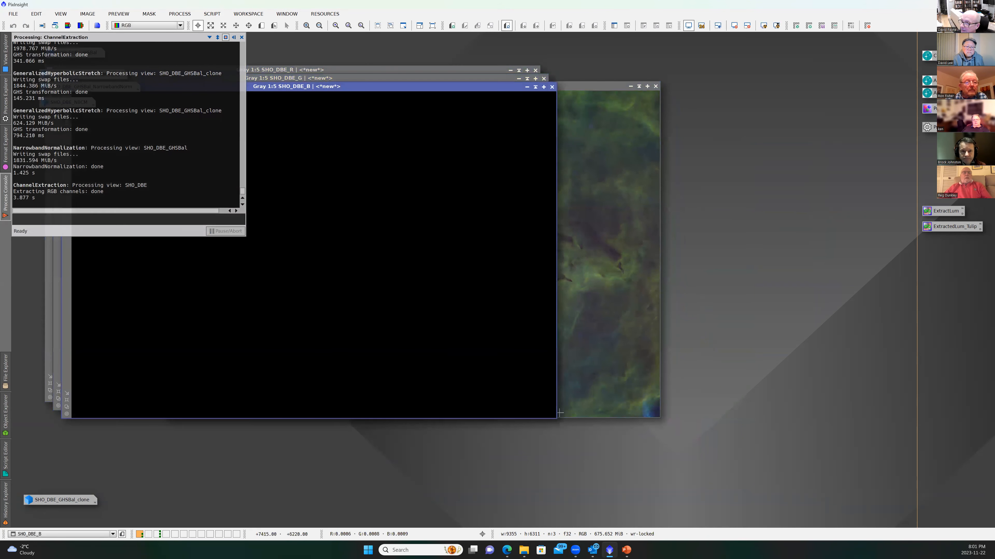
left_click(360, 70)
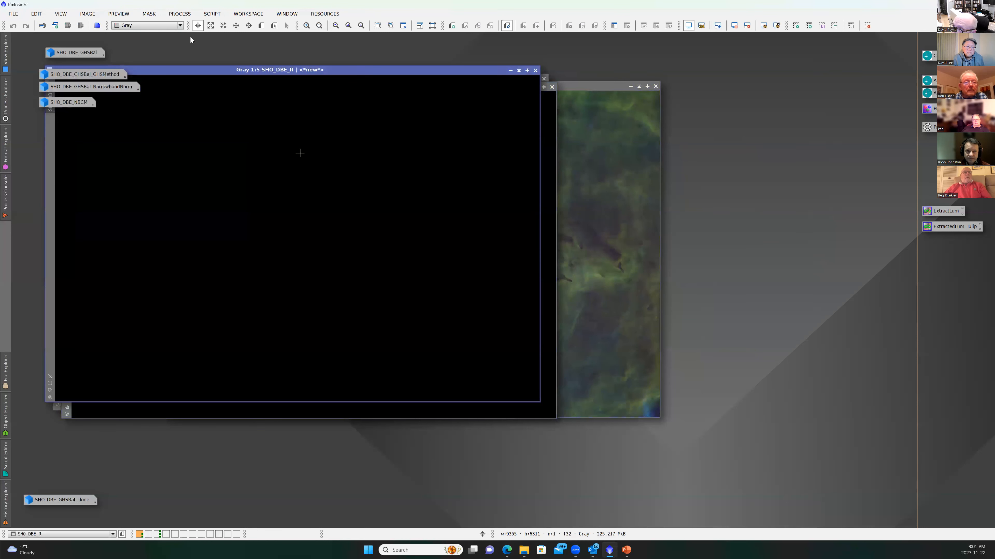
left_click(763, 25)
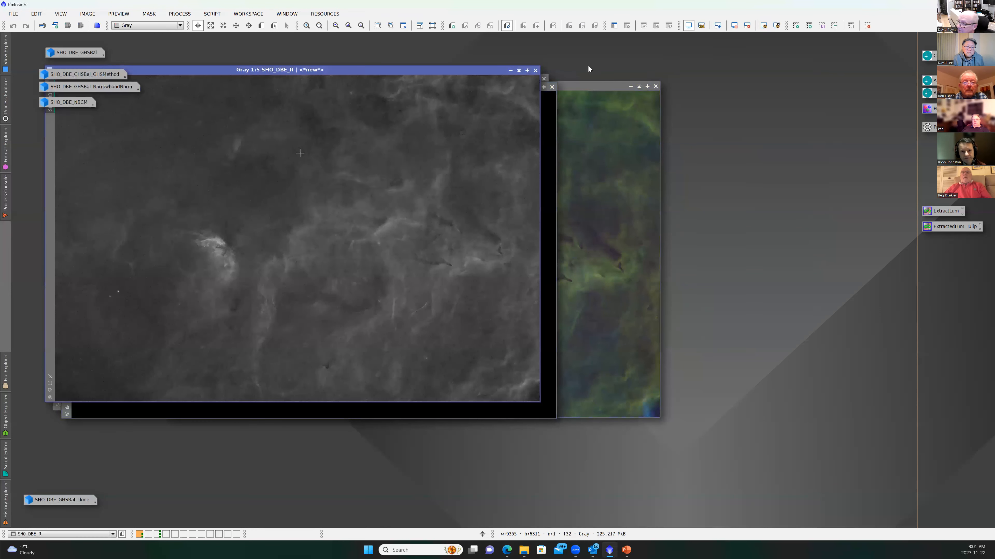
left_click_drag(422, 72, 619, 156)
- Auto-stretch the display of the SHO_DBE_B and SHO_DBE_G channel images and spread their windows across the workspace
left_click(413, 88)
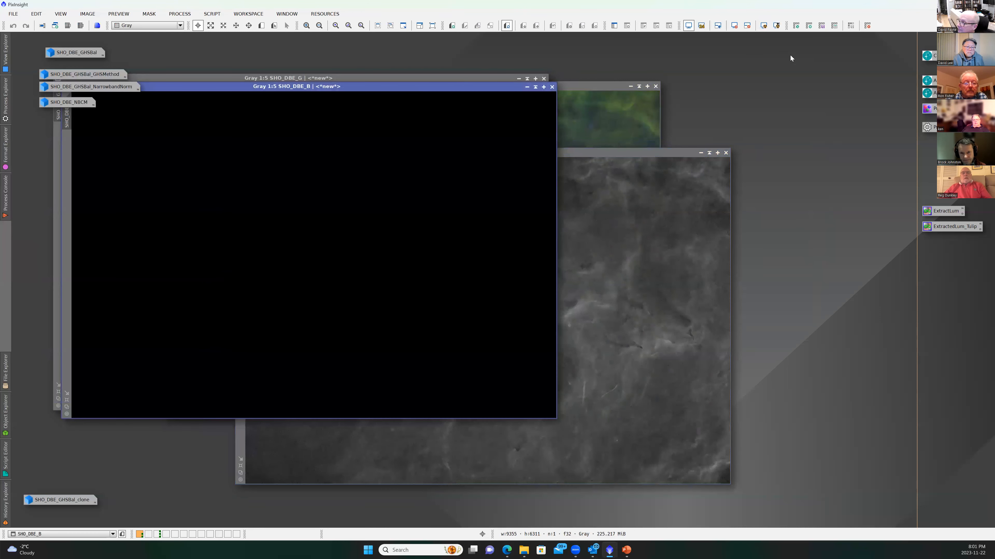
left_click(764, 26)
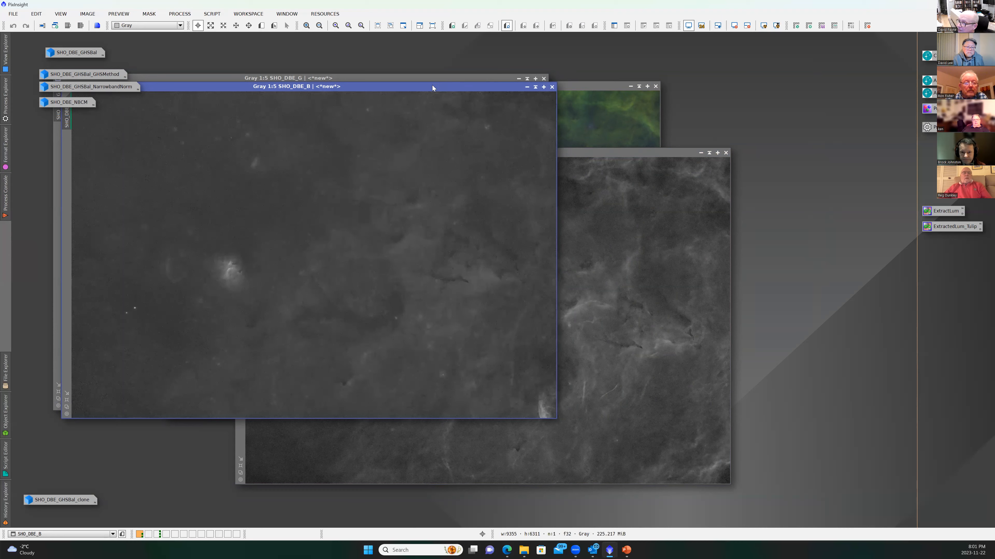
left_click_drag(433, 88, 651, 127)
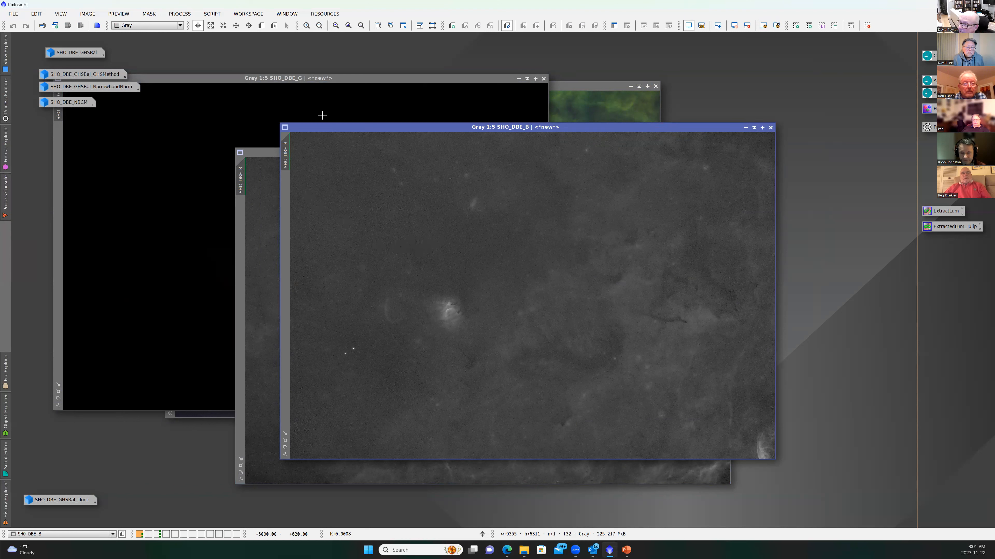
left_click(348, 78)
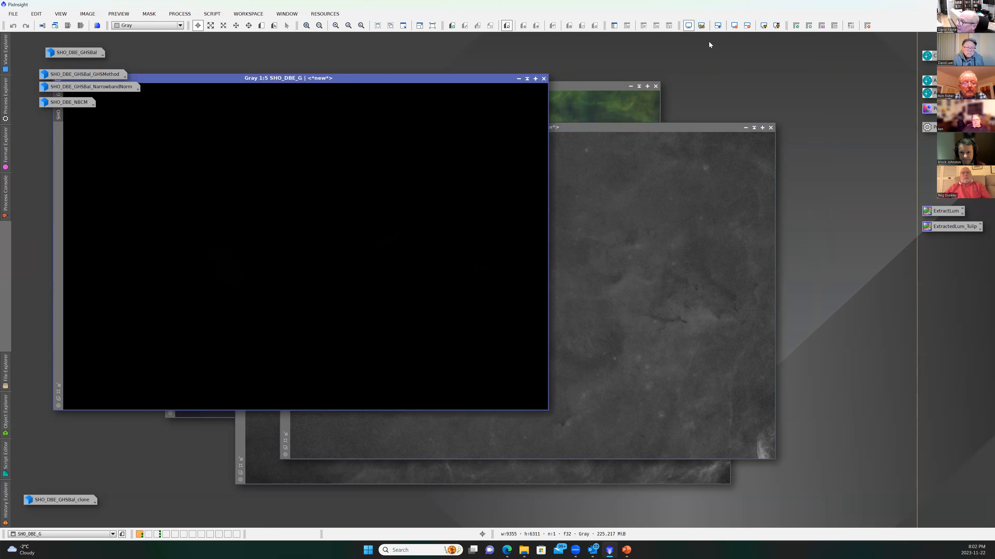
left_click(763, 26)
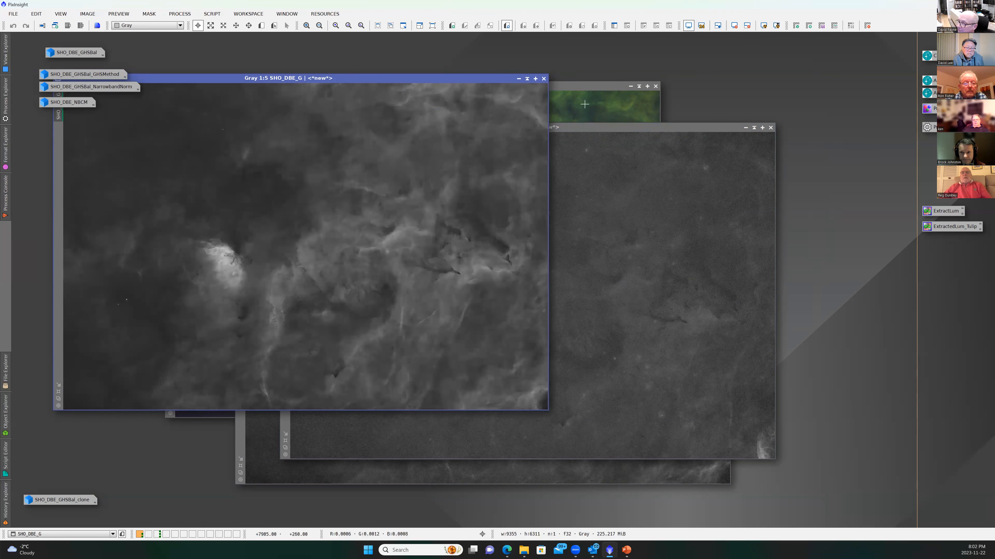
left_click_drag(420, 75, 500, 116)
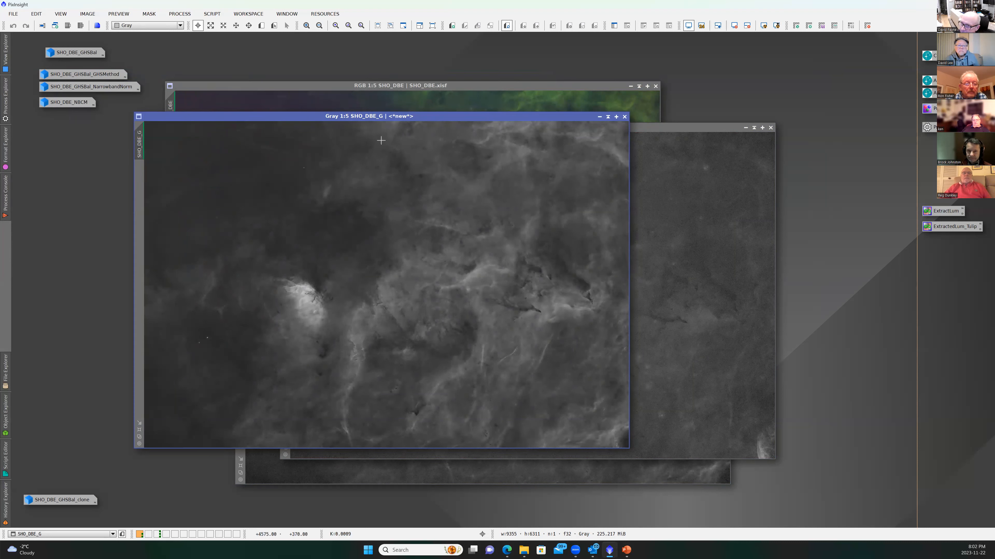
- Open the NBColourMapper utility script
left_click(211, 14)
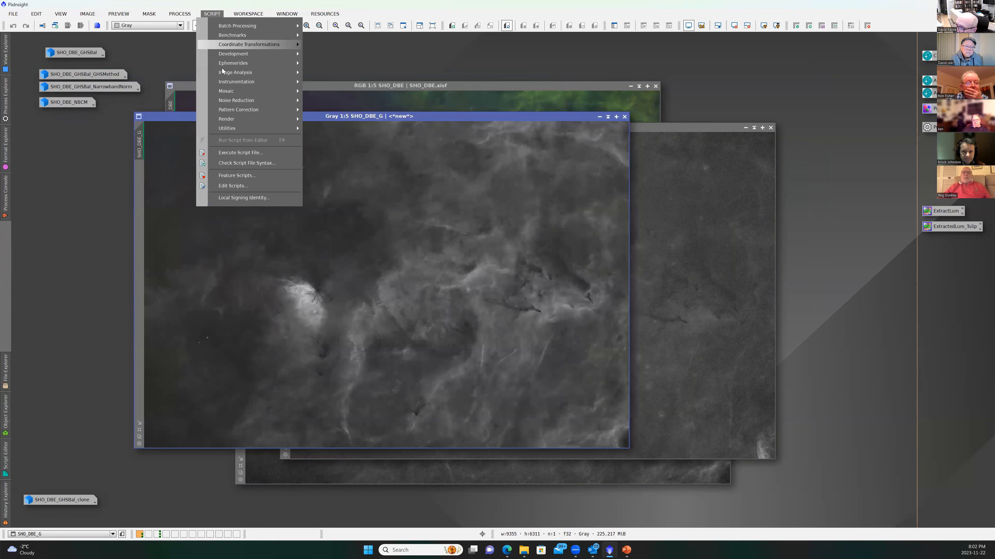
mouse_move(221, 129)
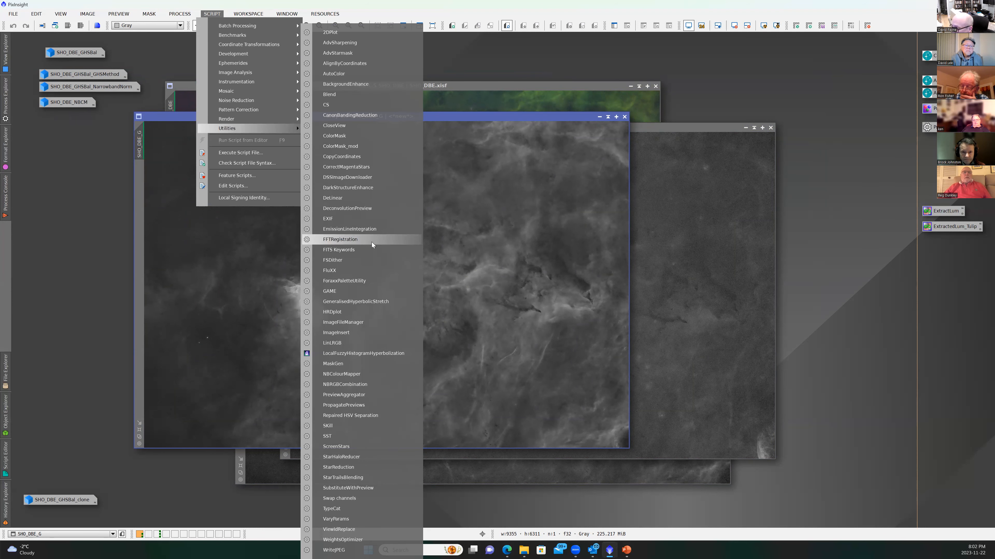
left_click(355, 375)
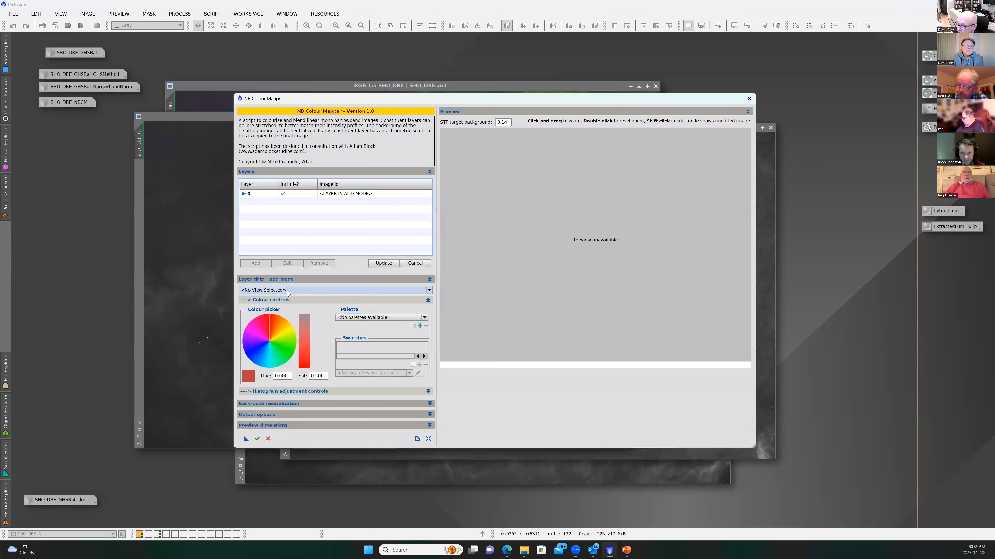
- Set SHO_DBE_R as the first layer, coloured red with hue 0.000 and saturation about 0.943, and commit the layer
left_click(428, 291)
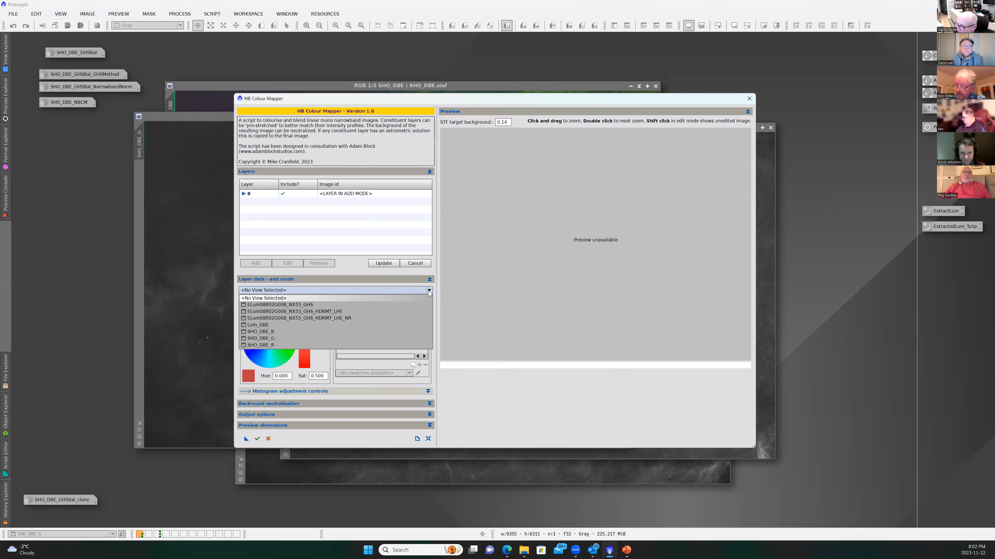
left_click(287, 344)
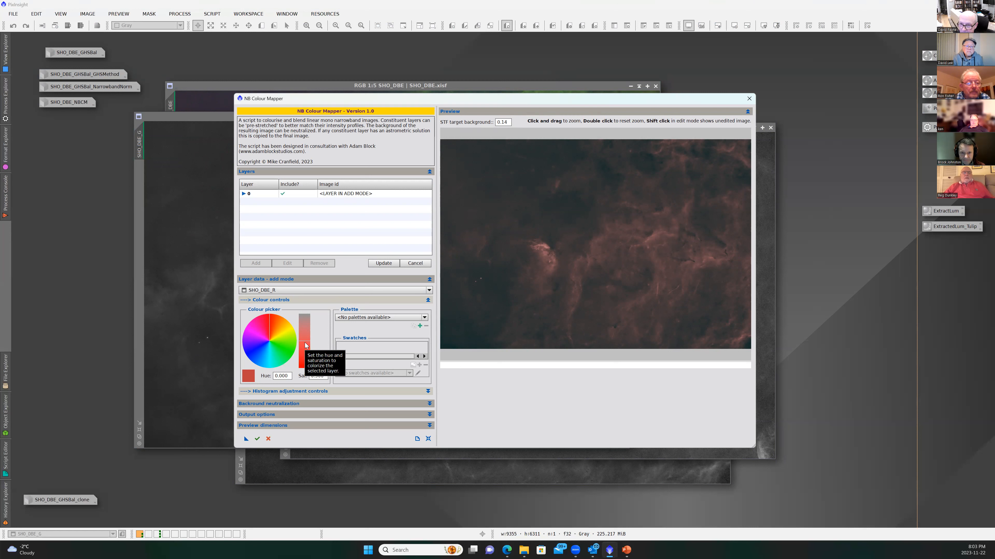
left_click(305, 360)
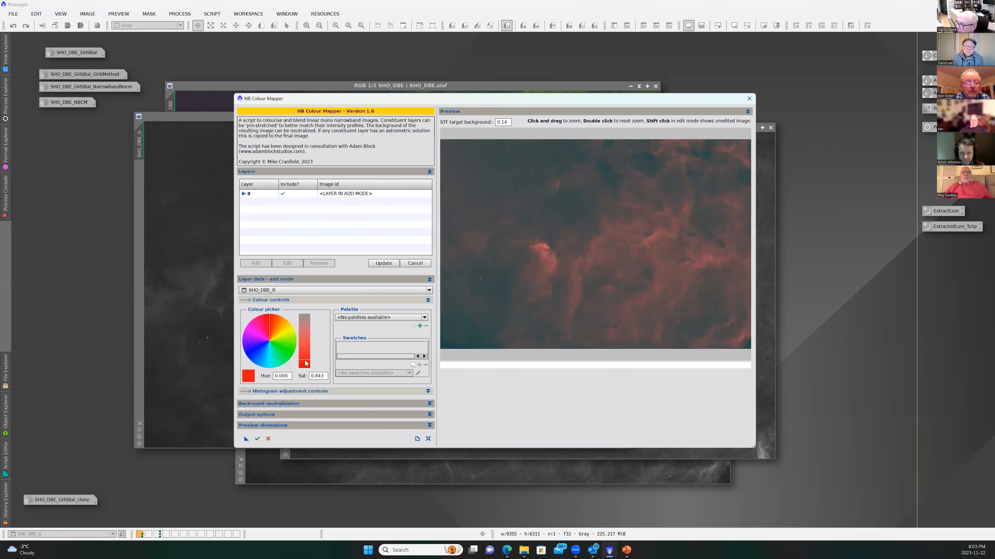
left_click(304, 365)
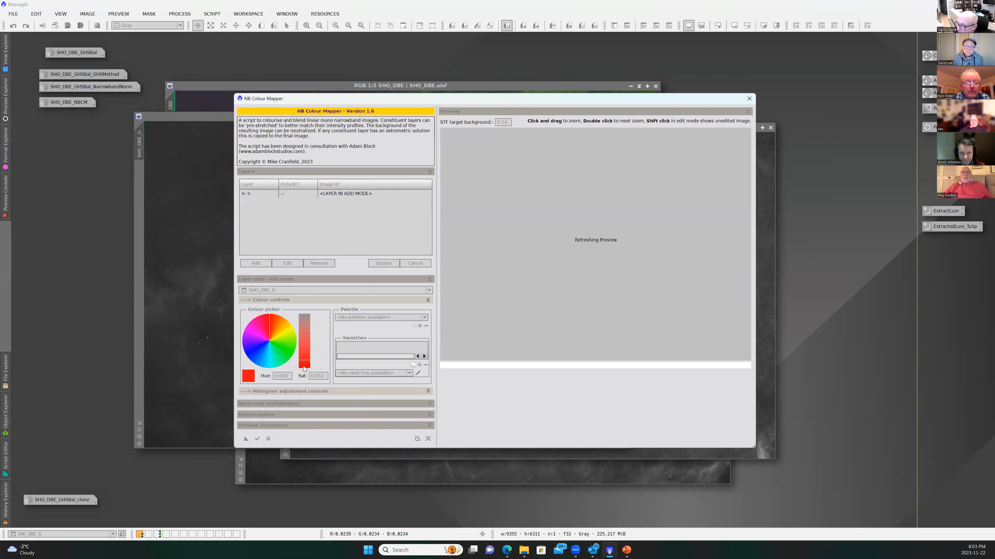
left_click(304, 365)
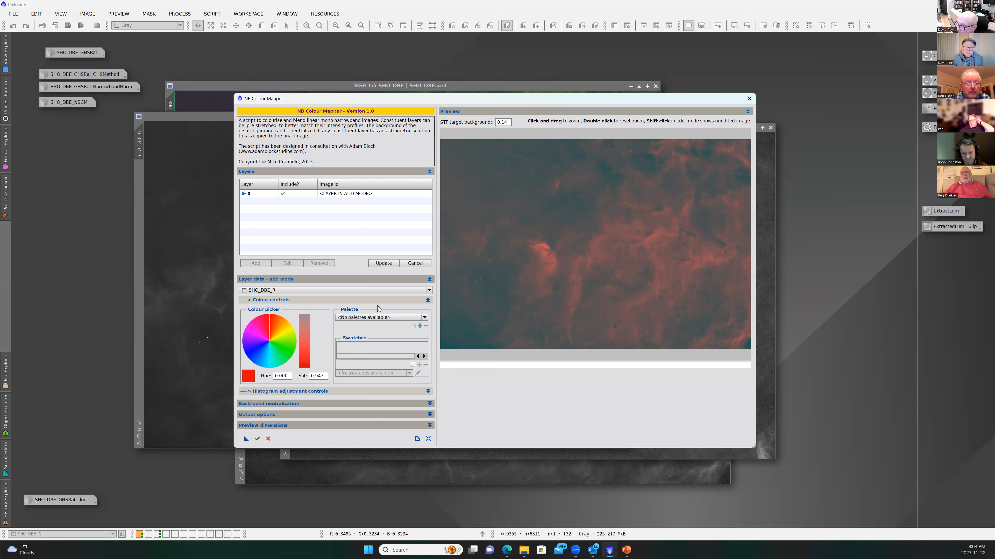
left_click(390, 262)
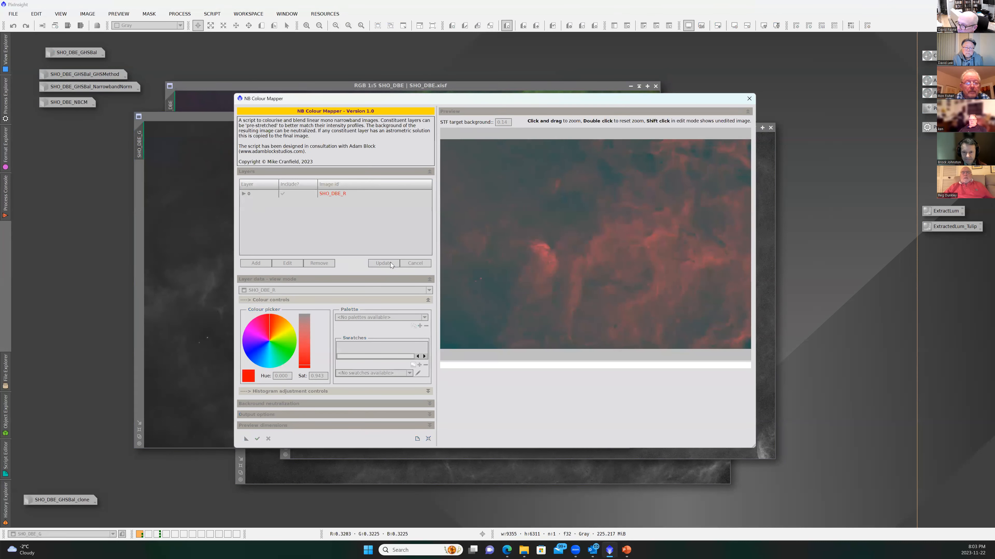
- Add SHO_DBE_G as a second layer, coloured yellow with hue about 59 and saturation about 0.962, and commit the layer
left_click(254, 263)
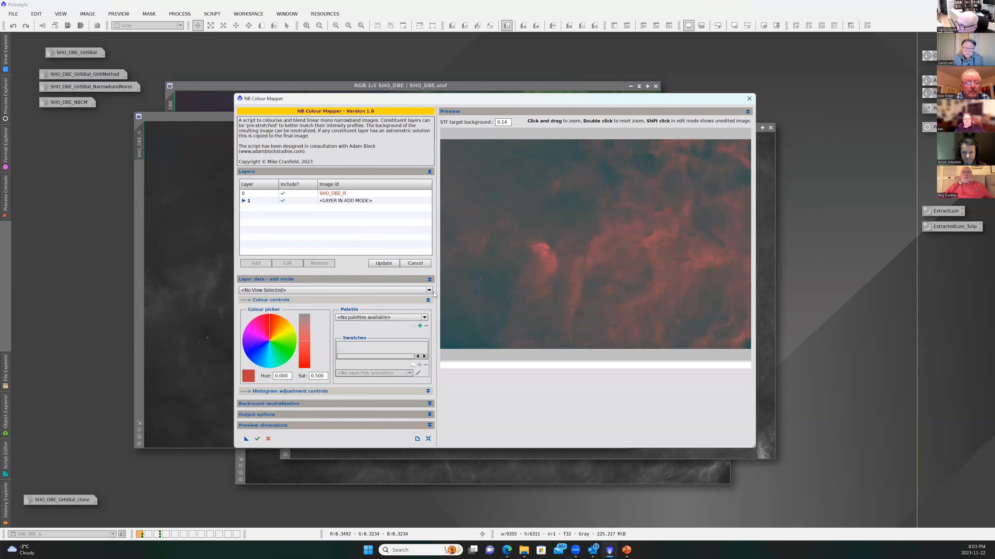
left_click(429, 290)
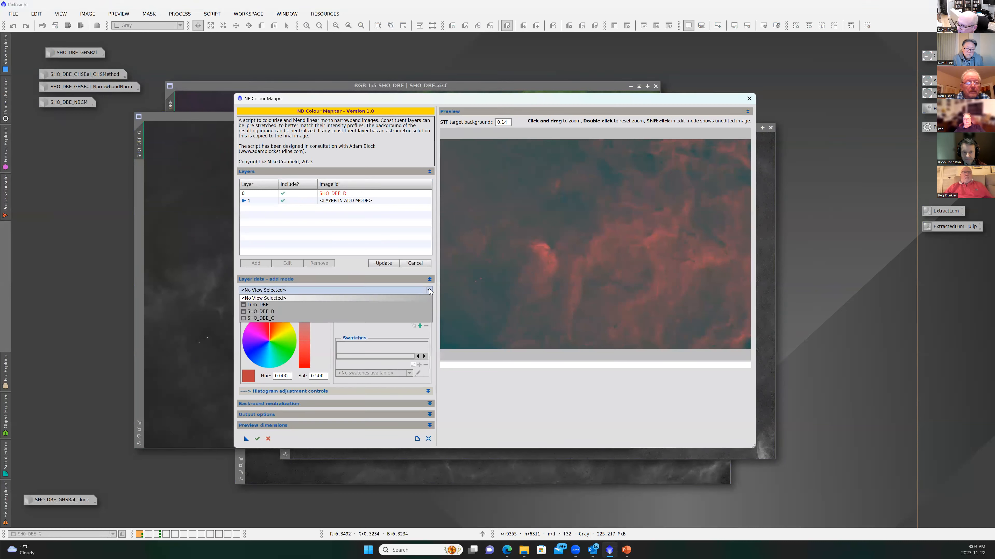
left_click(282, 318)
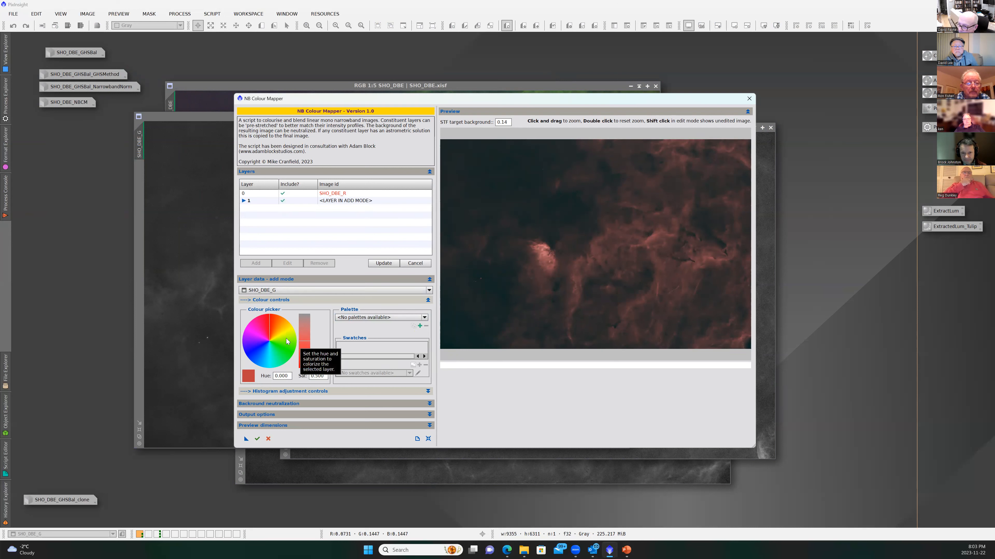
left_click(285, 353)
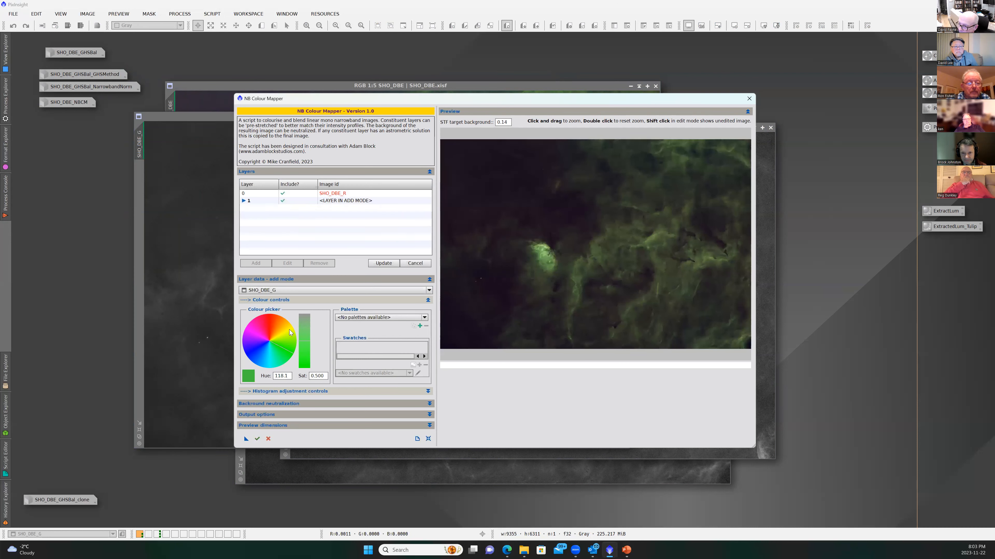
left_click(291, 328)
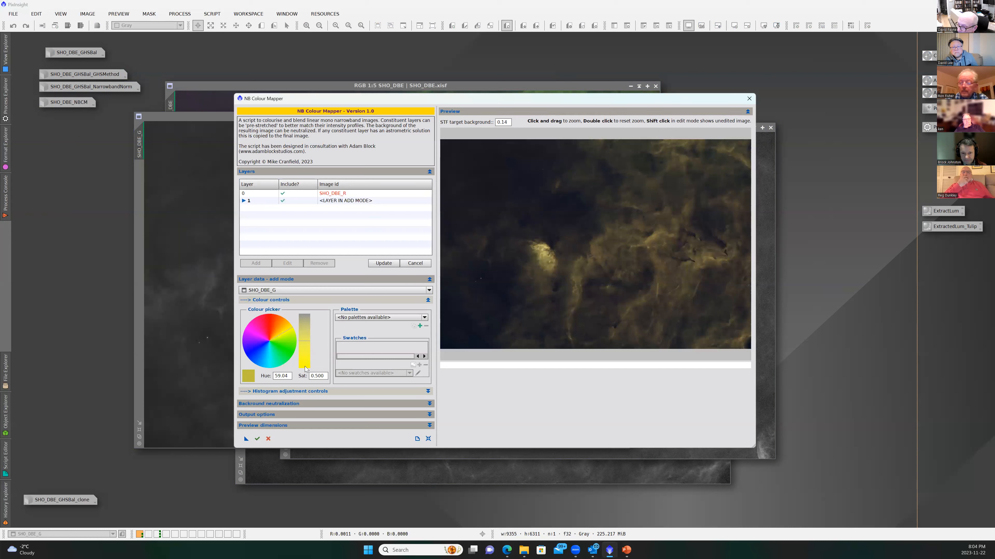
left_click(305, 366)
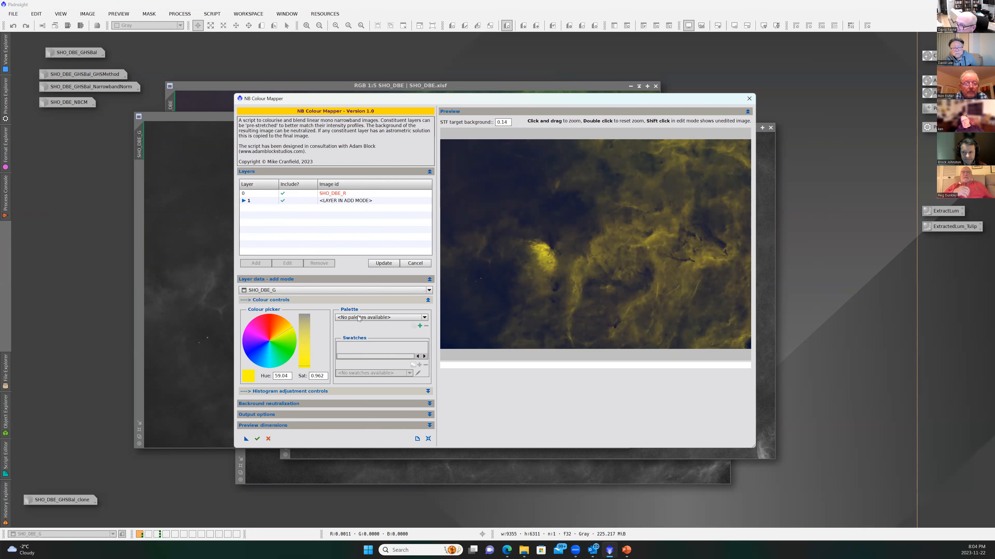
left_click(385, 263)
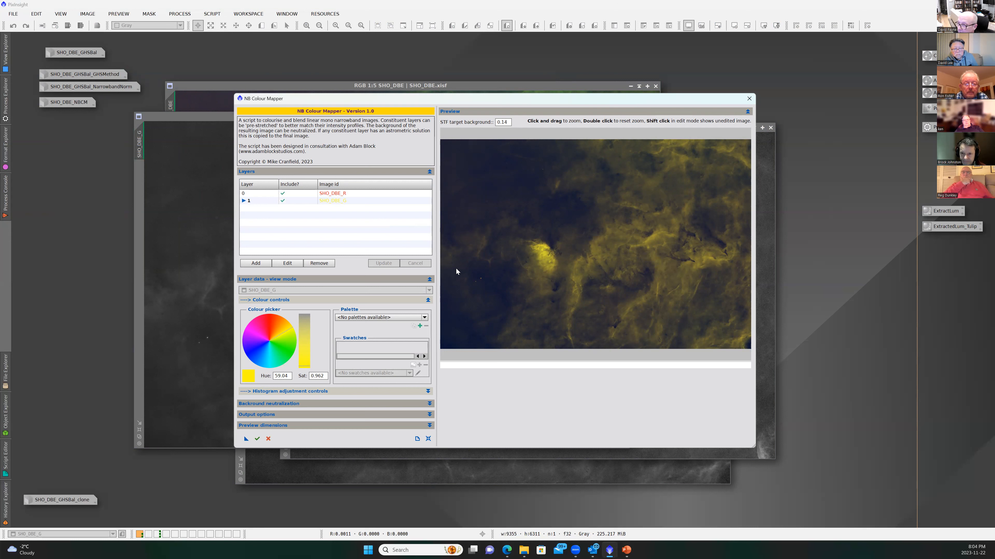
- Add SHO_DBE_B as a third layer, coloured blue with hue about 225 and saturation about 0.900, and commit the layer
left_click(262, 263)
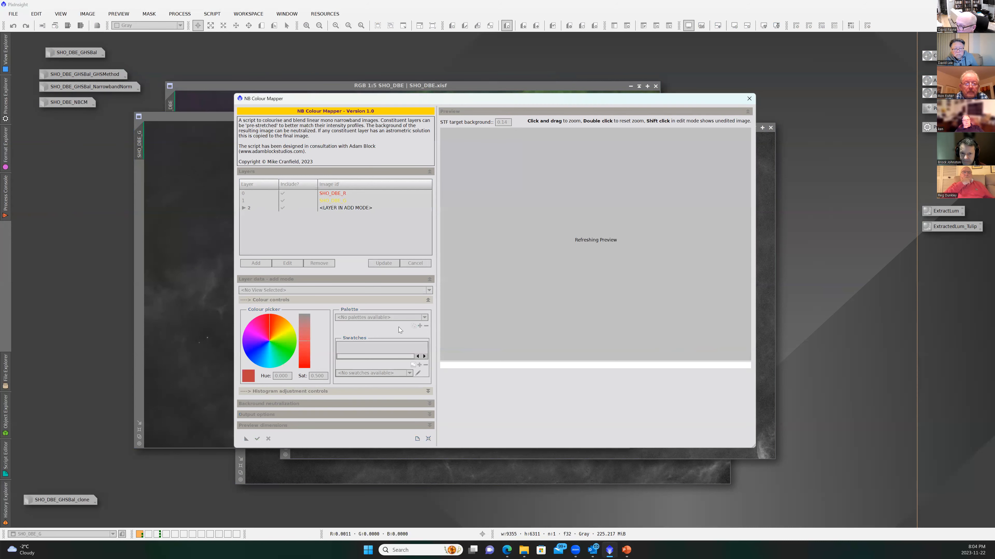
left_click(428, 290)
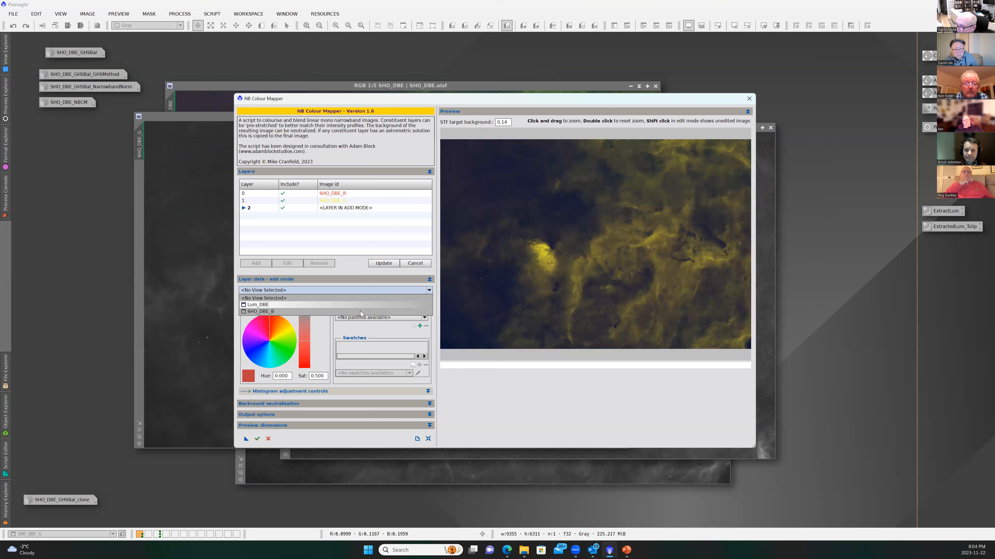
left_click(302, 310)
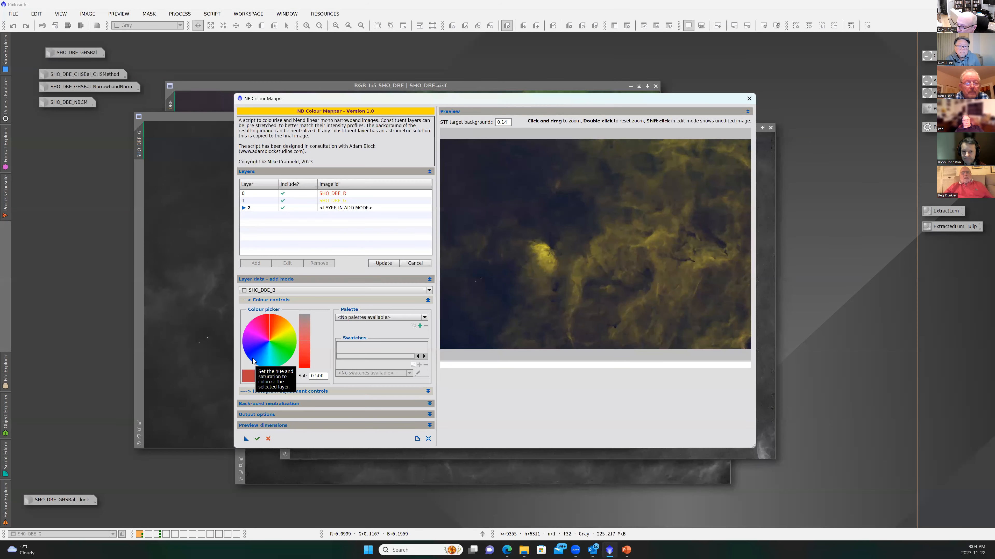
left_click(252, 359)
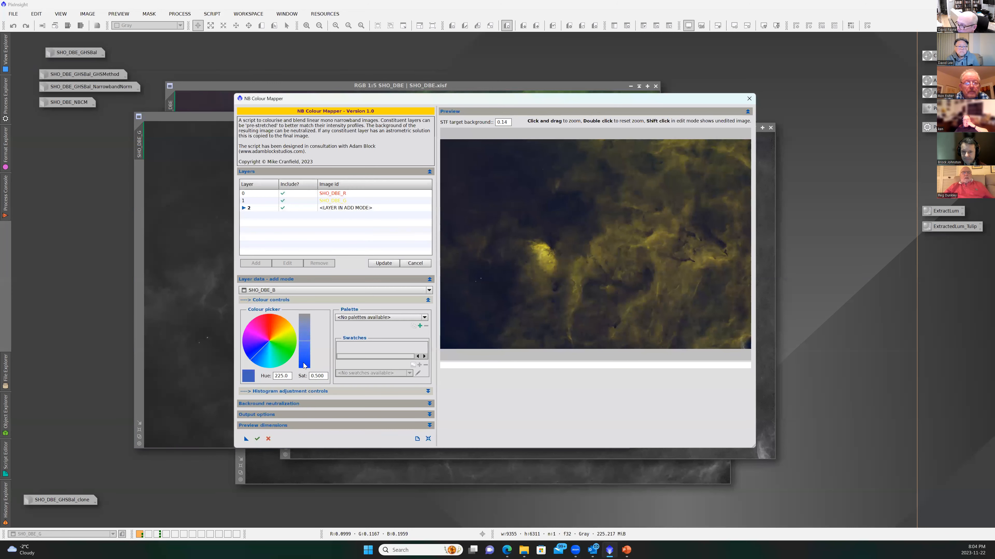
left_click(303, 363)
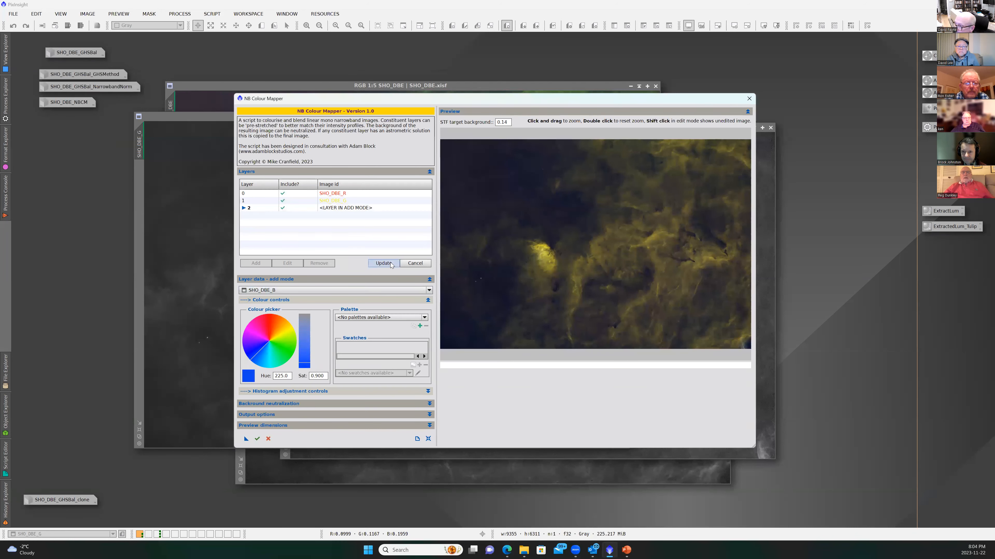
left_click(390, 262)
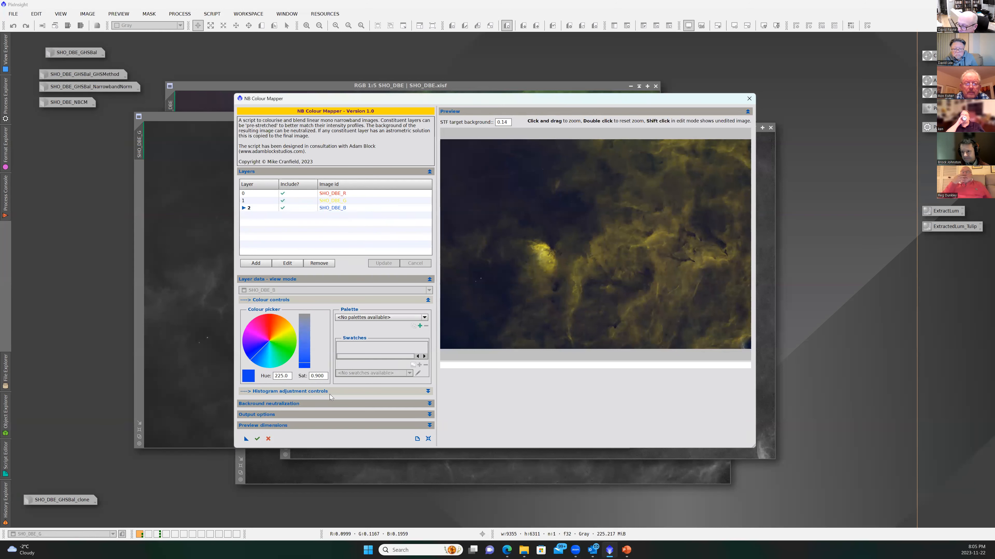
- Edit the SHO_DBE_R layer's histogram adjustment, setting Midtones to 0.100000, and update the layer
left_click(289, 194)
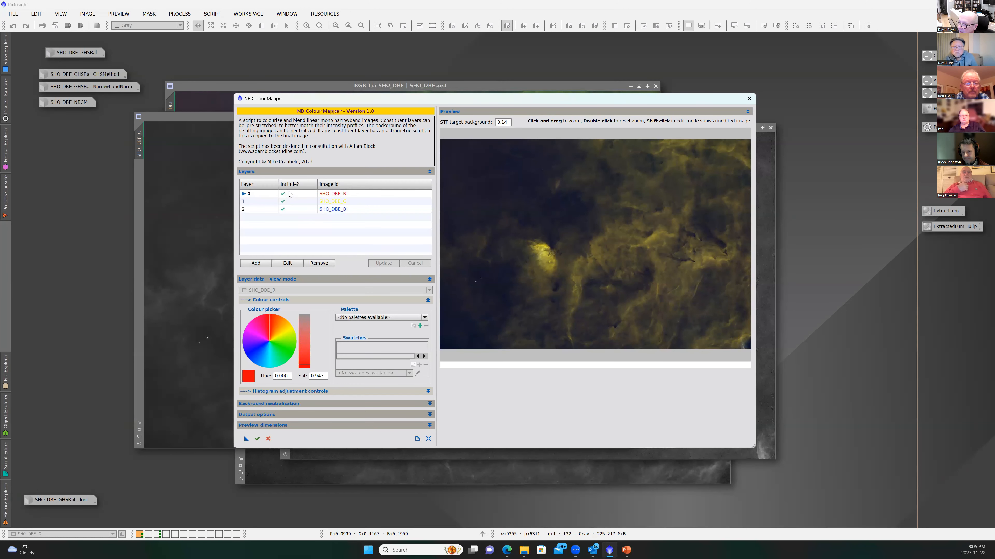
left_click(281, 194)
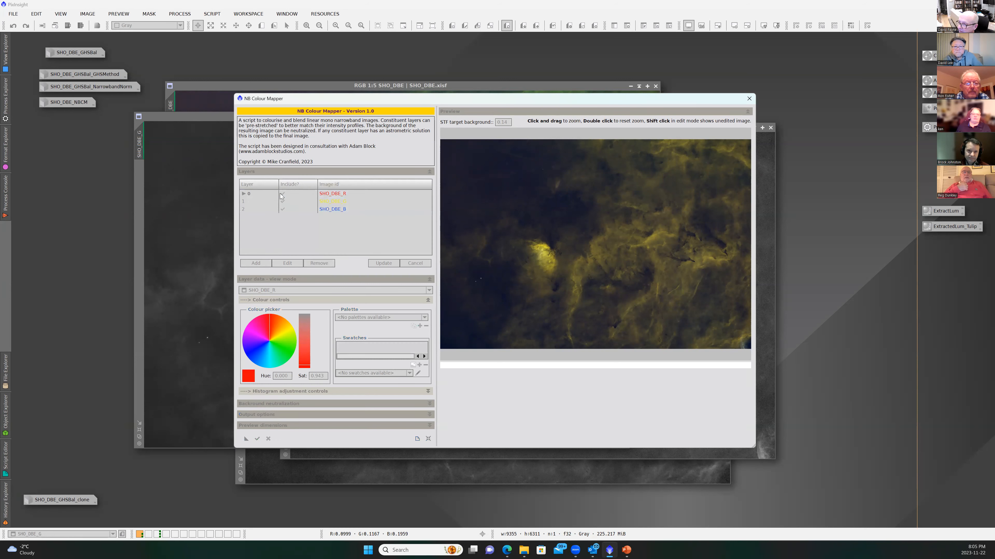
left_click(426, 300)
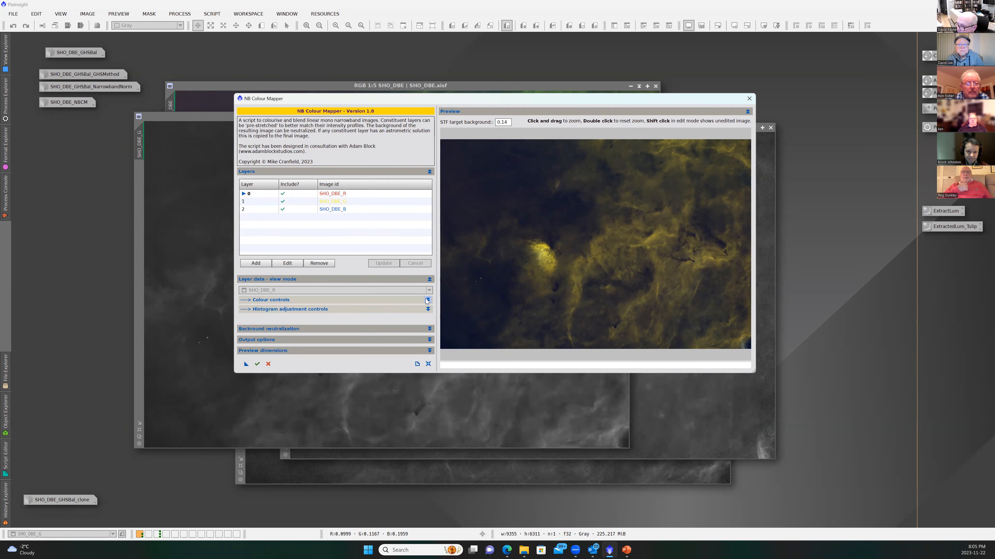
left_click(287, 263)
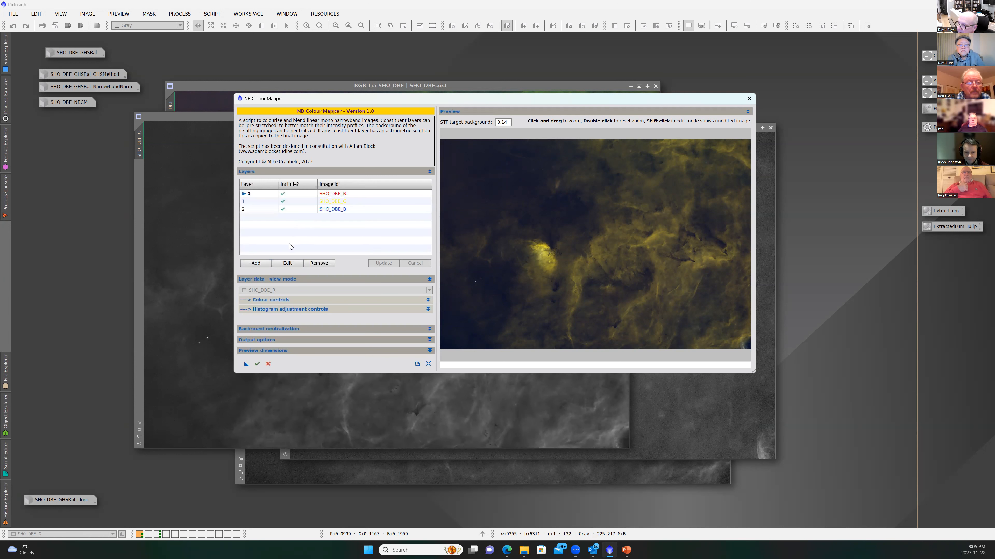
left_click(283, 264)
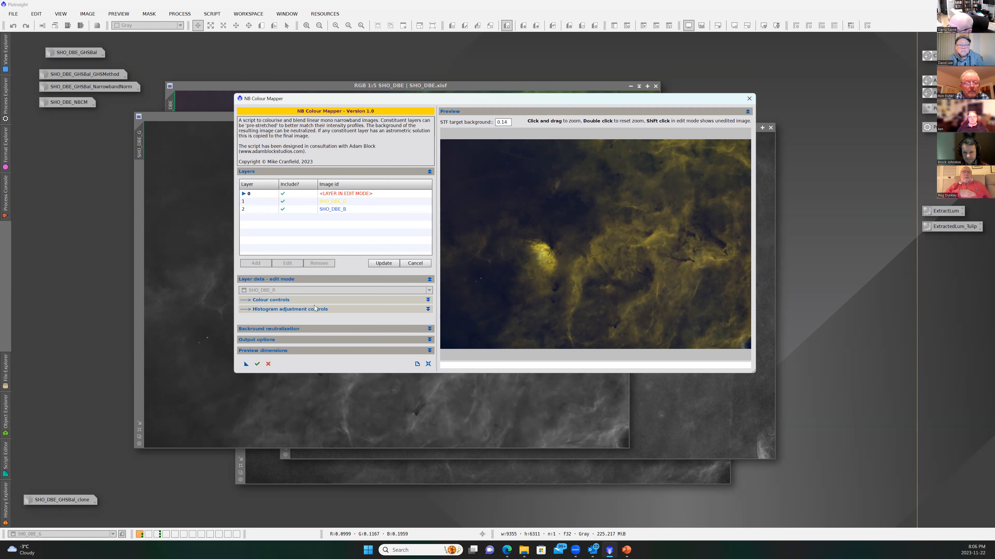
left_click(427, 309)
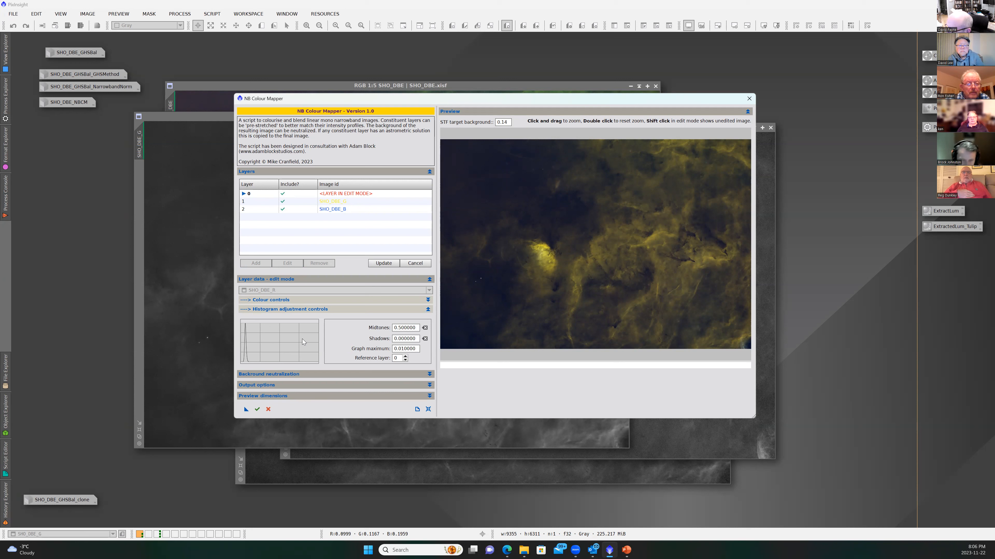
mouse_move(378, 339)
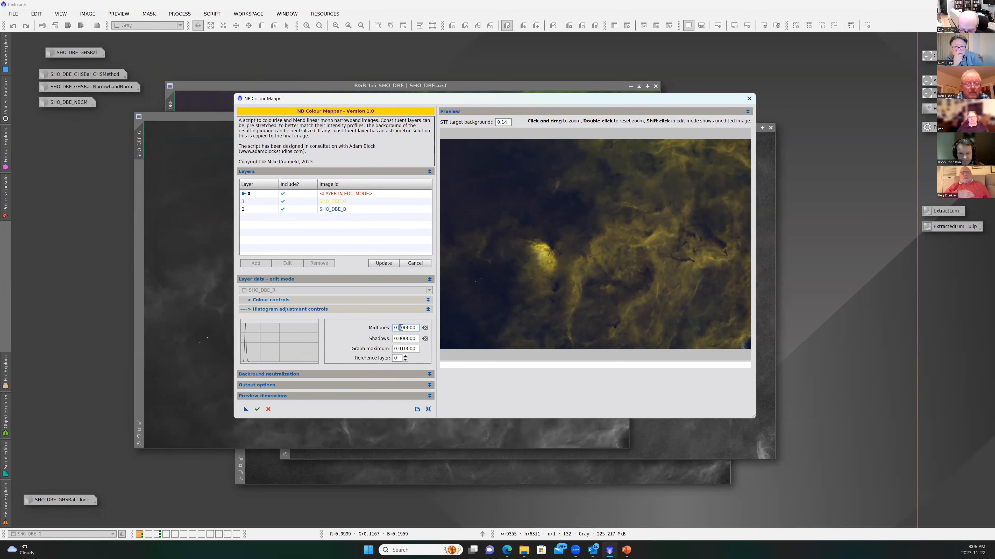
type("1")
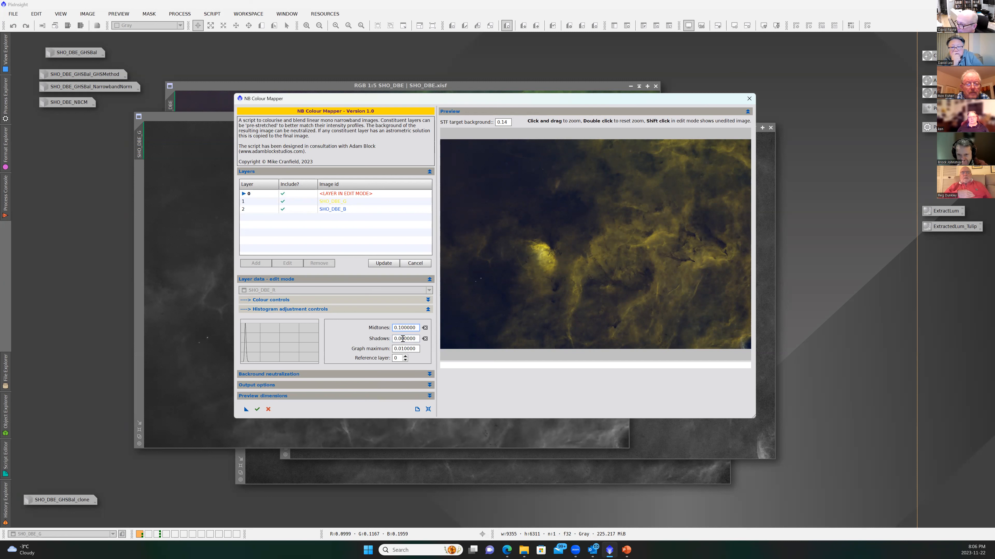
left_click(402, 339)
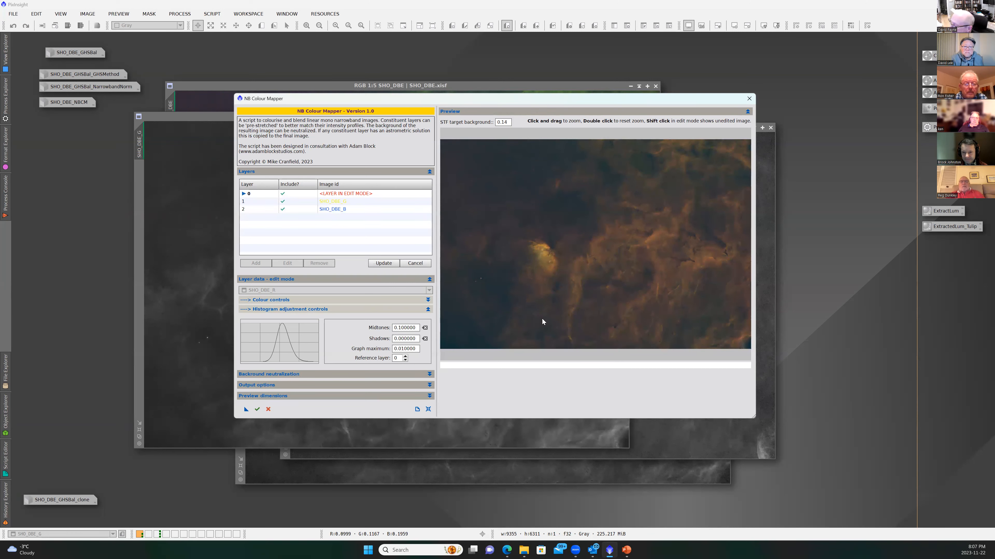
left_click(384, 264)
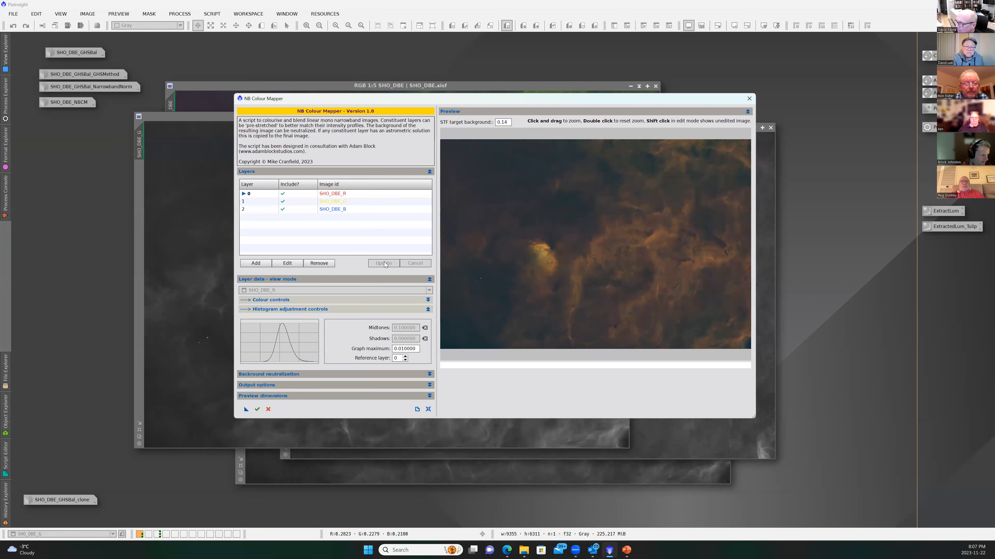
- Put the SHO_DBE_B layer into edit mode and set its histogram Midtones to 0.100000
double_click(290, 208)
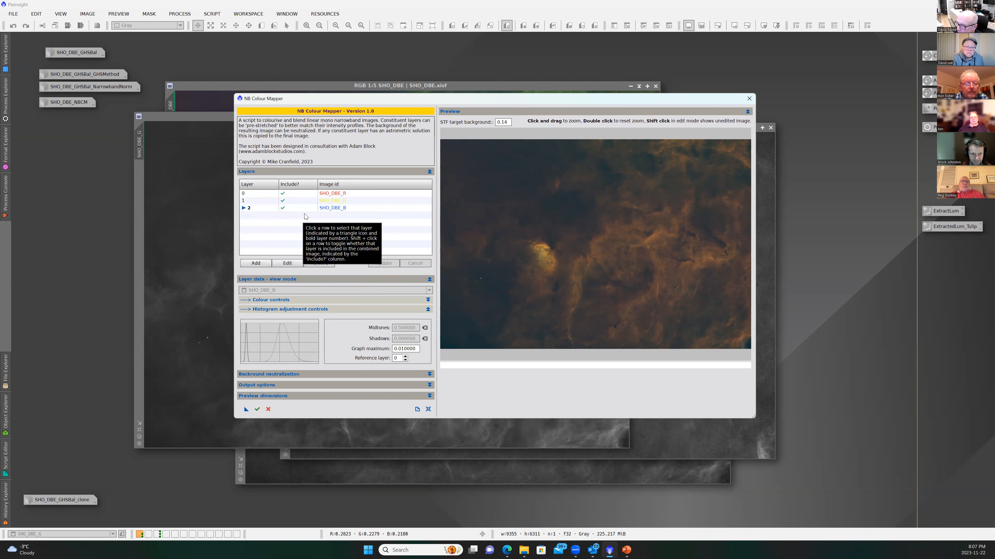
left_click(286, 263)
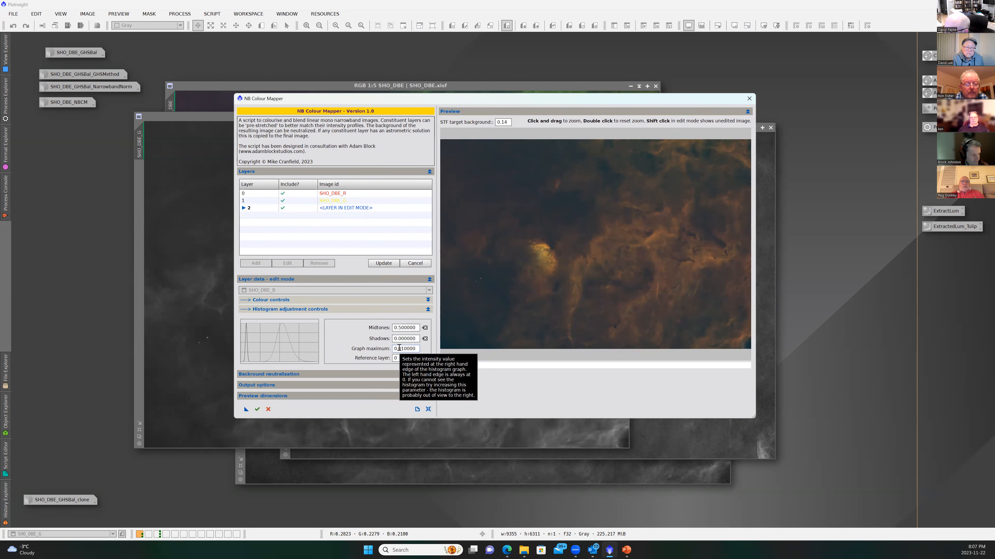
mouse_move(360, 332)
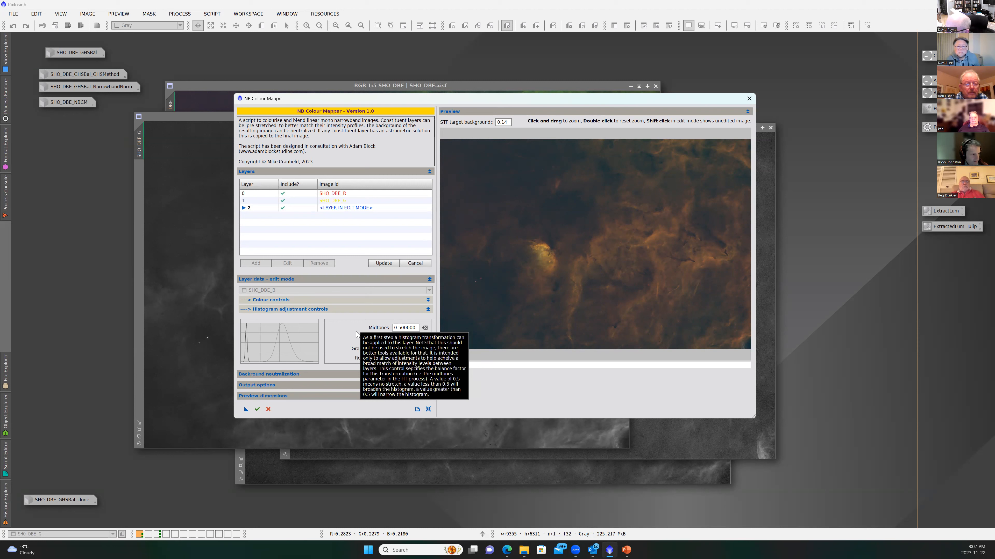
mouse_move(404, 346)
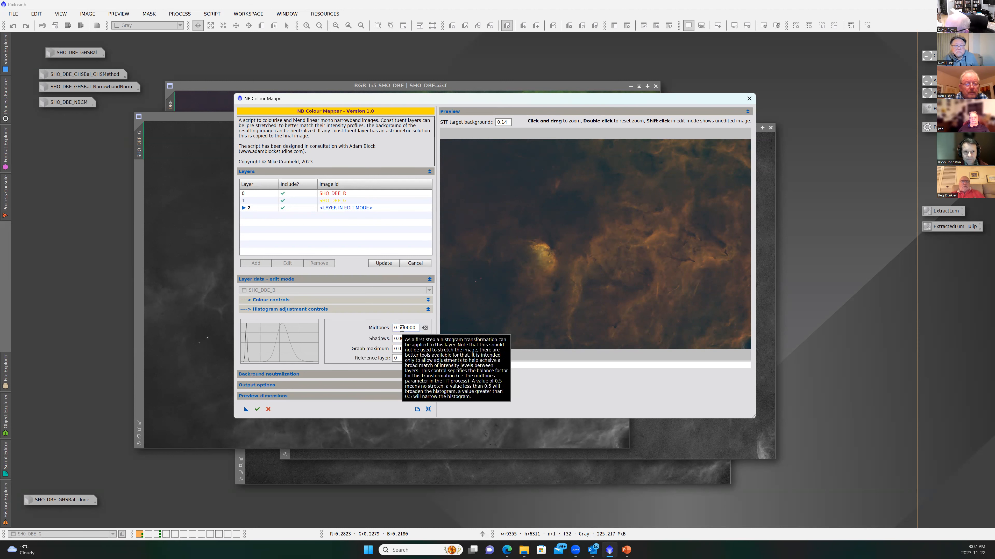
left_click(399, 327)
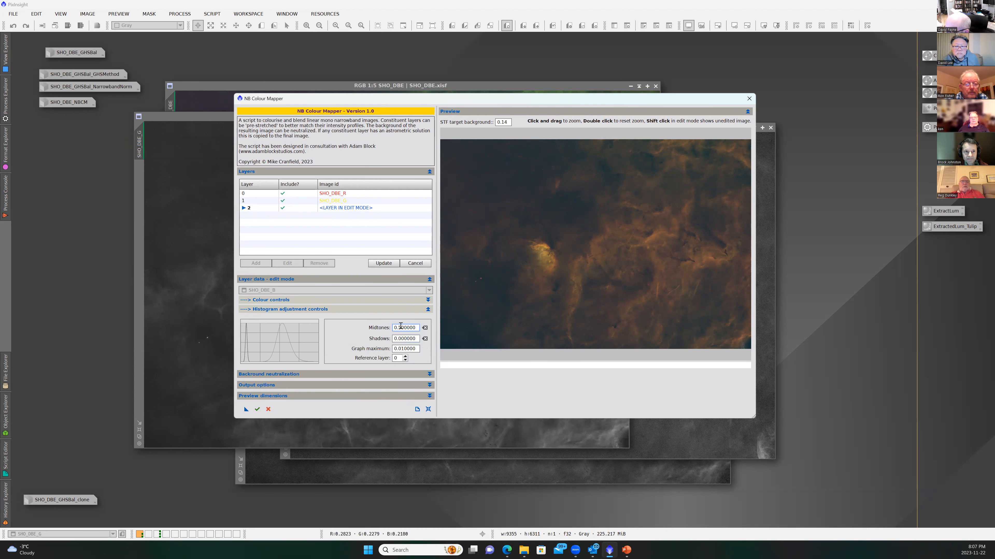
type("1")
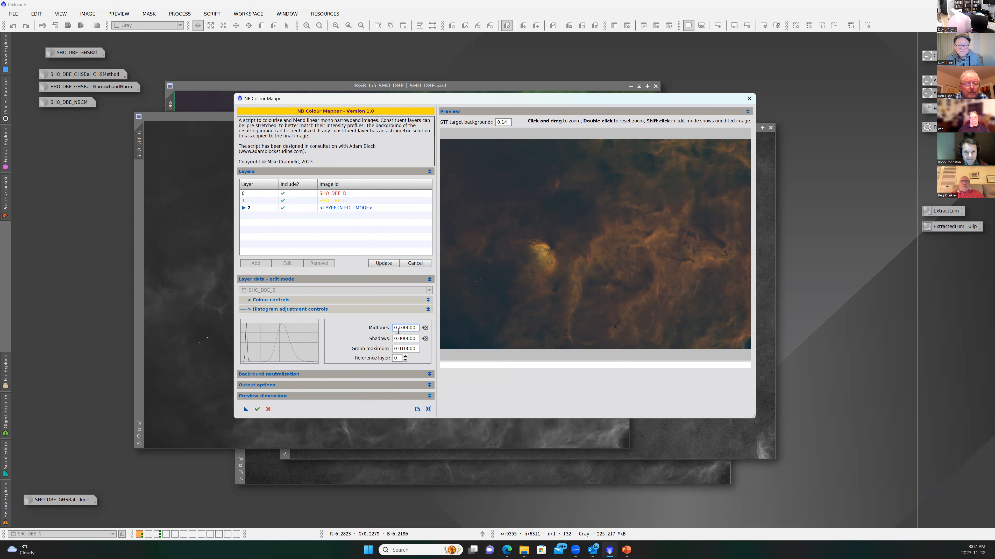
key("Return")
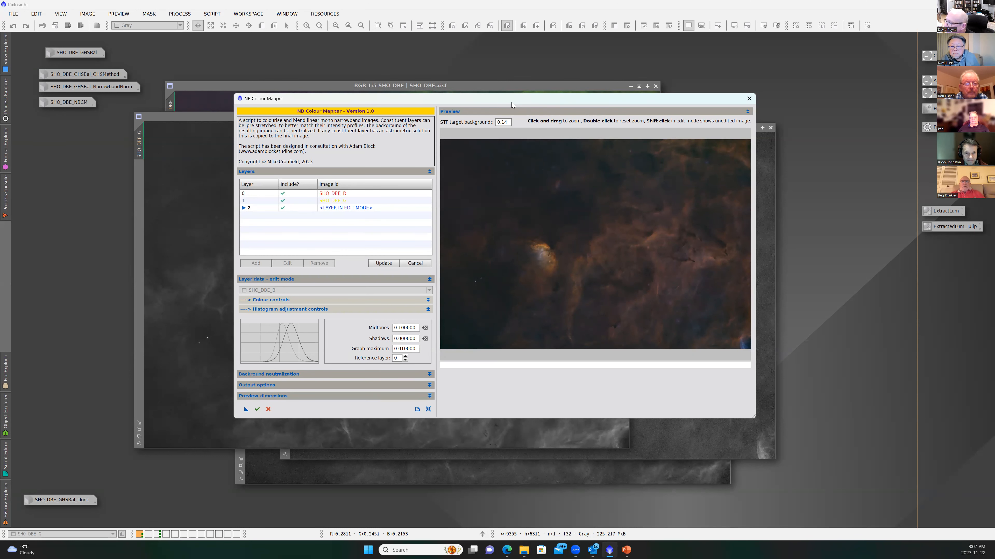
- Lower the SHO_DBE_B layer's Midtones to 0.070000 and update the layer
left_click_drag(511, 102, 416, 85)
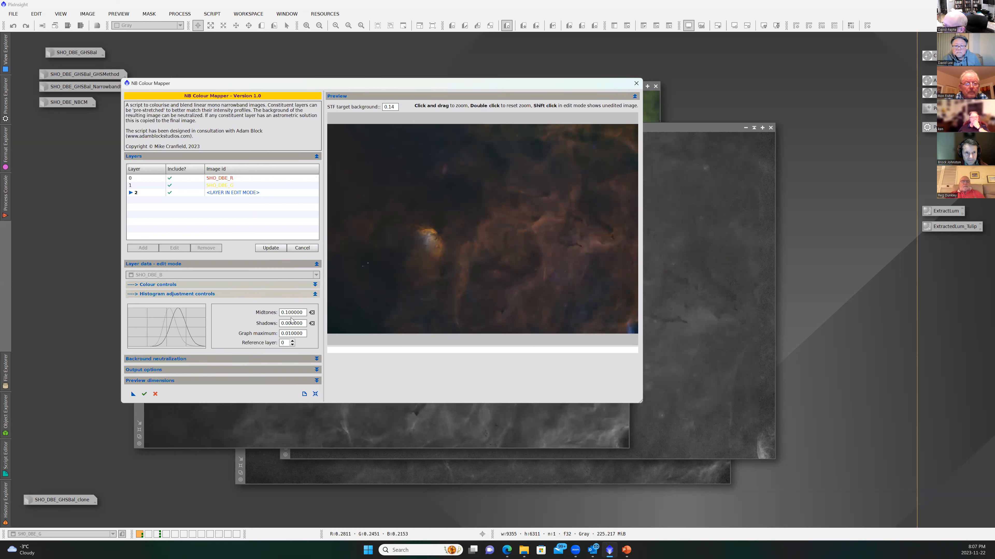
left_click_drag(285, 313, 290, 313)
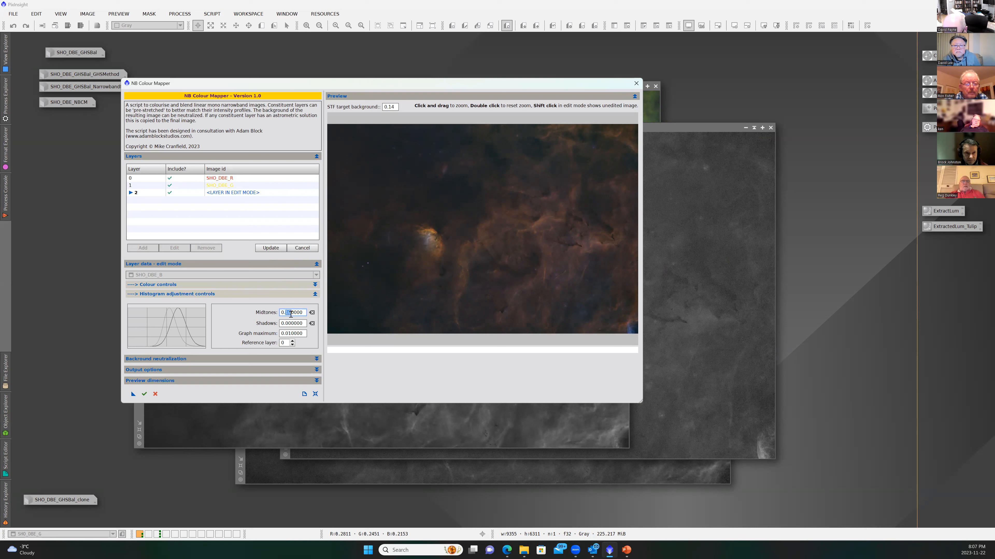
type("07")
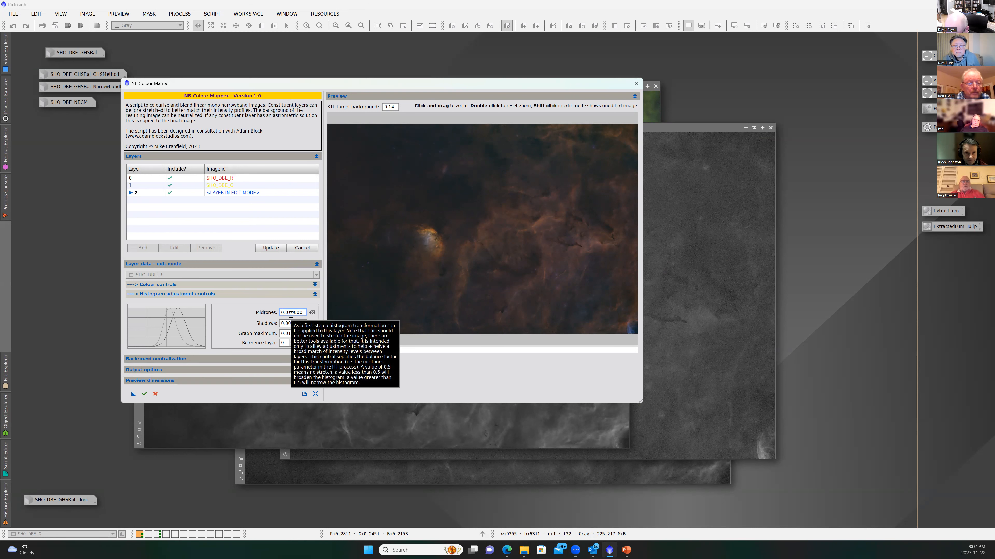
key("Return")
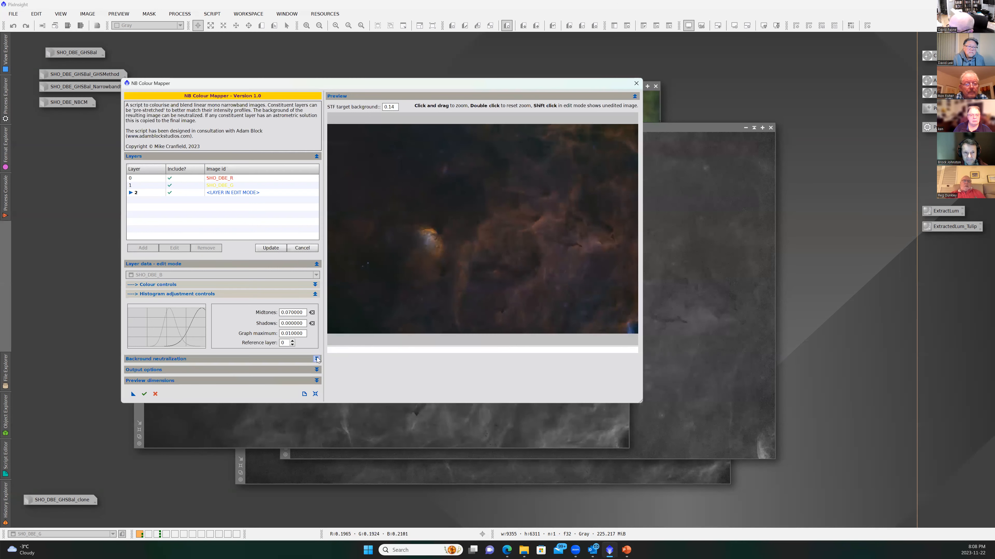
left_click(277, 248)
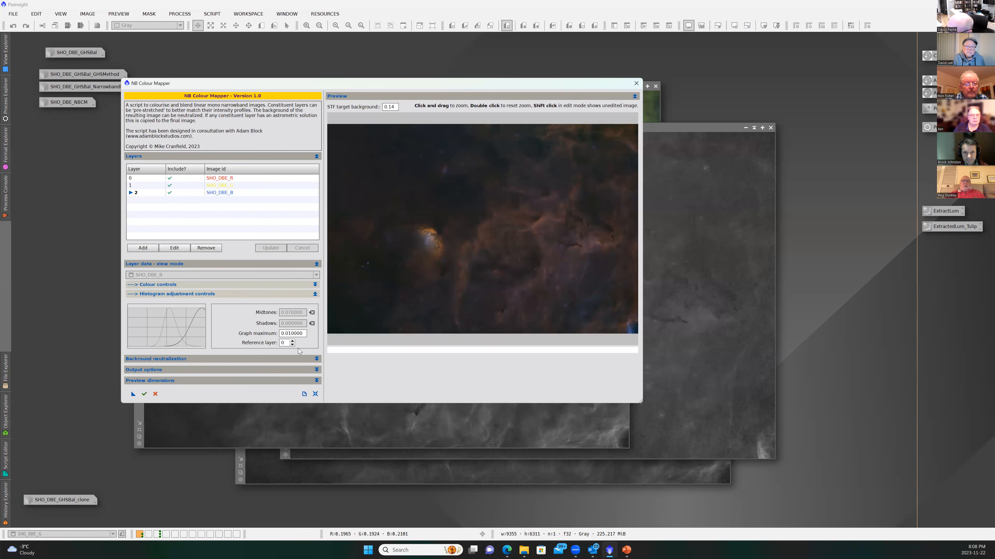
- Generate the combined image with background neutralization and STF applied but without outputting colourised layers, and close the script
left_click(317, 359)
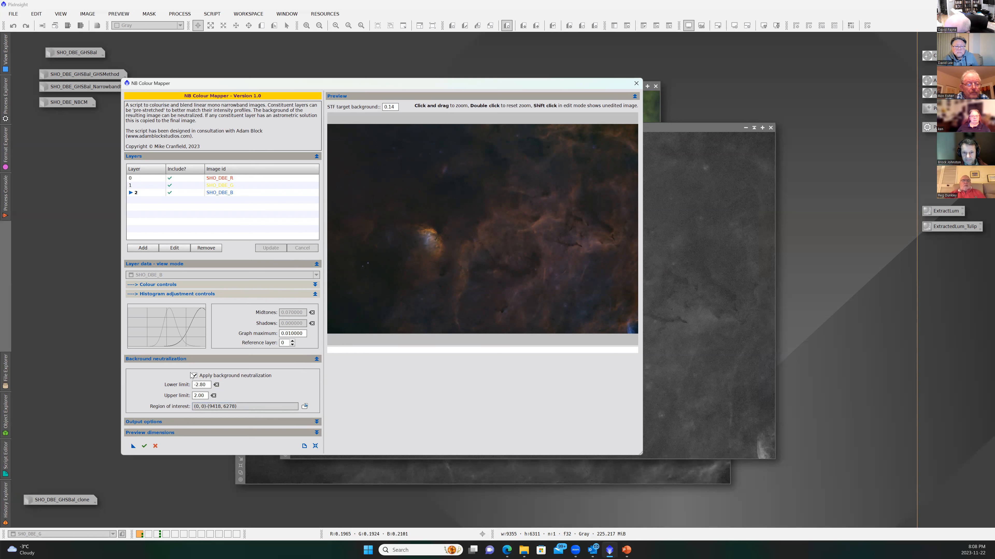
left_click(316, 422)
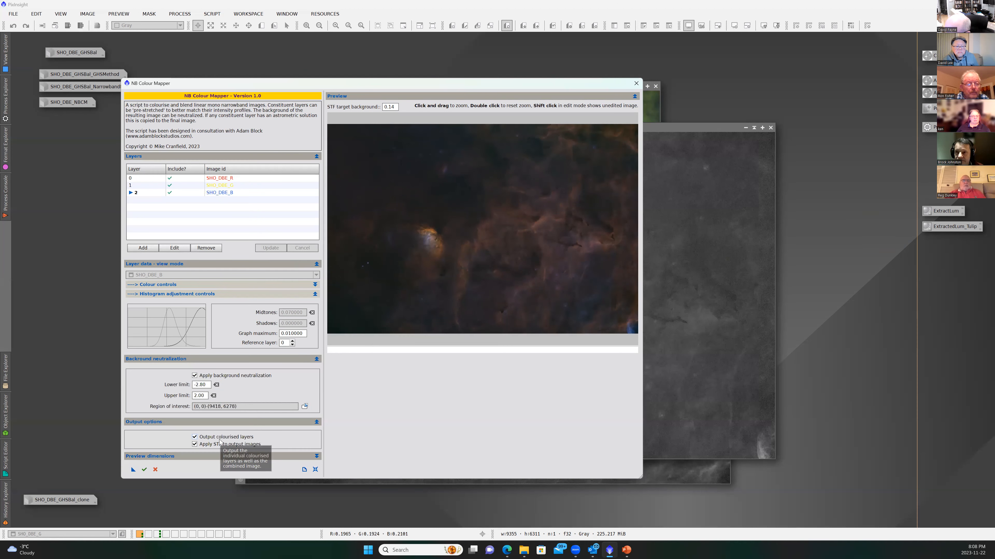
left_click(205, 438)
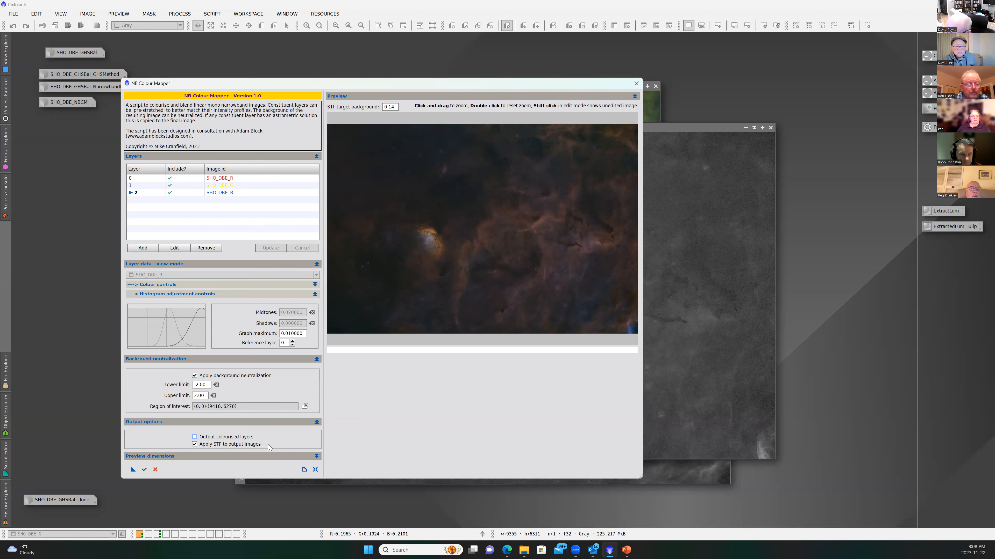
left_click(144, 470)
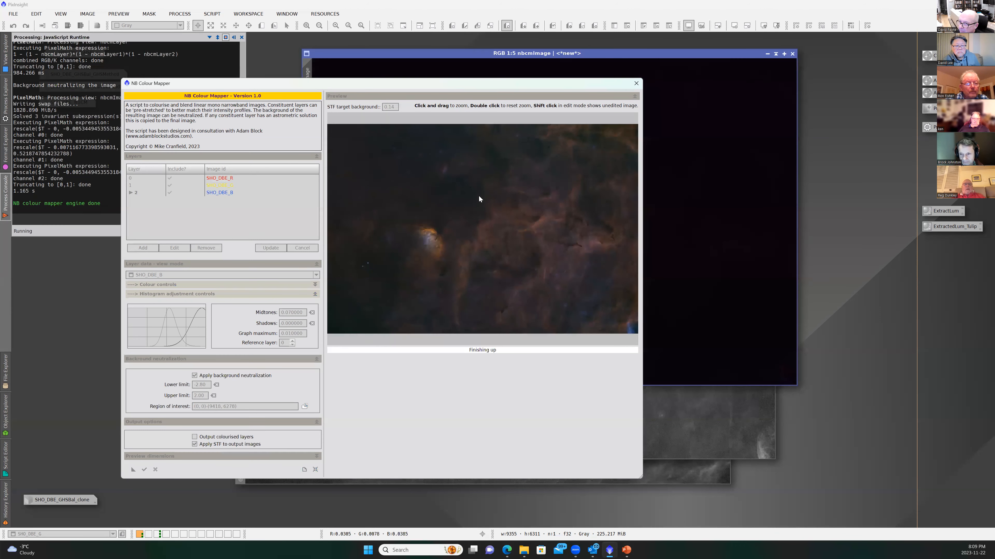
left_click(635, 84)
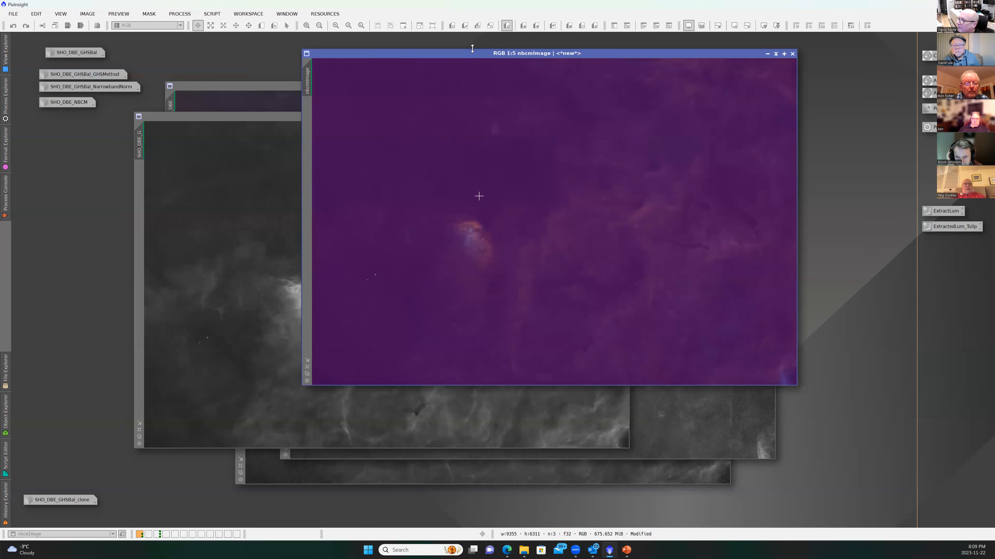
- Arrange the nbcmImage window beside SHO_DBE and the restored SHO_DBE_GHSBal_clone to compare their colours
left_click_drag(469, 53, 343, 78)
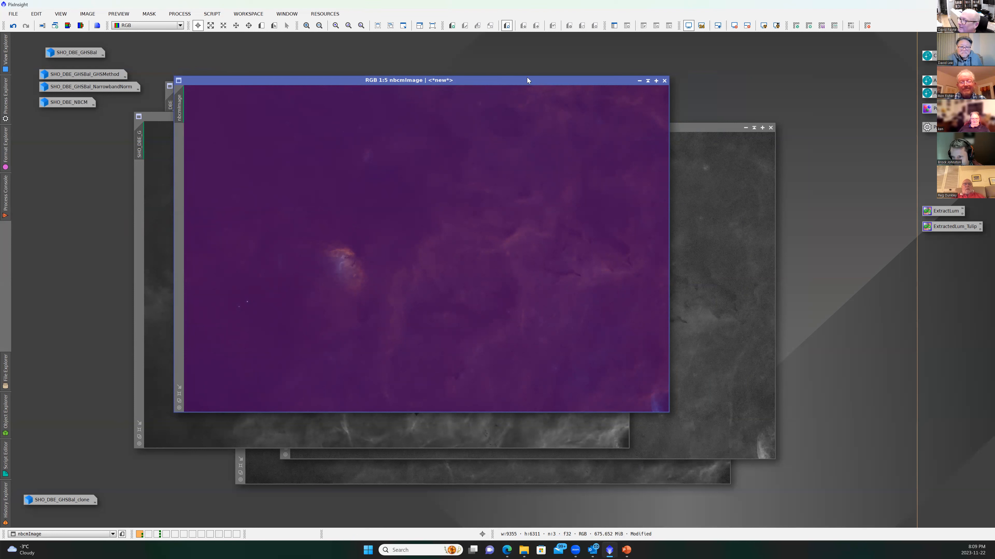
left_click_drag(517, 81, 489, 51)
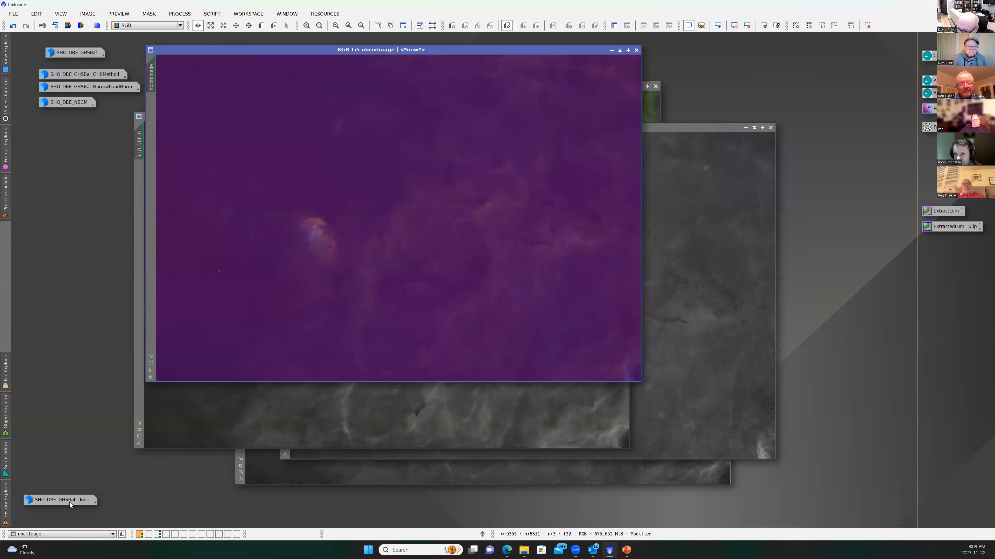
mouse_move(68, 502)
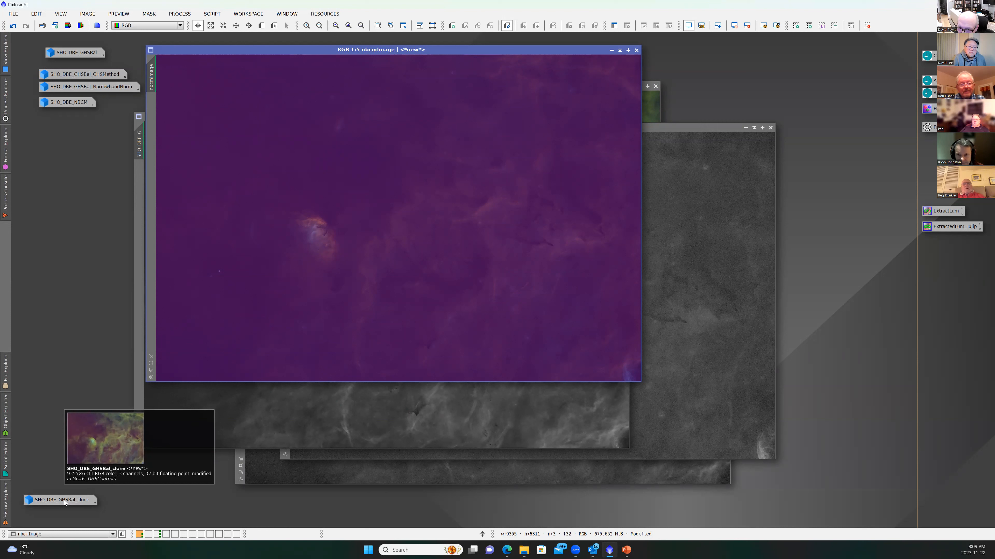
left_click(64, 499)
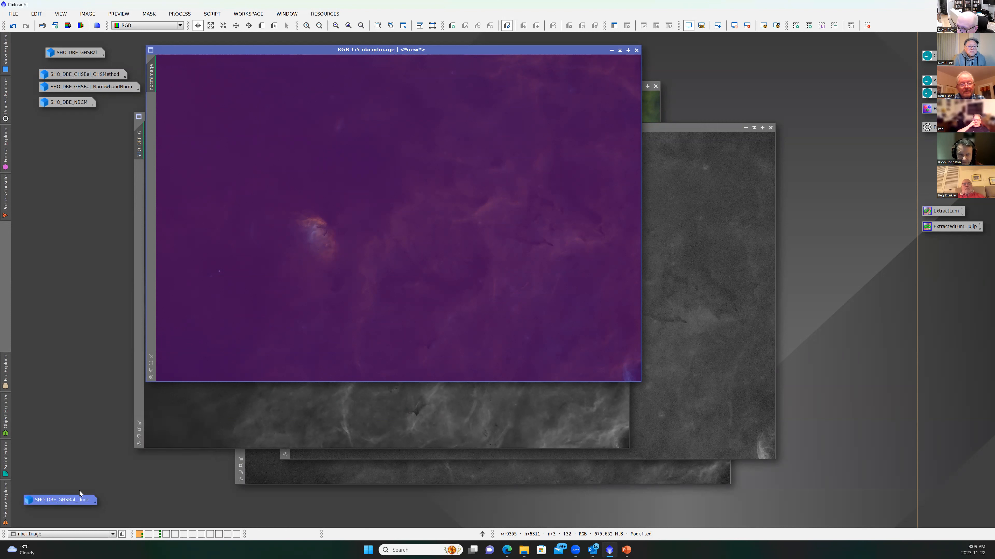
left_click_drag(346, 77, 288, 120)
left_click(322, 88)
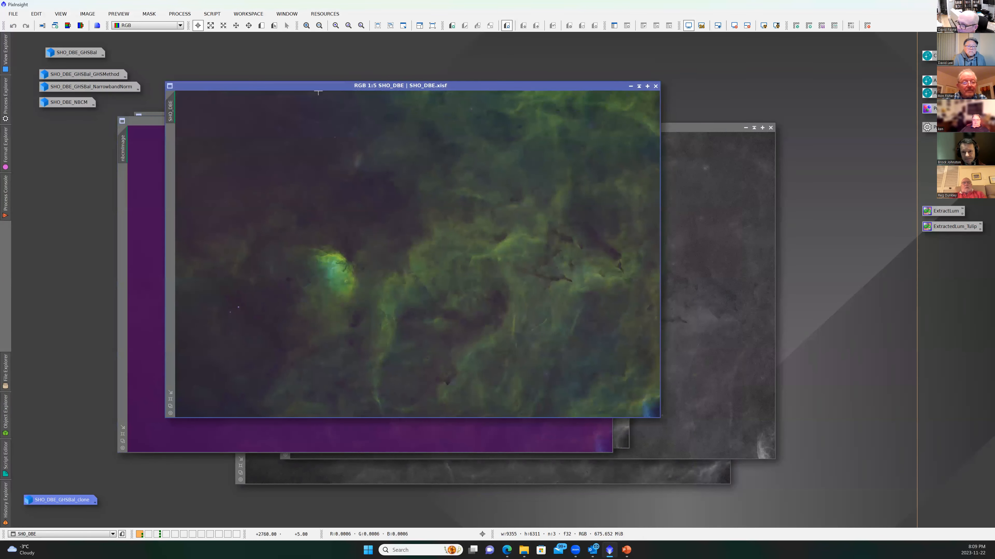
left_click(149, 122)
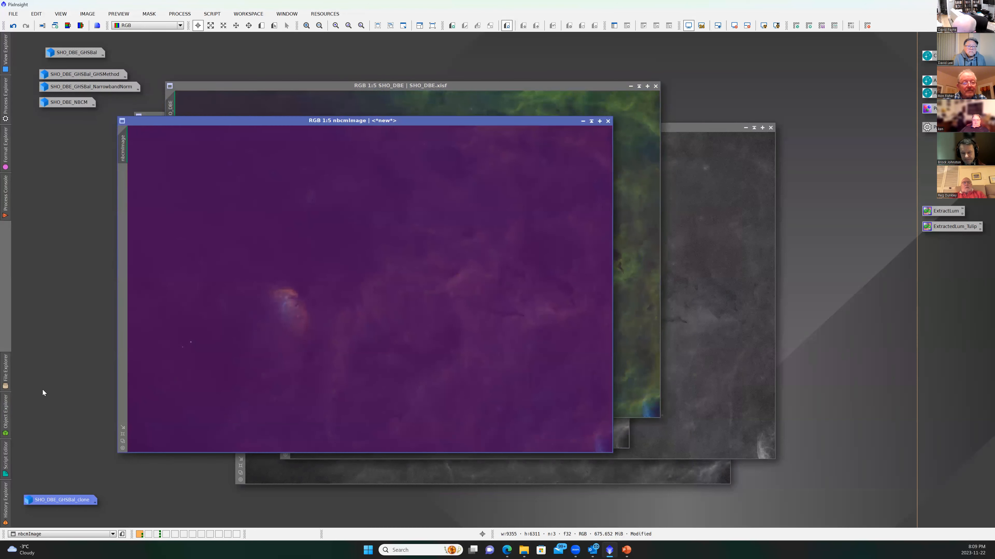
double_click(66, 500)
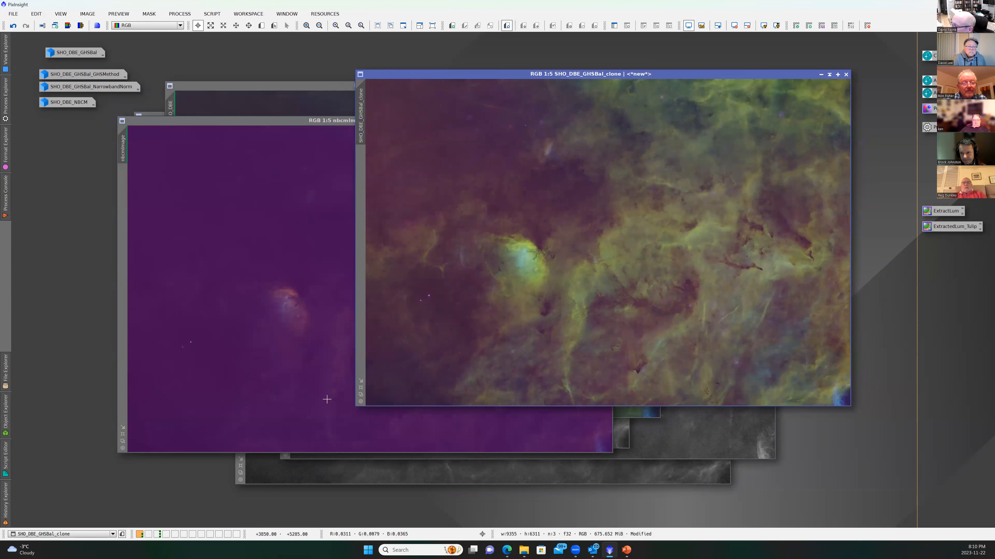
left_click_drag(214, 122, 391, 91)
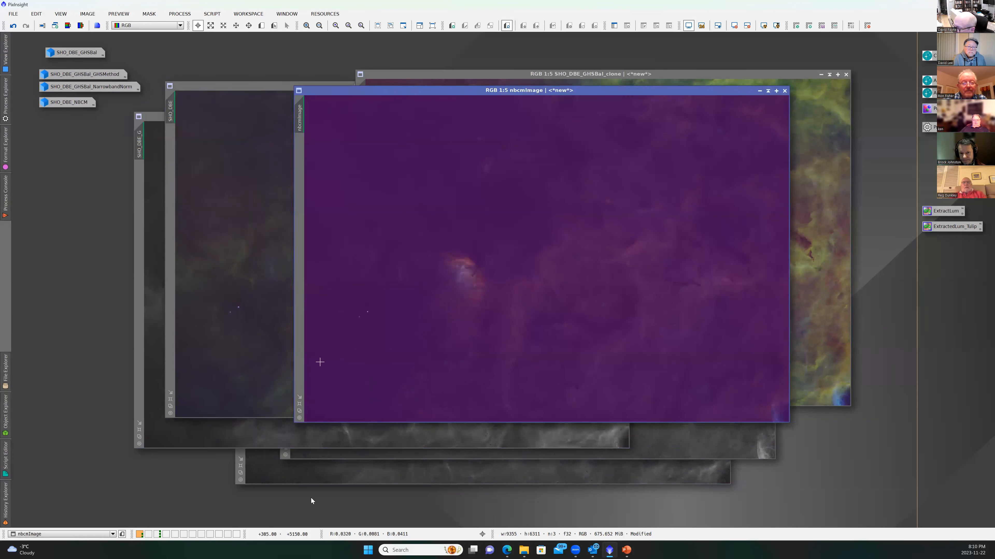
- Clear the workspace by minimizing nbcmImage, SHO_DBE_GHSBal_clone, SHO_DBE and the three extracted channel images
left_click(759, 92)
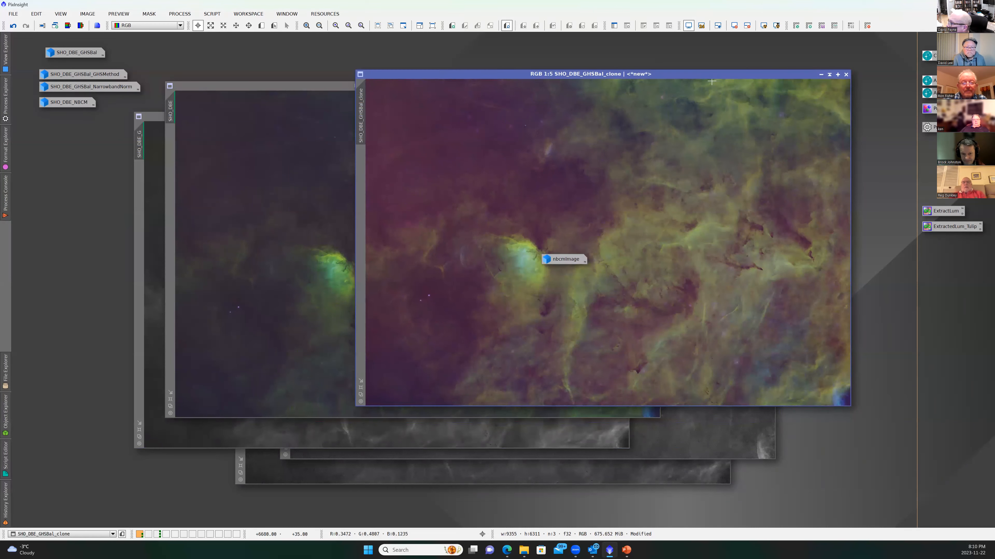
left_click_drag(725, 75, 527, 81)
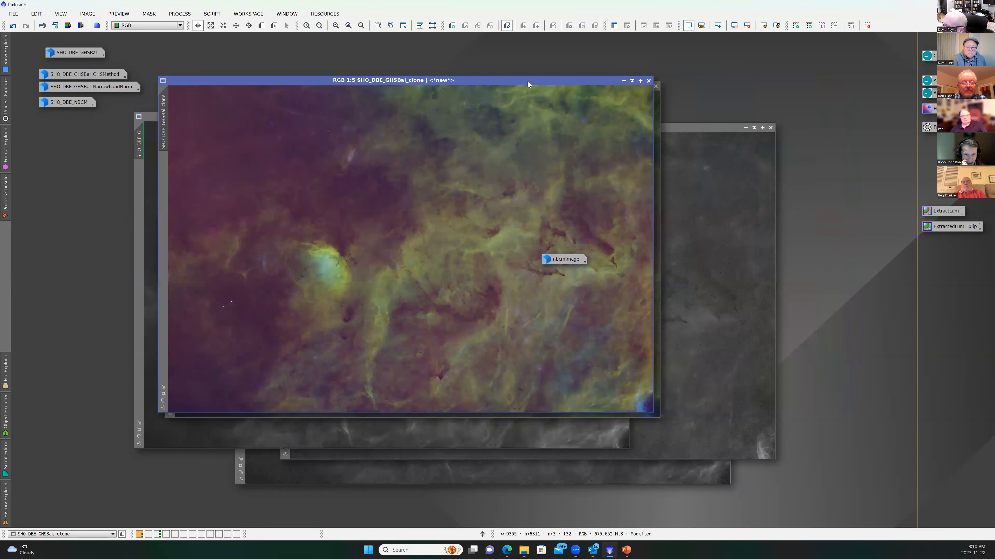
left_click(624, 81)
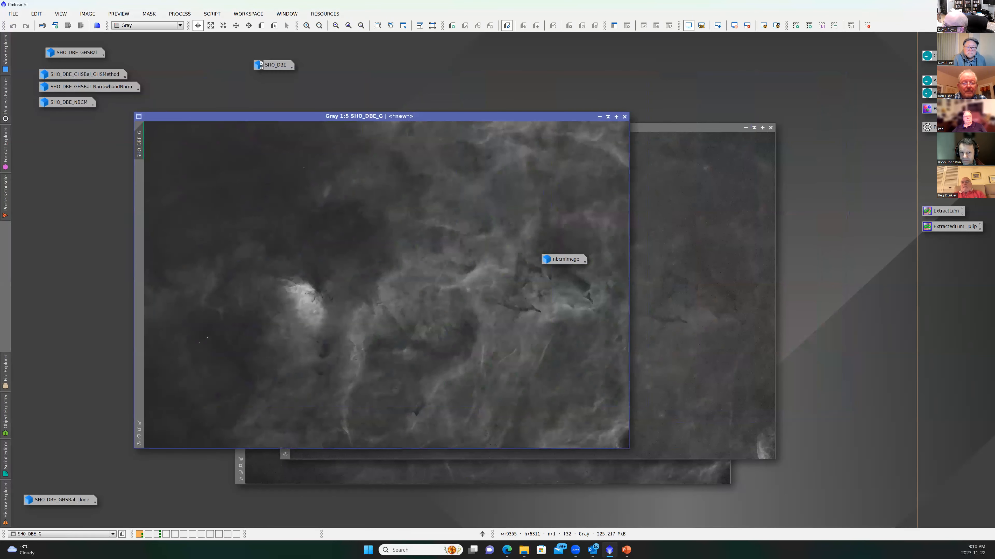
double_click(560, 260)
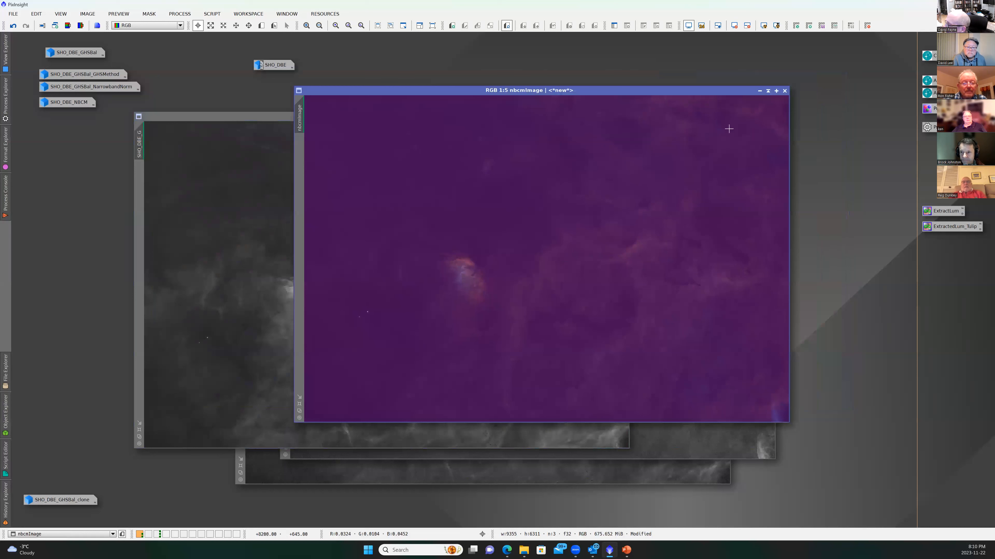
left_click(760, 91)
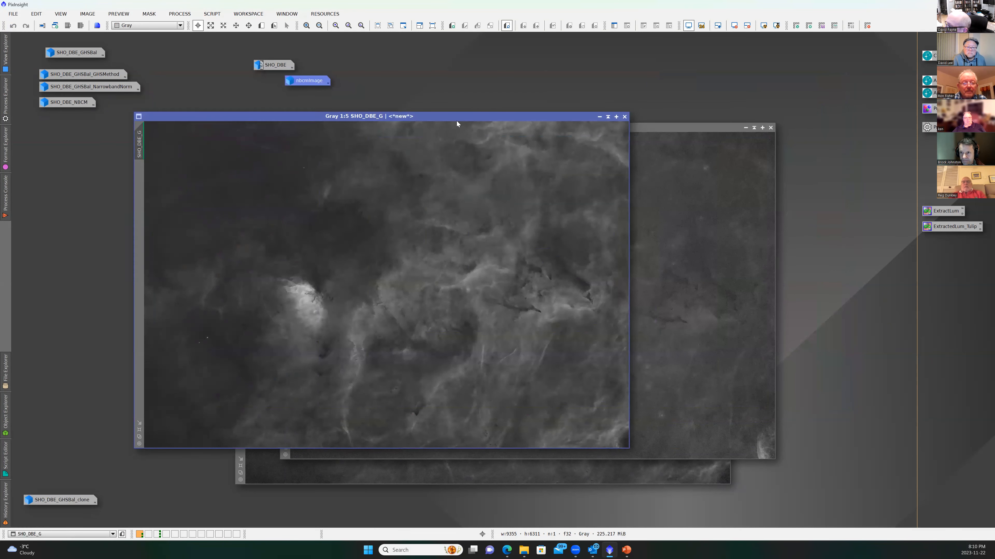
left_click(599, 116)
left_click(745, 127)
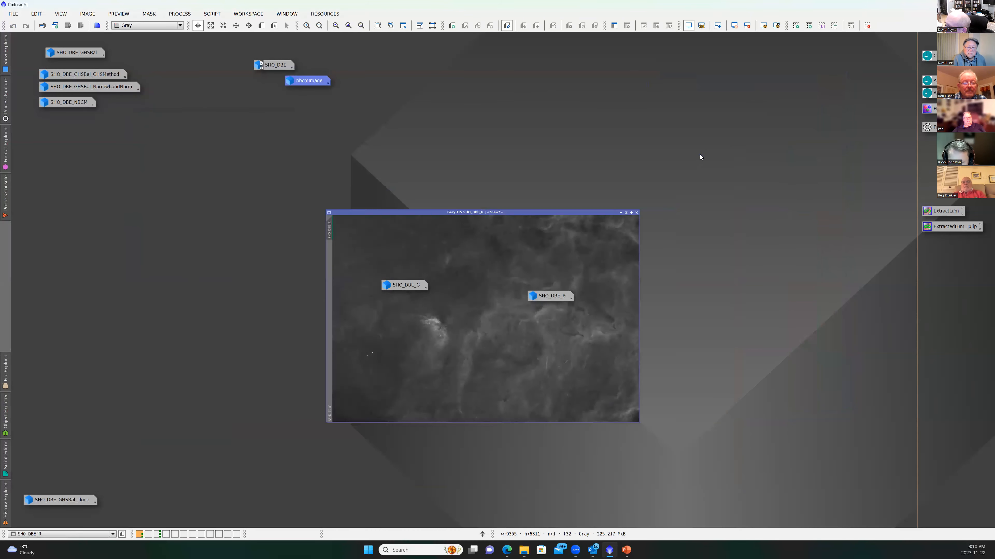
left_click(700, 152)
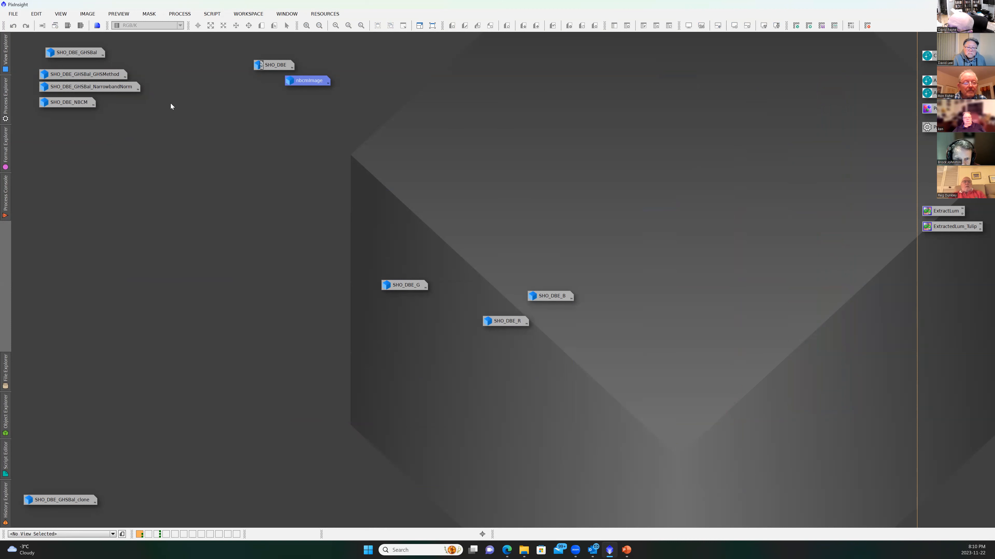
- Restore the SHO_DBE_GHSBal_NarrowbandNorm image and move its window clear of the minimized SHO_DBE and nbcmImage images
double_click(126, 87)
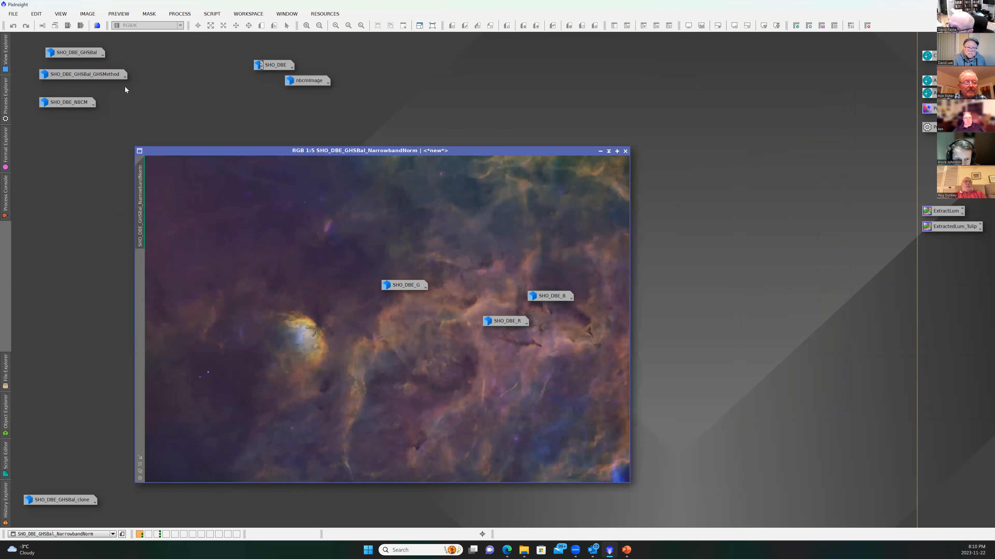
left_click_drag(244, 150, 473, 57)
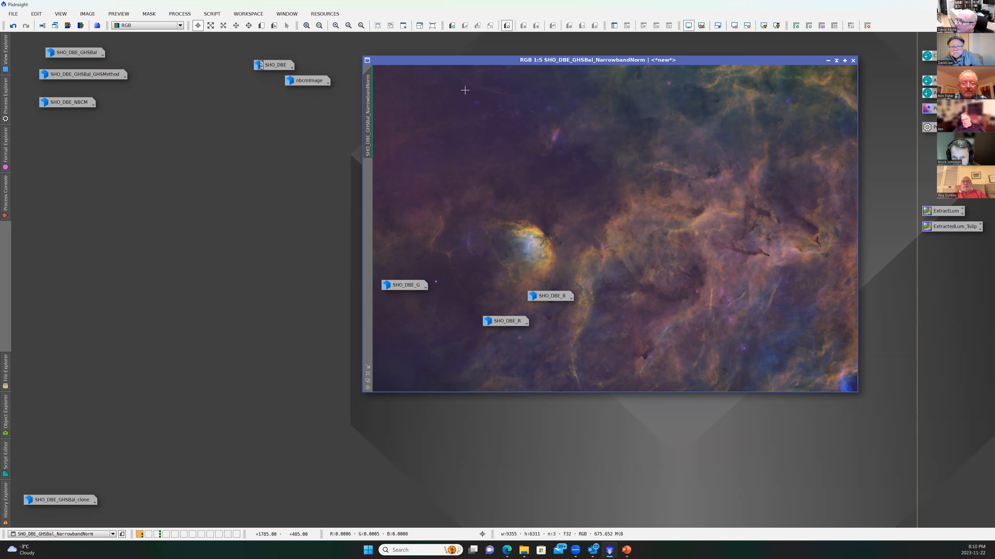
left_click_drag(464, 61, 202, 125)
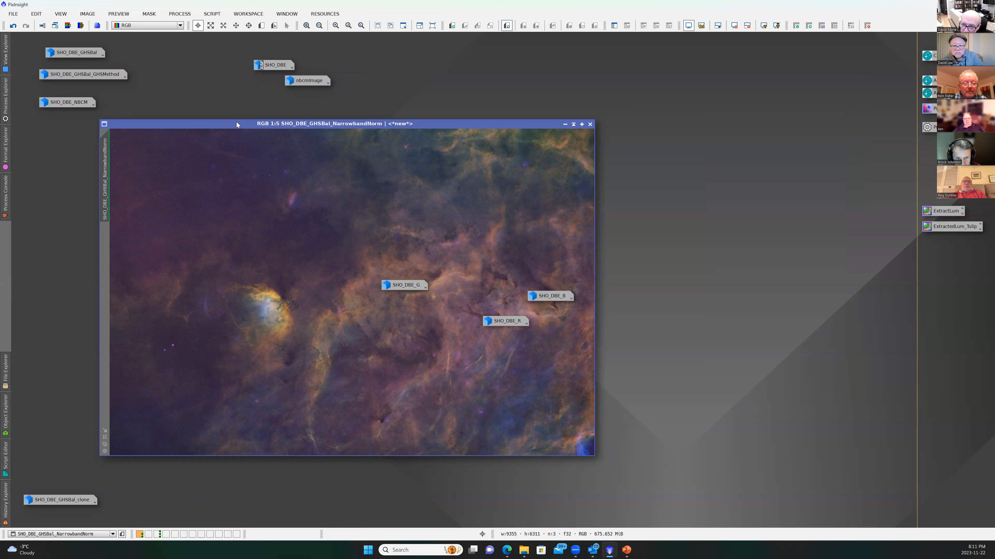
- Minimize the SHO_DBE_GHSBal_NarrowbandNorm image and restore SHO_DBE
left_click(564, 124)
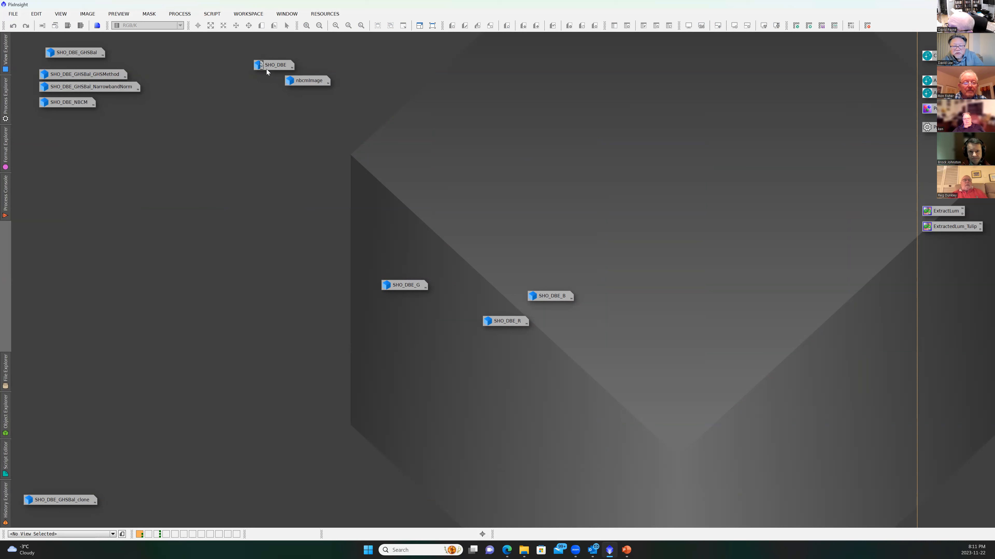
mouse_move(269, 67)
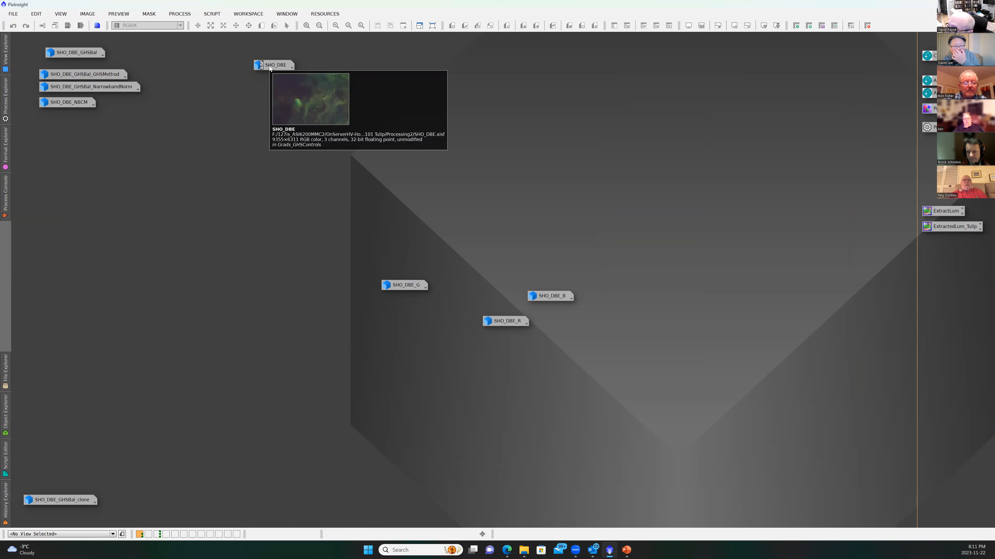
double_click(269, 66)
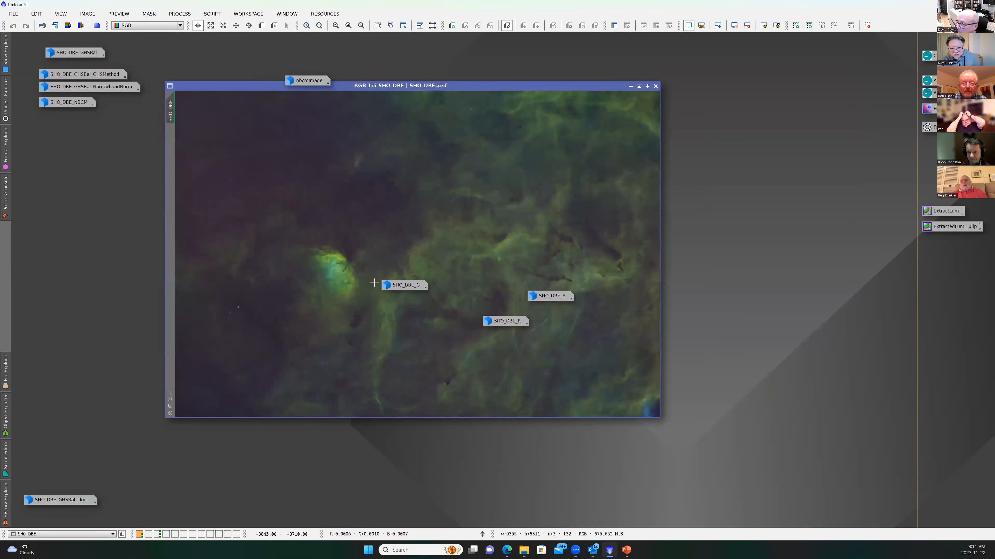
- Stack the minimized SHO_DBE_G, SHO_DBE_R and SHO_DBE_B images in a column below the minimized SHO_DBE_NBCM
left_click_drag(398, 285, 63, 146)
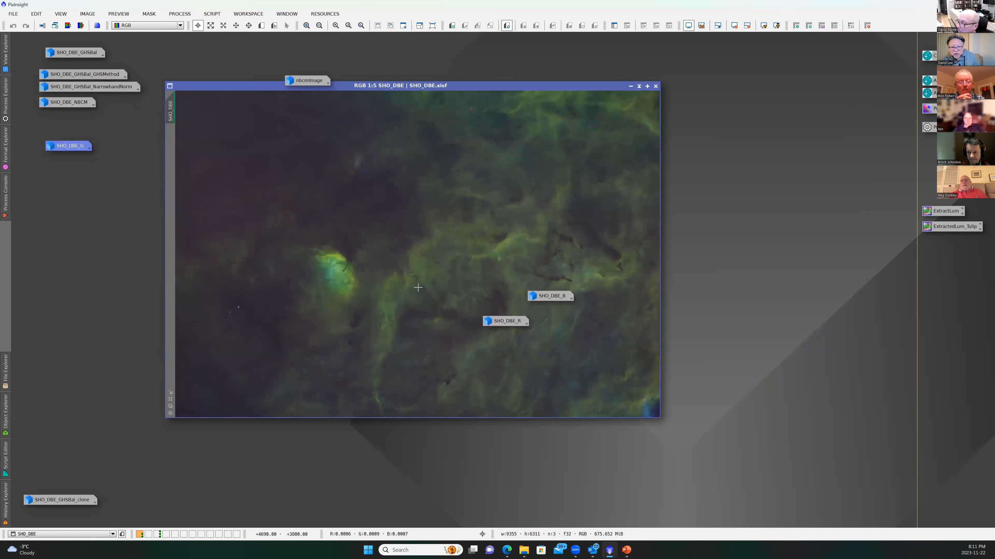
left_click_drag(518, 323, 81, 165)
left_click_drag(550, 296, 79, 181)
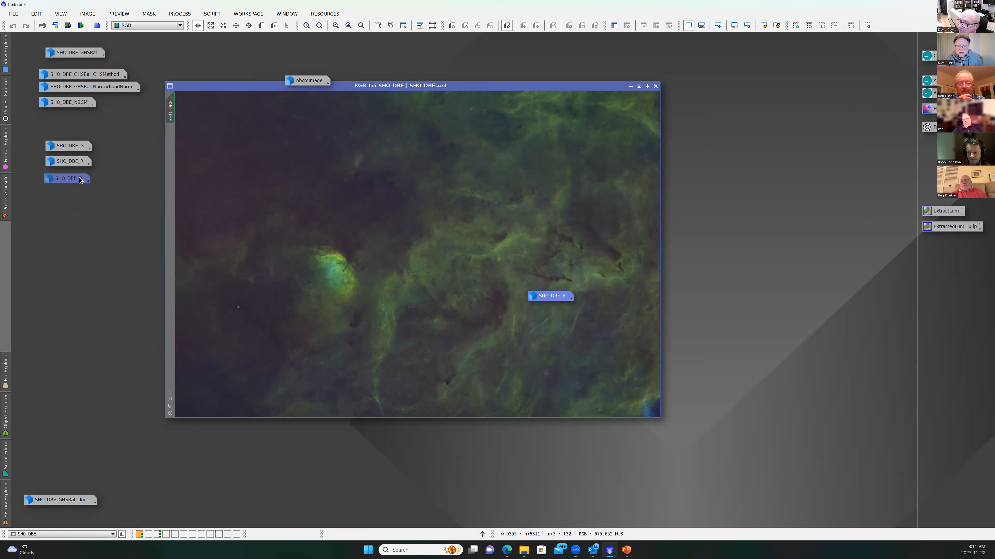
left_click_drag(80, 180, 80, 179)
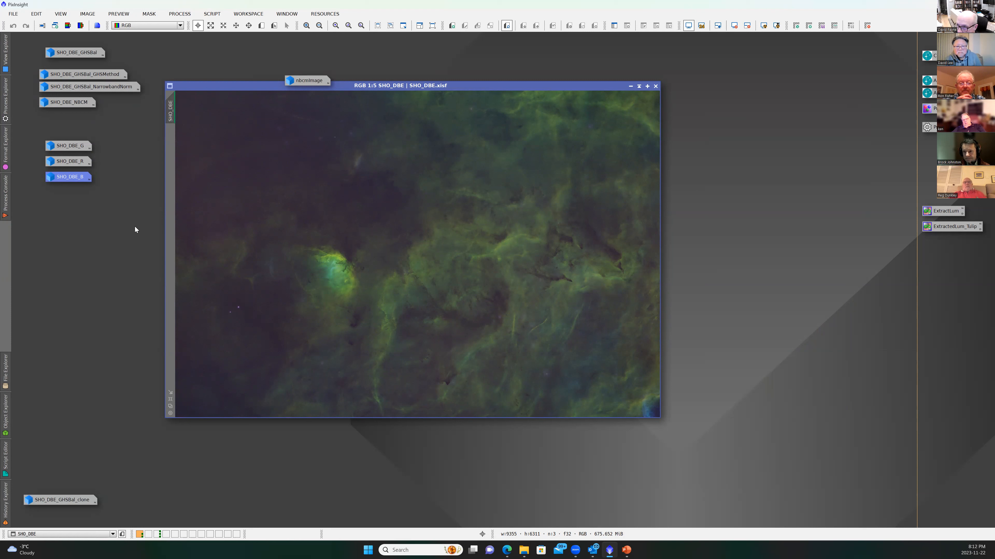
- Extract the lightness of SHO_DBE, auto-stretch its display and move the SHO_DBE_L window aside so the colour image shows beside it
mouse_move(83, 149)
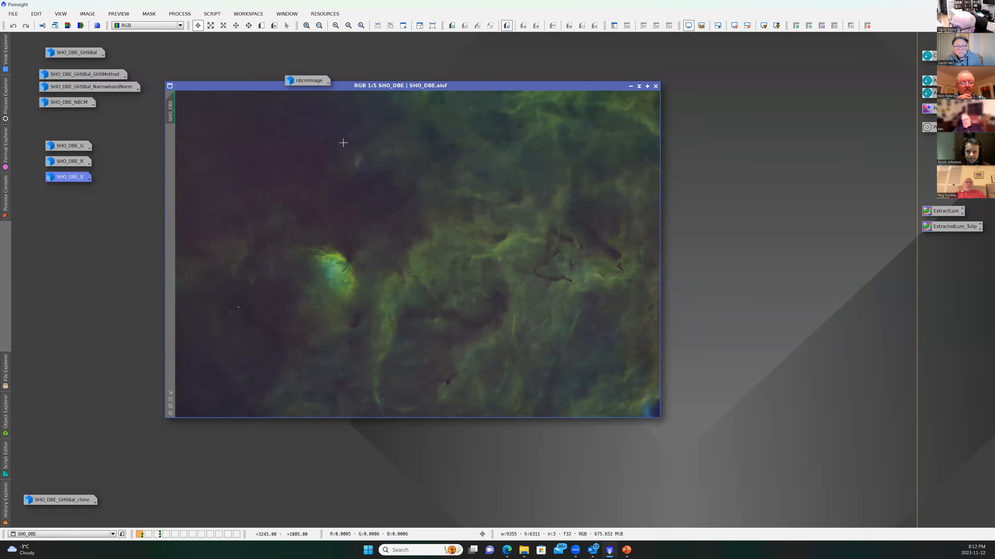
left_click(68, 26)
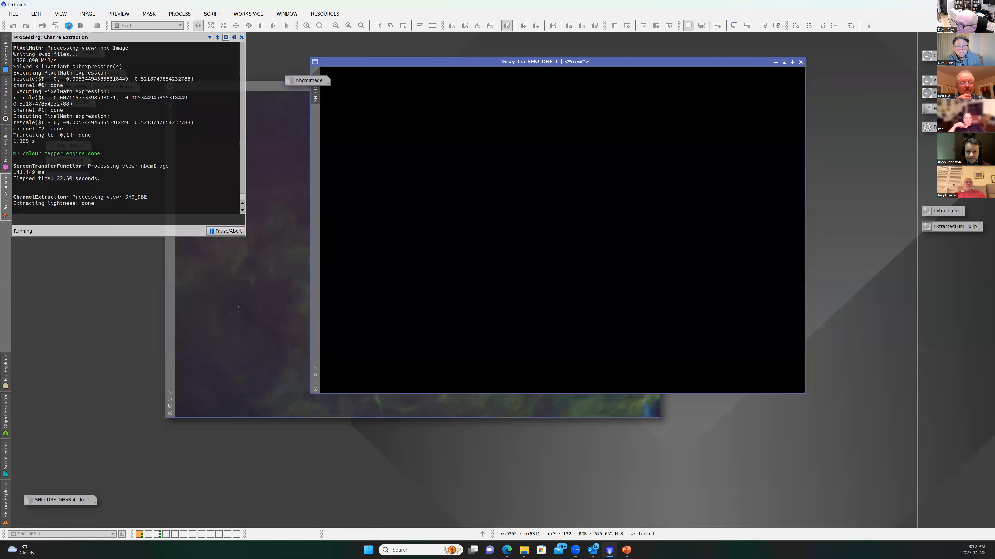
left_click_drag(361, 63, 296, 121)
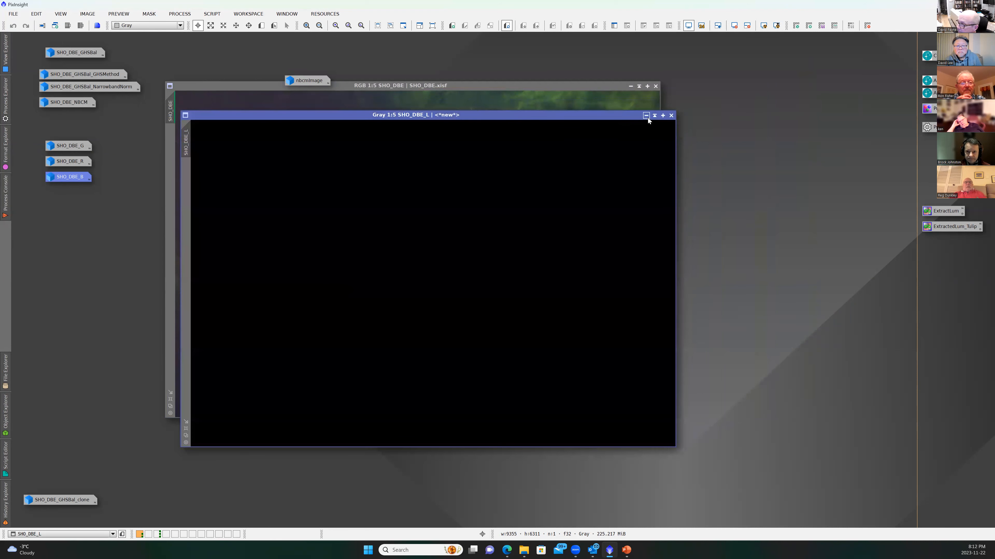
left_click(764, 26)
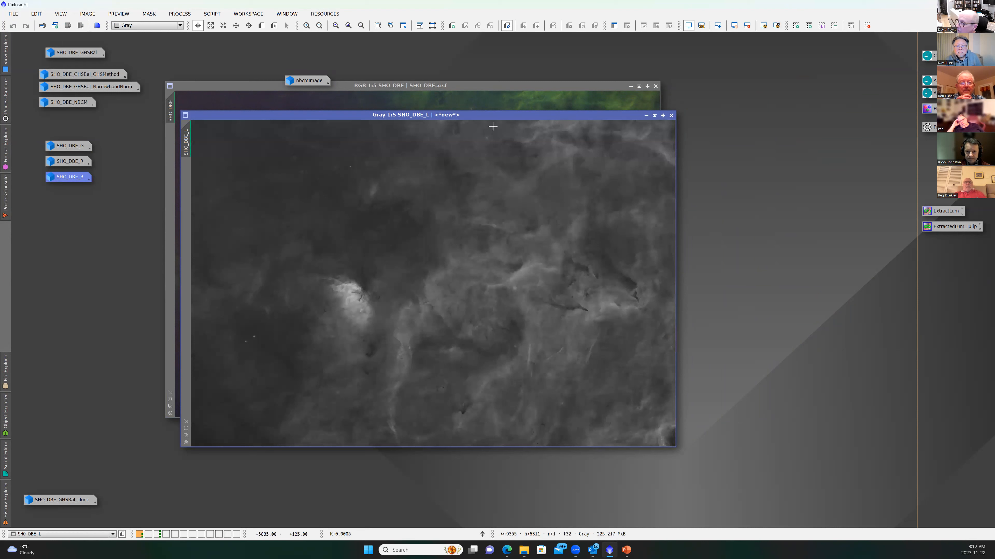
left_click_drag(491, 116, 501, 49)
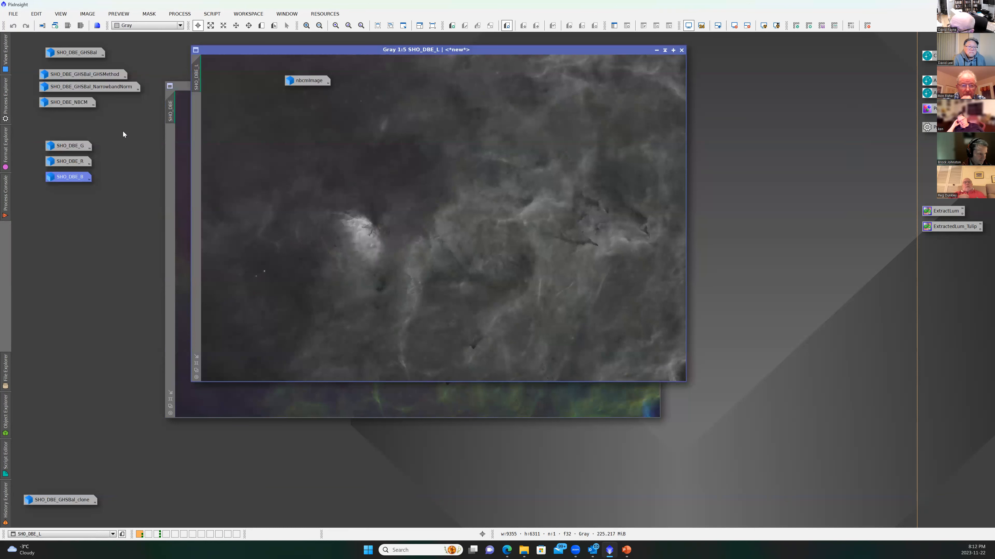
left_click_drag(314, 75, 443, 101)
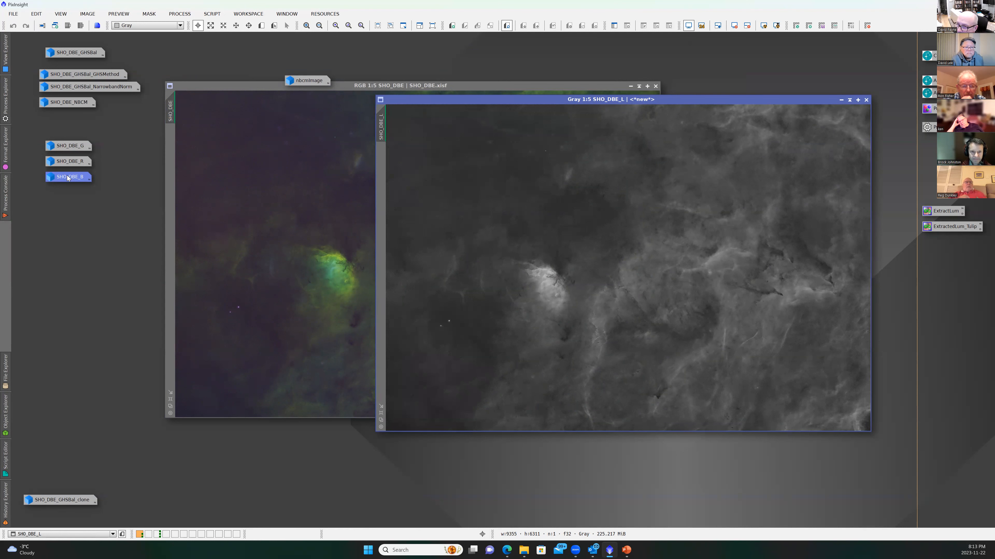
- Restore the SHO_DBE_R and SHO_DBE_G channel images and alternate between them to compare their detail
mouse_move(73, 143)
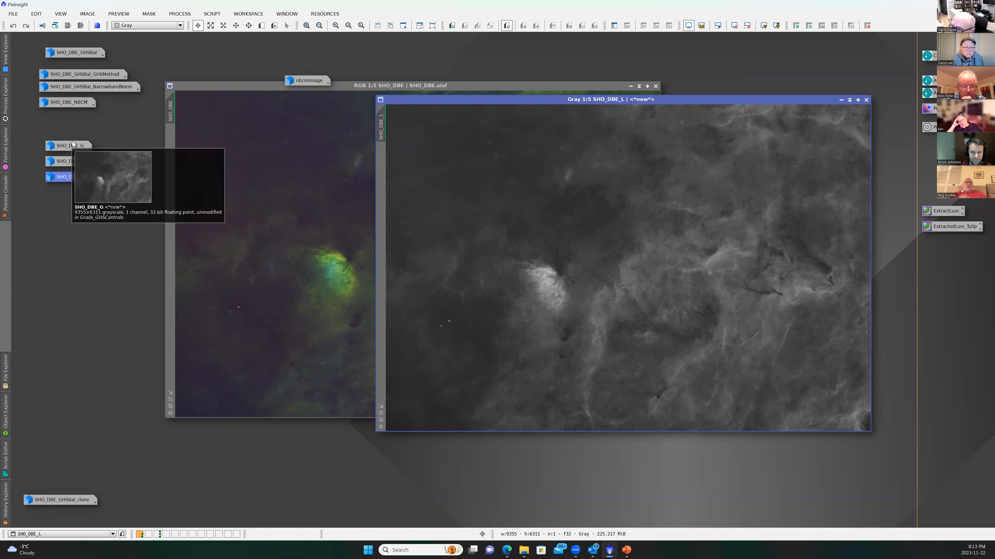
left_click(66, 162)
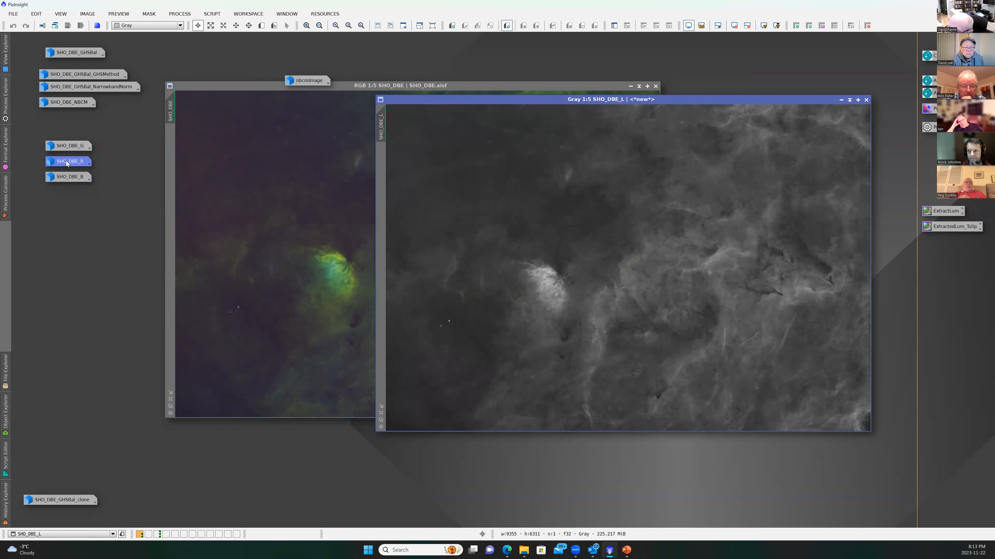
double_click(67, 161)
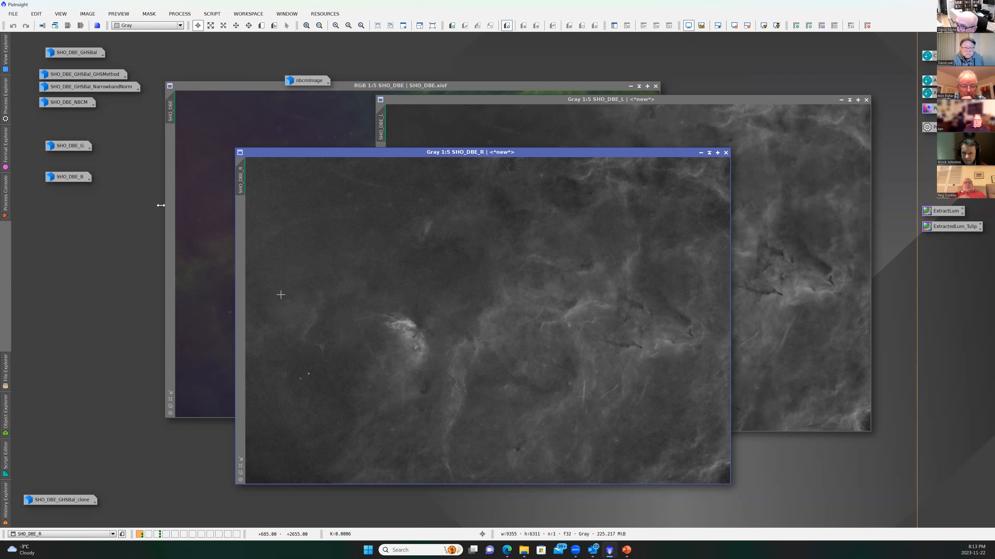
mouse_move(78, 145)
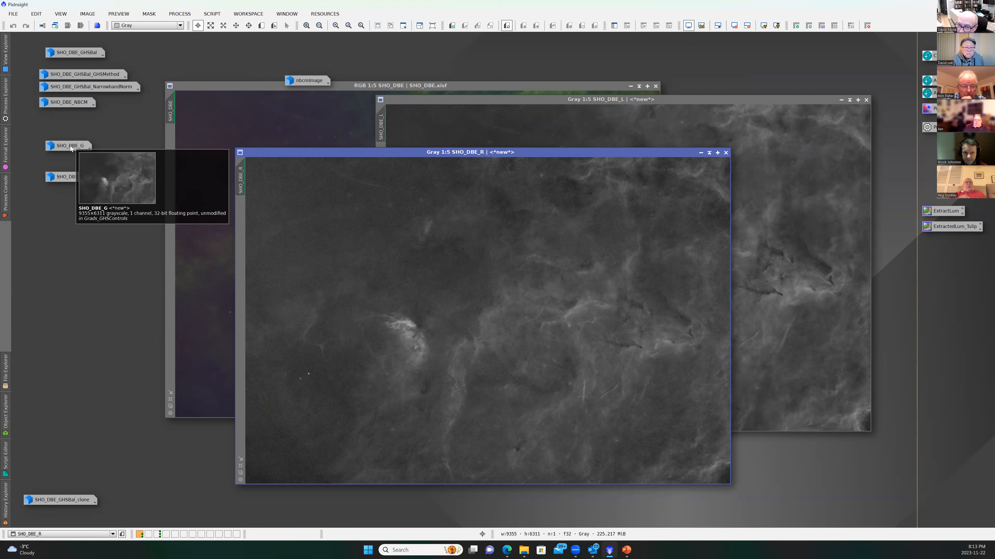
double_click(71, 145)
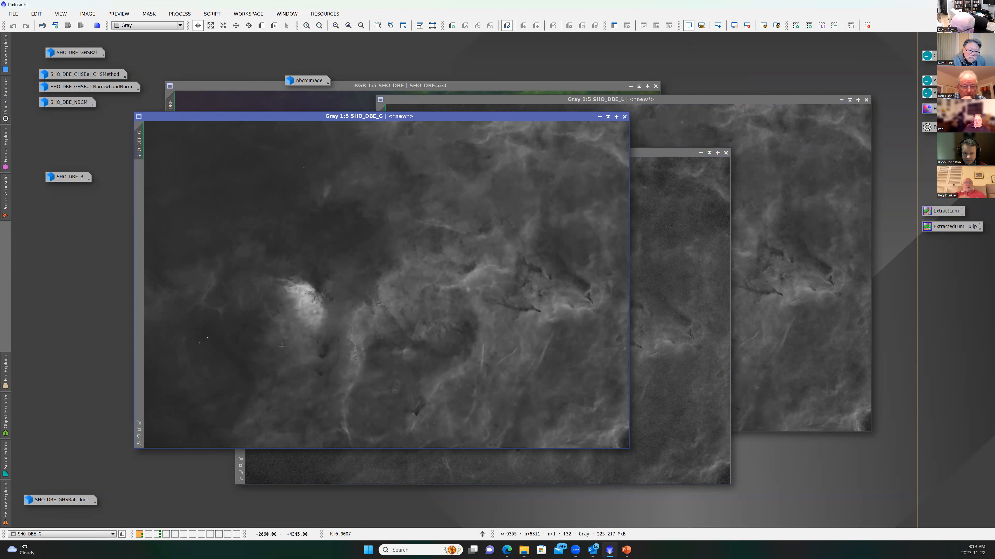
left_click(334, 470)
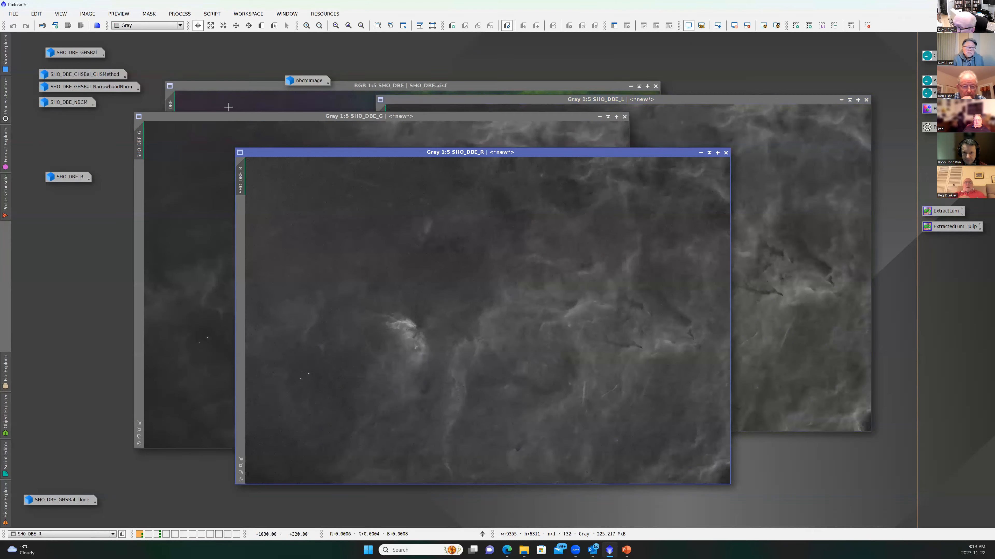
left_click(226, 117)
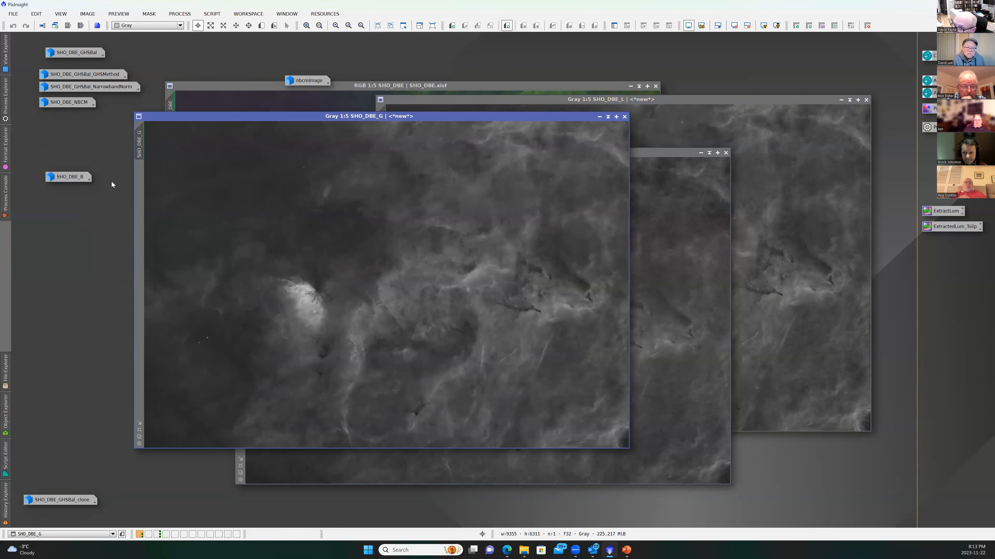
- Restore the SHO_DBE_B channel image, move it clear of SHO_DBE_R and bring SHO_DBE_R to the front
double_click(74, 176)
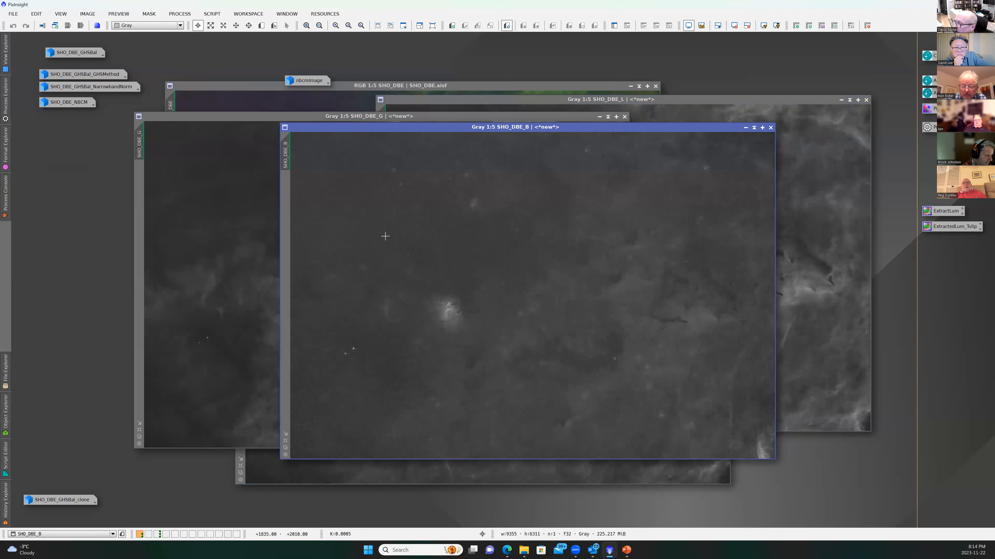
left_click_drag(371, 128, 169, 133)
left_click(687, 277)
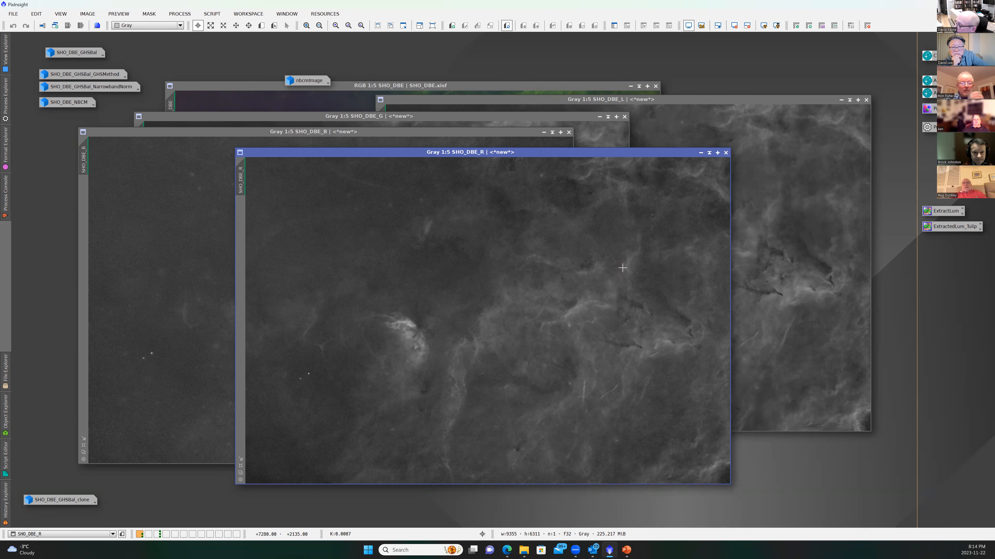
- Review the saved ExtractLum PixelMath expression, try applying it to SHO_DBE_R, and close PixelMath
double_click(946, 212)
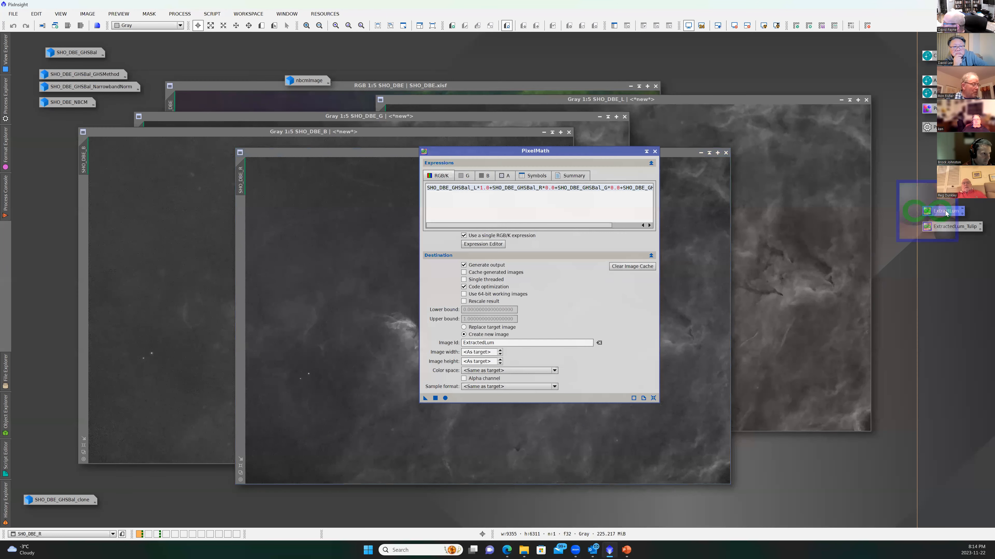
left_click_drag(547, 152, 335, 123)
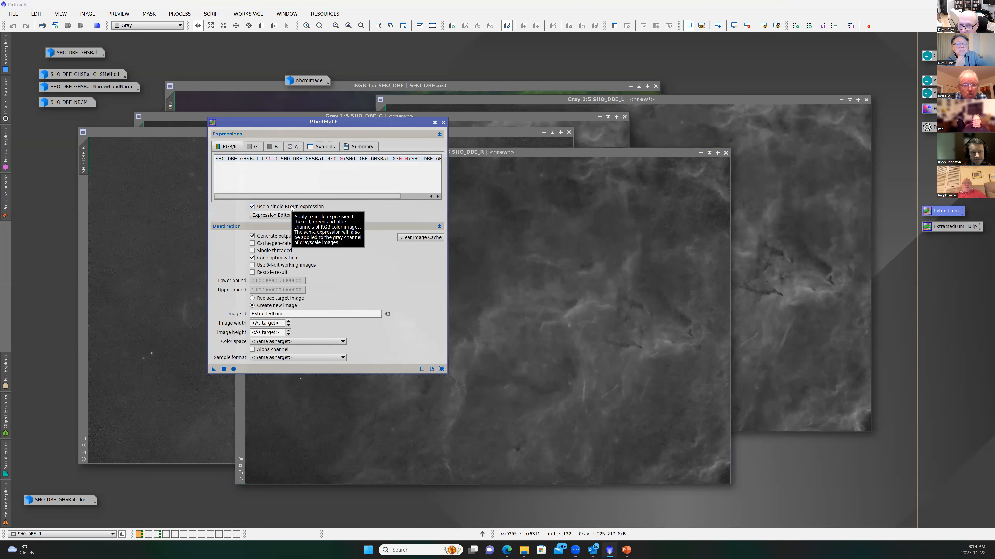
scroll(421, 156, "down", 2)
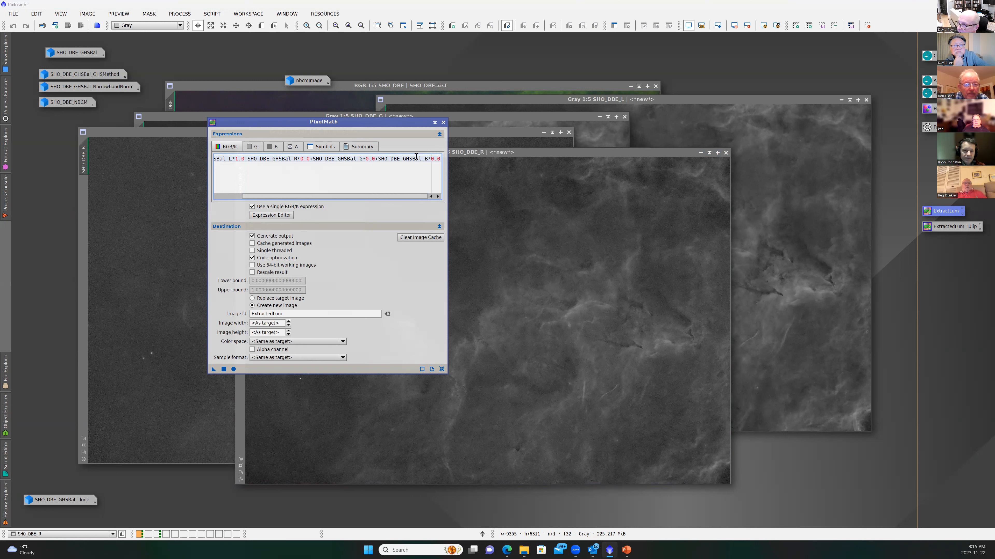
scroll(296, 195, "up", 2)
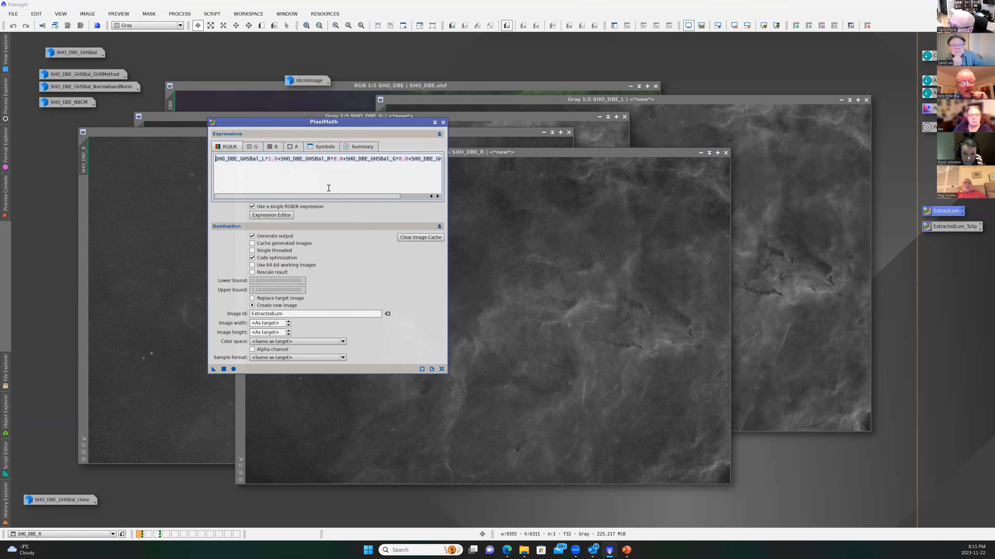
left_click_drag(329, 194, 397, 197)
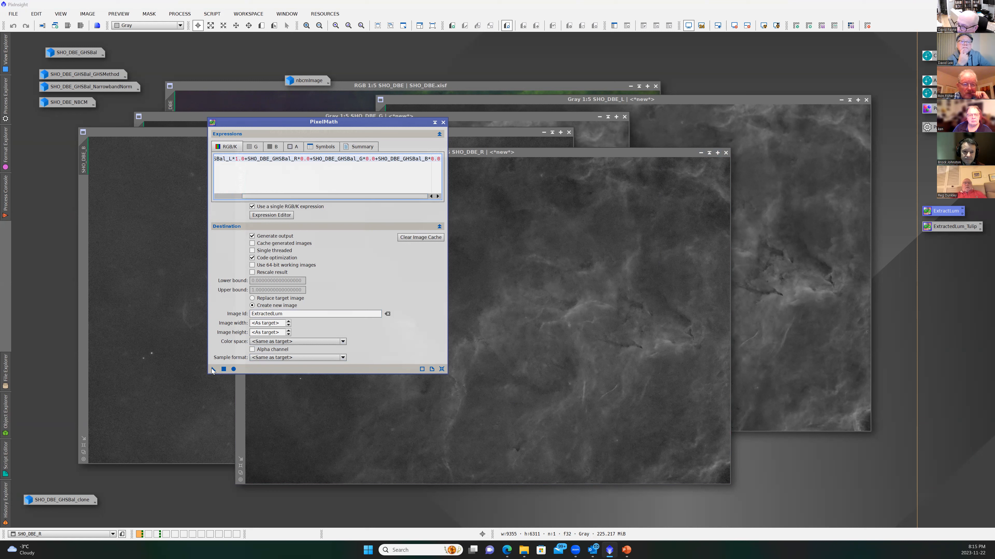
left_click_drag(213, 370, 535, 255)
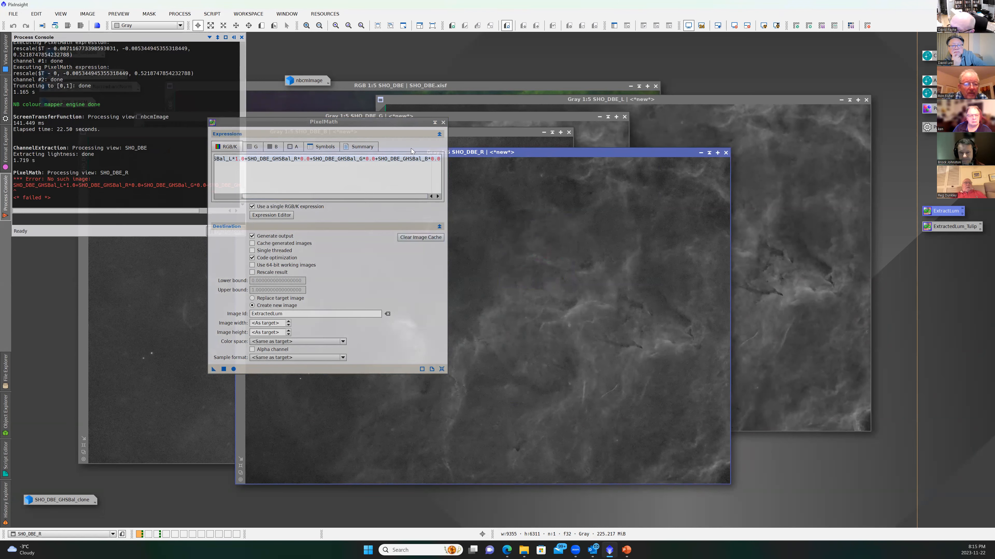
left_click(443, 123)
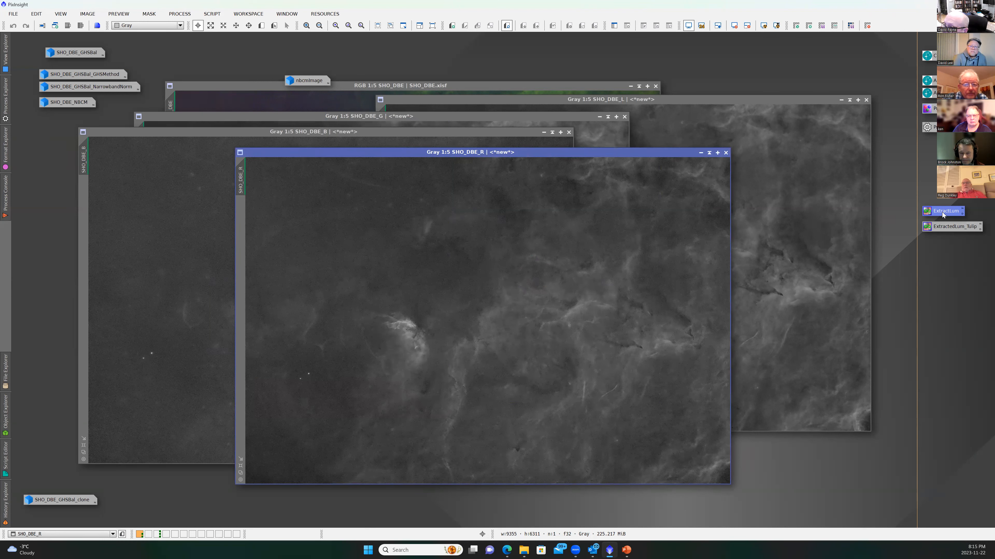
- Restore SHO_DBE_GHSBal and extract its R, G and B channels and its lightness as separate images
double_click(82, 52)
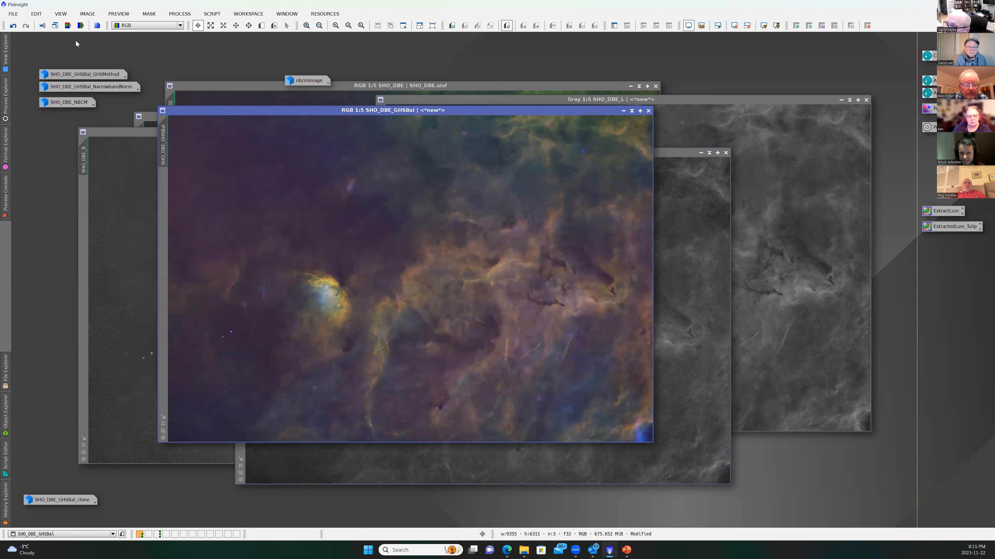
left_click(80, 25)
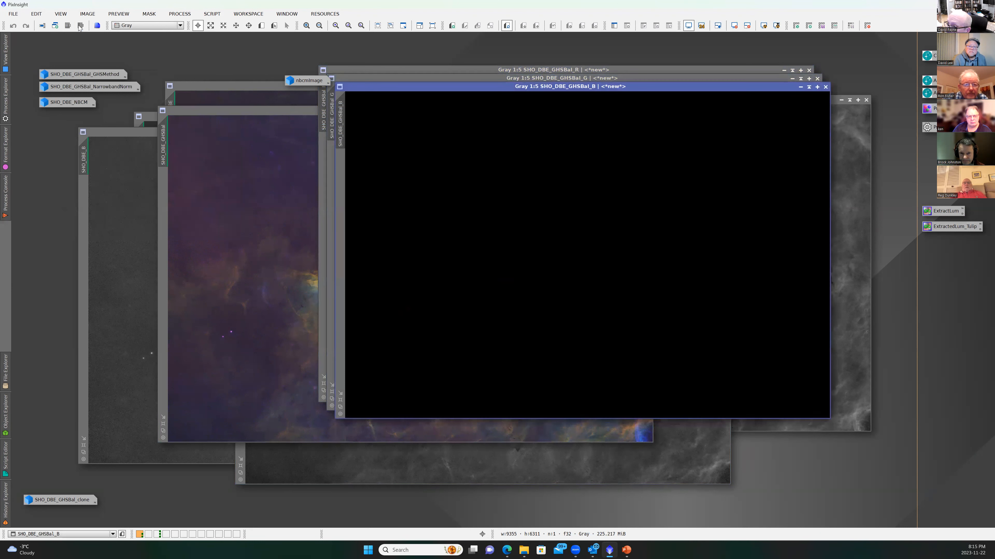
left_click(234, 111)
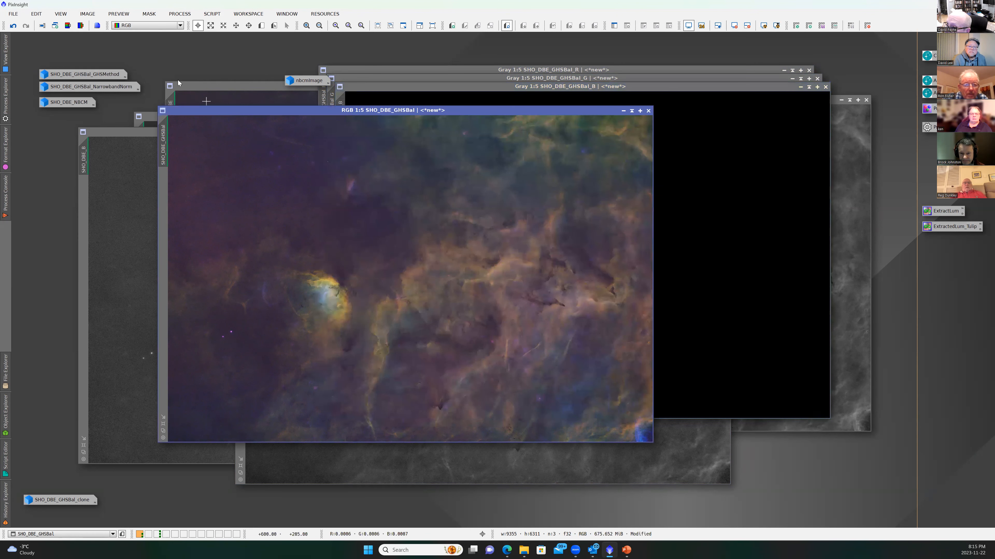
left_click(68, 25)
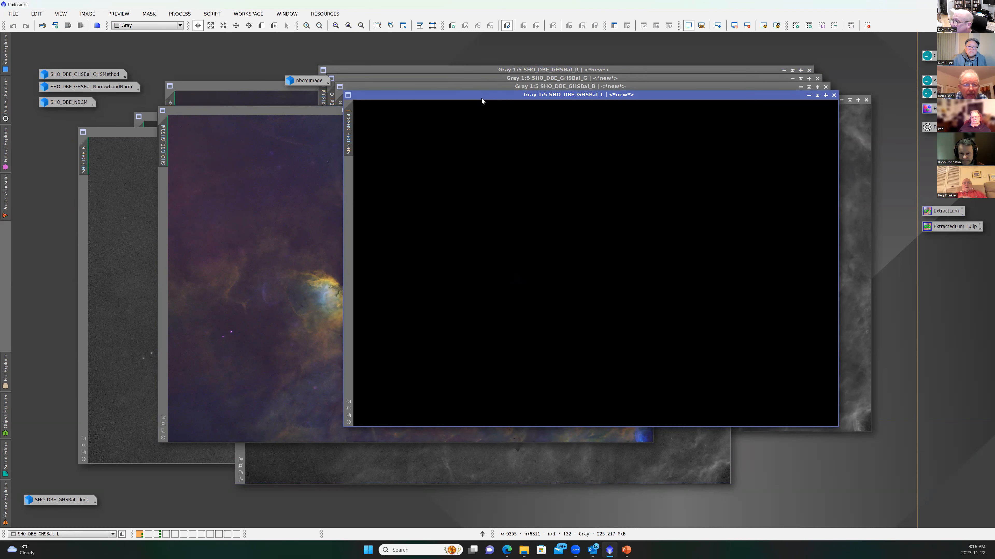
- Reopen the saved ExtractLum PixelMath process, auto-stretch the display of SHO_DBE_GHSBal_L and move the PixelMath window clear of it
double_click(944, 213)
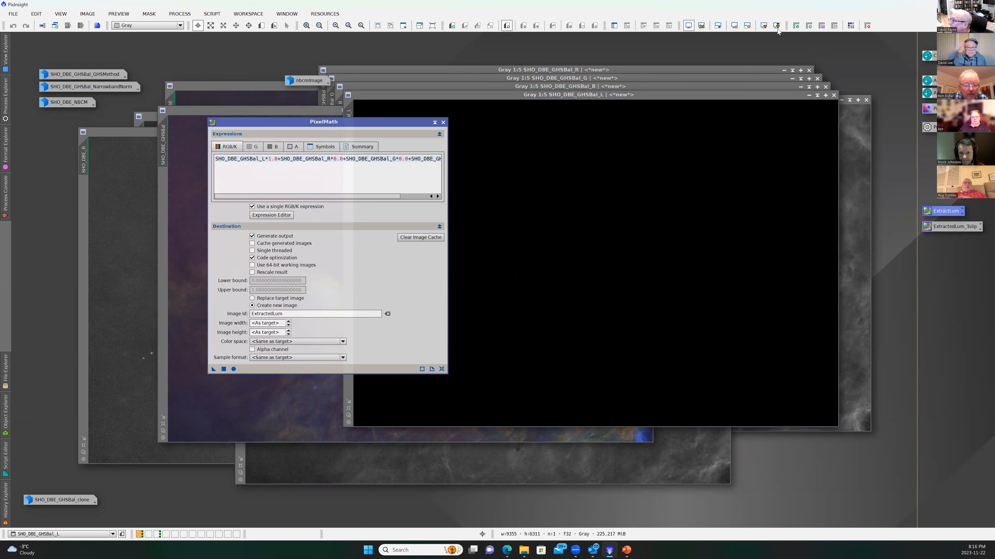
left_click(764, 26)
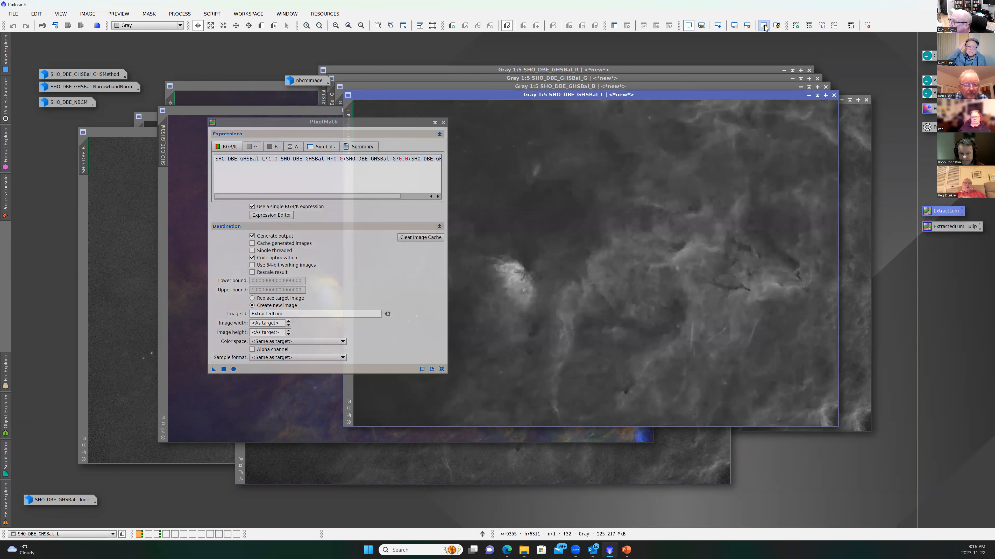
left_click_drag(346, 122, 237, 122)
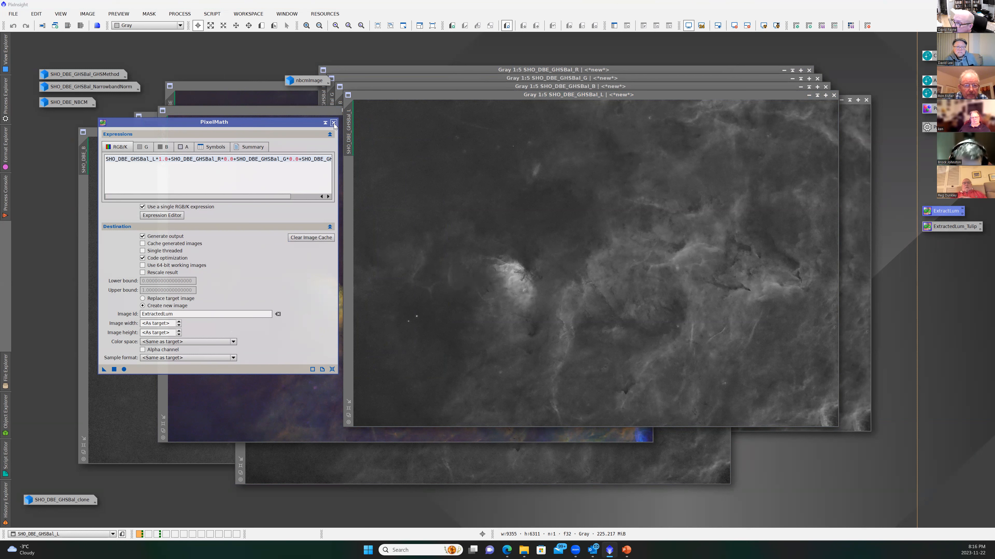
- Apply the ExtractLum PixelMath expression to SHO_DBE_GHSBal_L to generate a new luminance image, and close PixelMath
left_click_drag(104, 368, 467, 321)
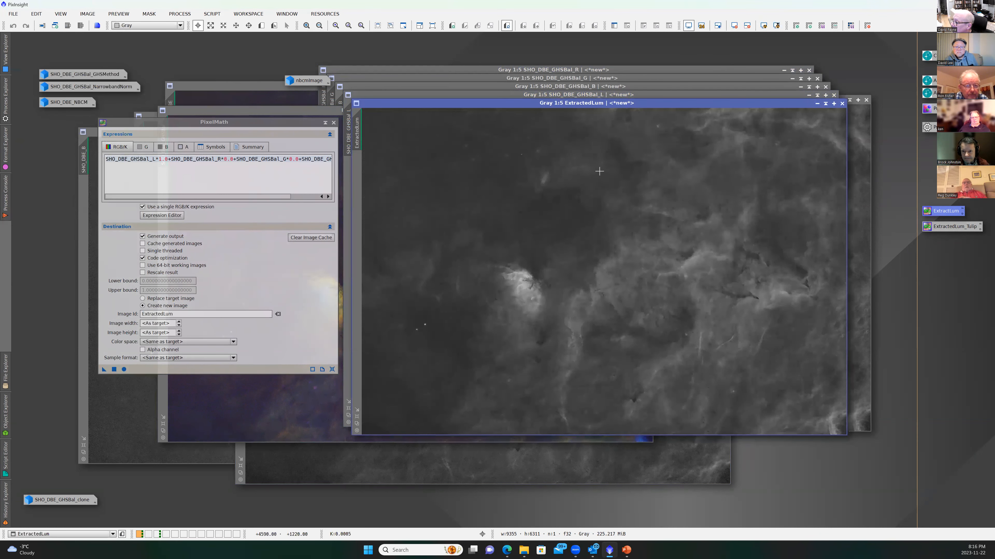
left_click(333, 122)
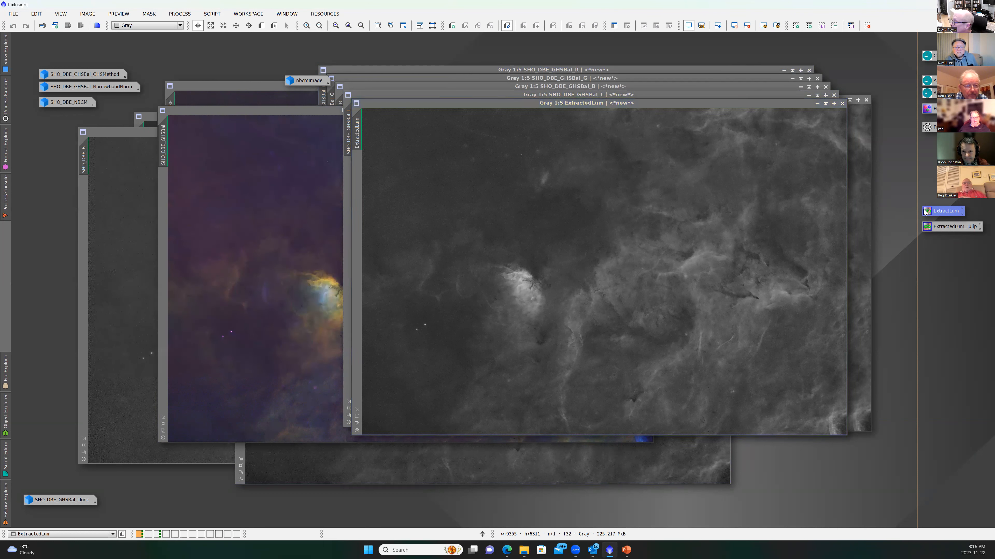
- Open the saved ExtractedLum_Tulip PixelMath process, set the SHO_DBE_GHSBal_R weight to 0.0, and apply it to the ExtractedLum image
double_click(936, 224)
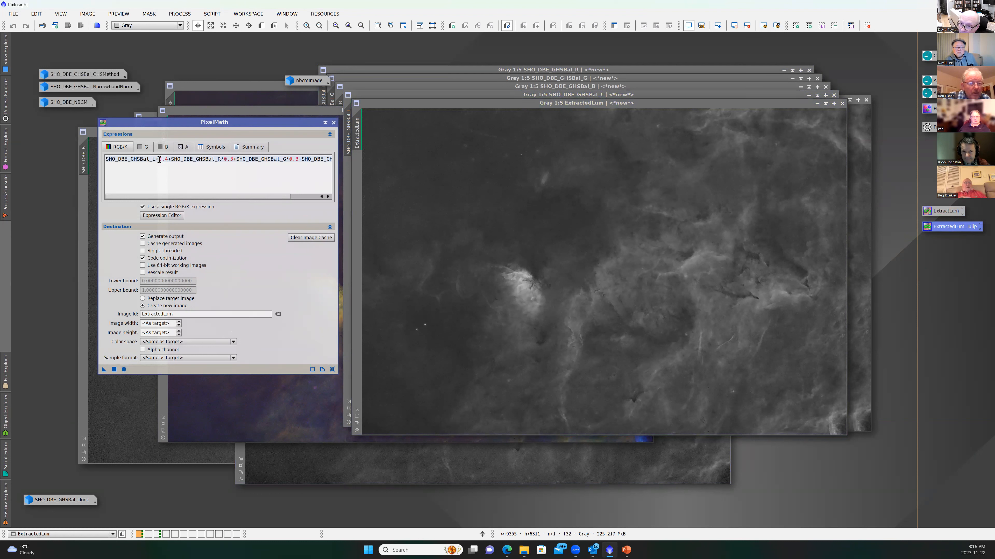
left_click(230, 159)
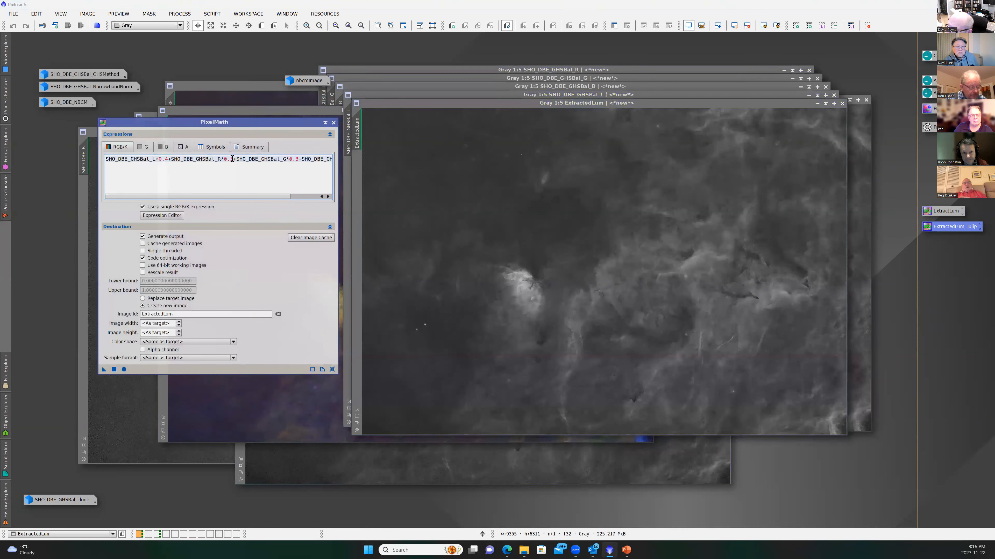
type("0")
left_click_drag(223, 198, 263, 199)
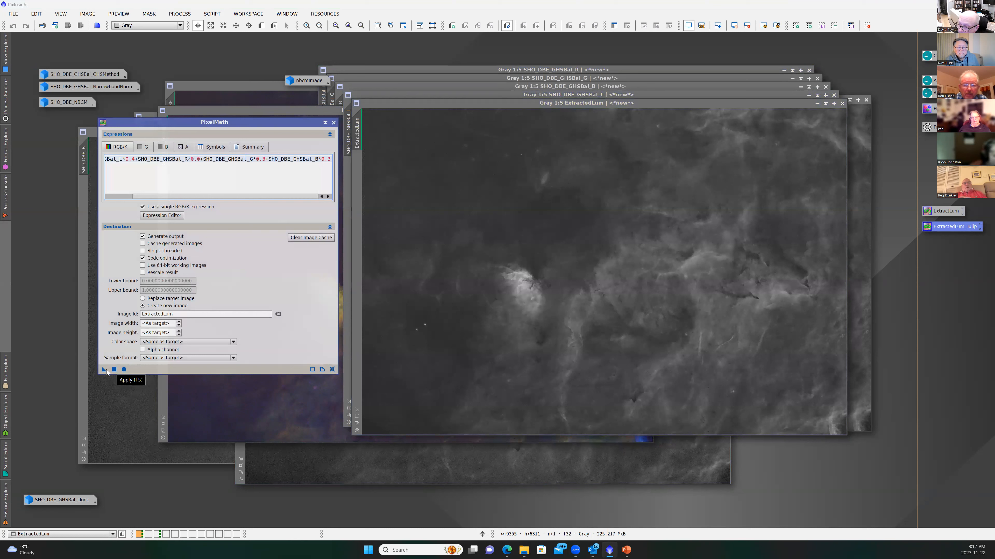
left_click_drag(104, 370, 574, 319)
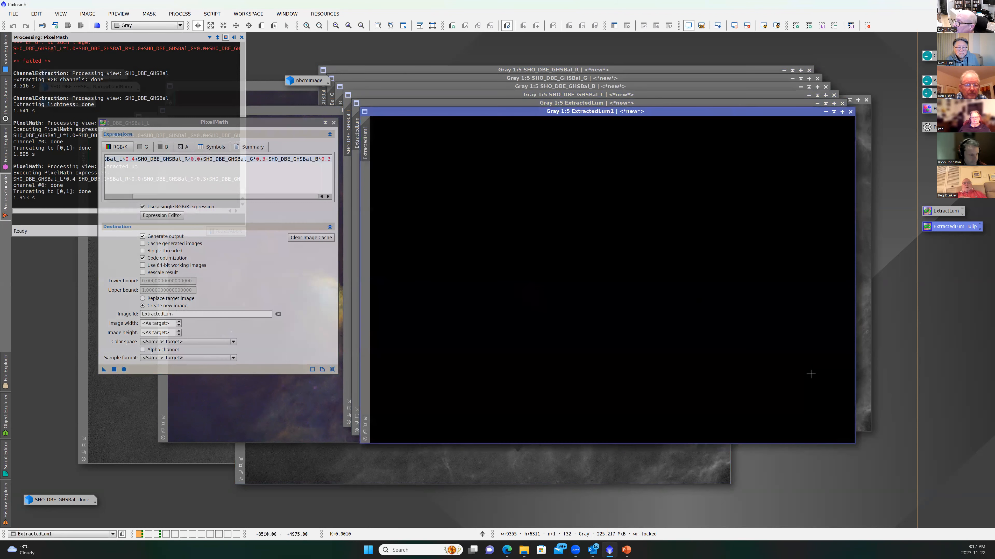
- Auto-stretch the display of ExtractedLum1 and move its window aside to compare it with ExtractedLum
left_click_drag(501, 112, 517, 117)
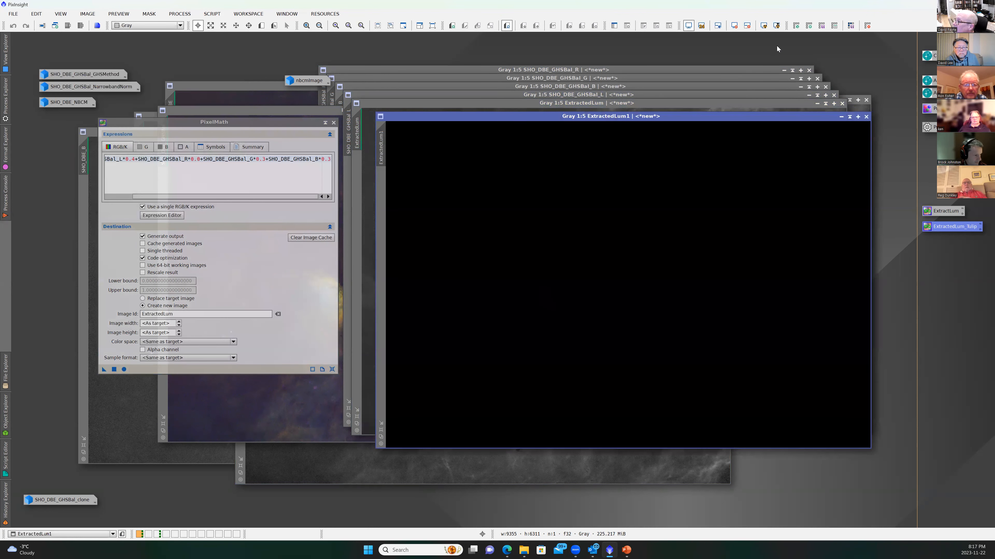
left_click(768, 27)
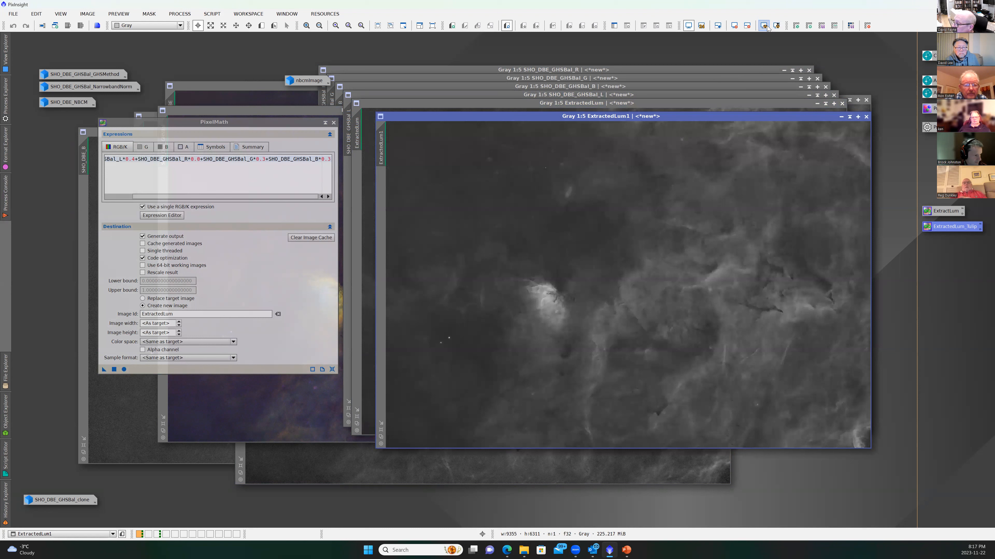
left_click_drag(658, 116, 785, 111)
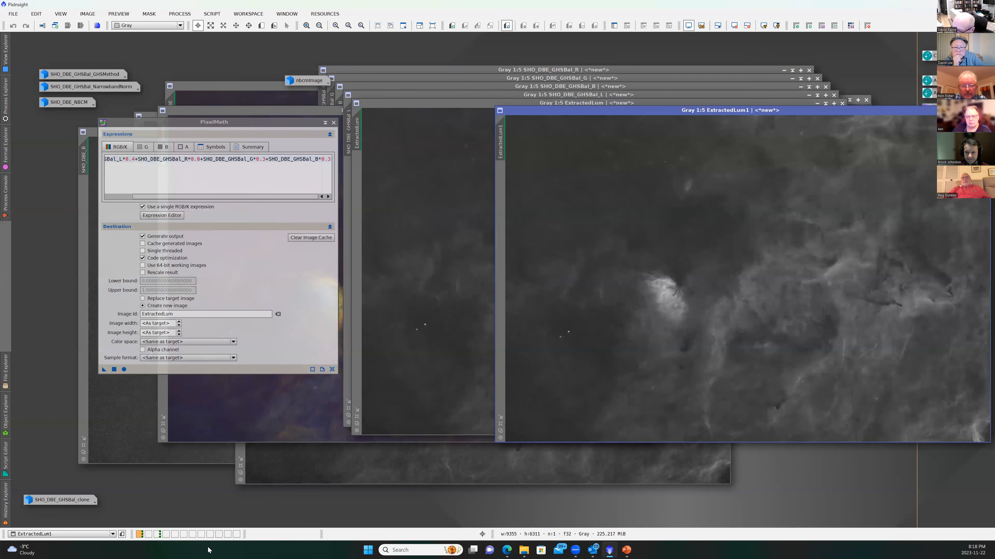
- Switch to the third workspace, restore Mosaic_Cropped to view it, and minimize it again
left_click(157, 535)
left_click(157, 535)
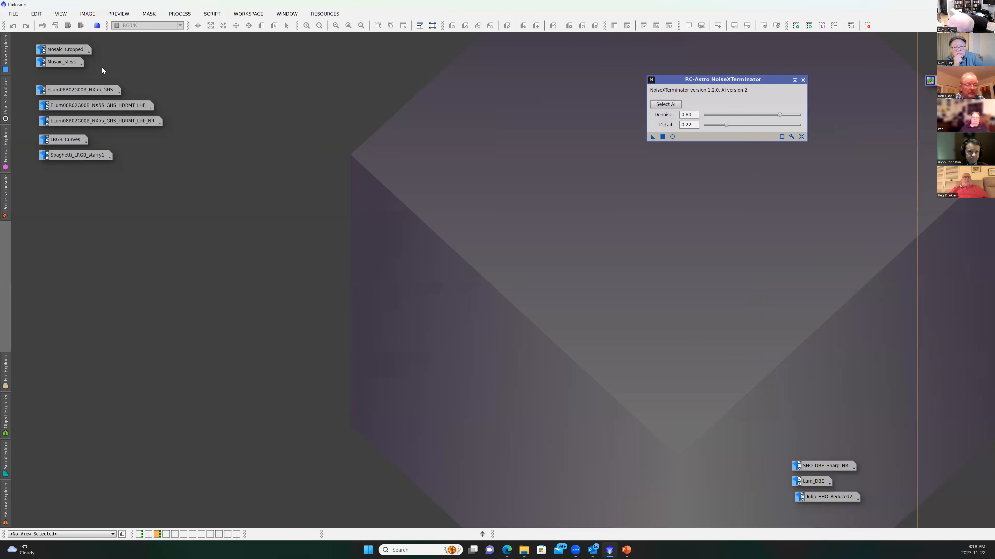
double_click(79, 49)
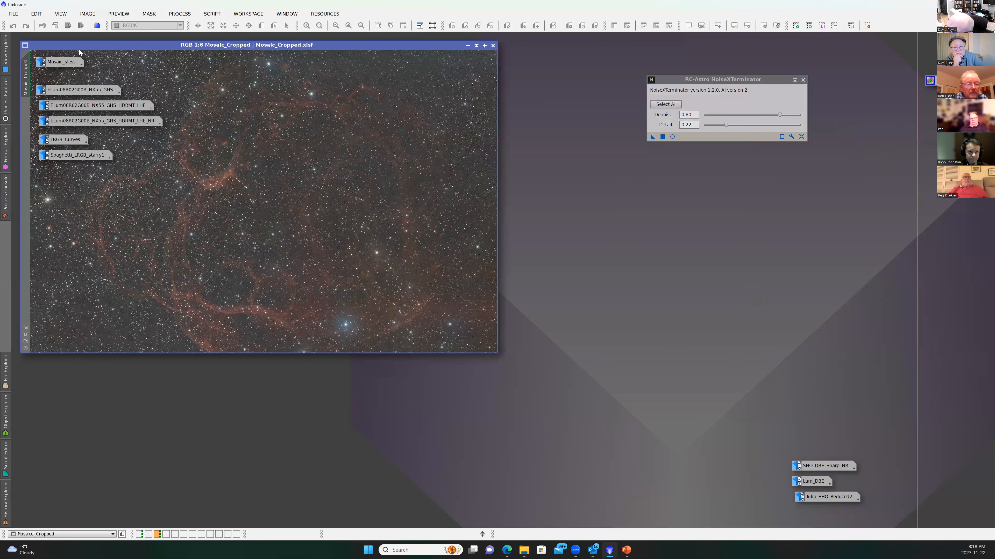
left_click_drag(240, 47, 383, 163)
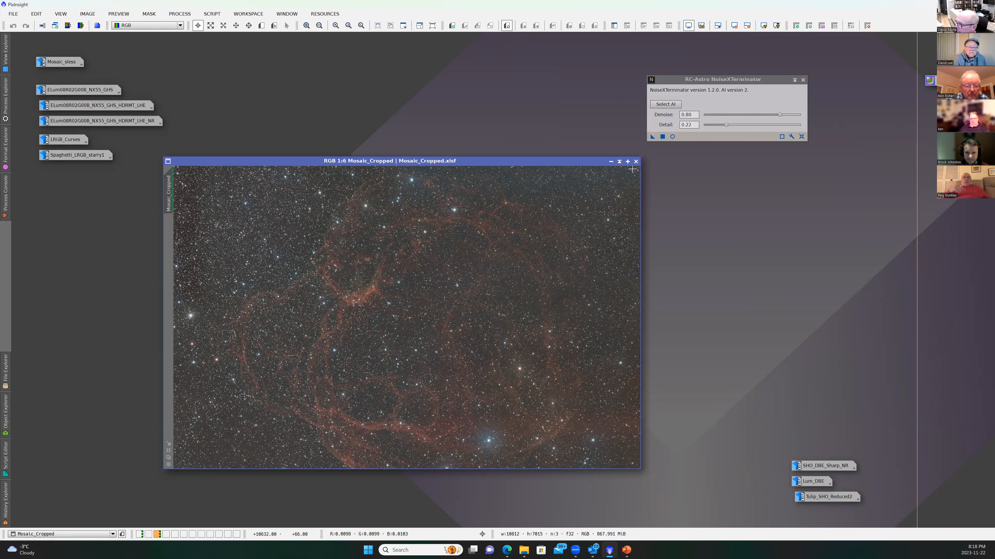
left_click(610, 161)
- Restore the starless image Mosaic_sless, move it clear of the image icons, and extract its R, G and B channels
double_click(72, 61)
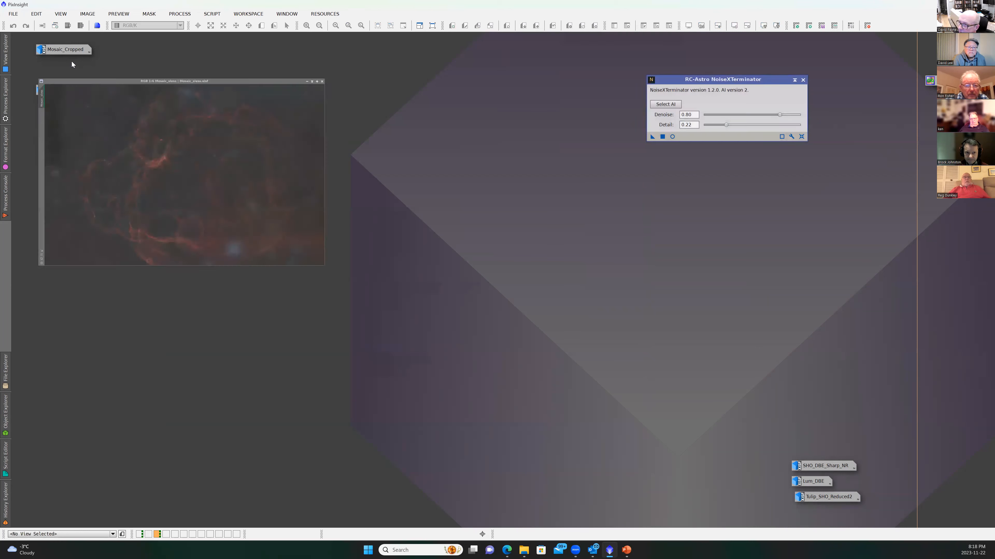
left_click_drag(350, 97, 489, 121)
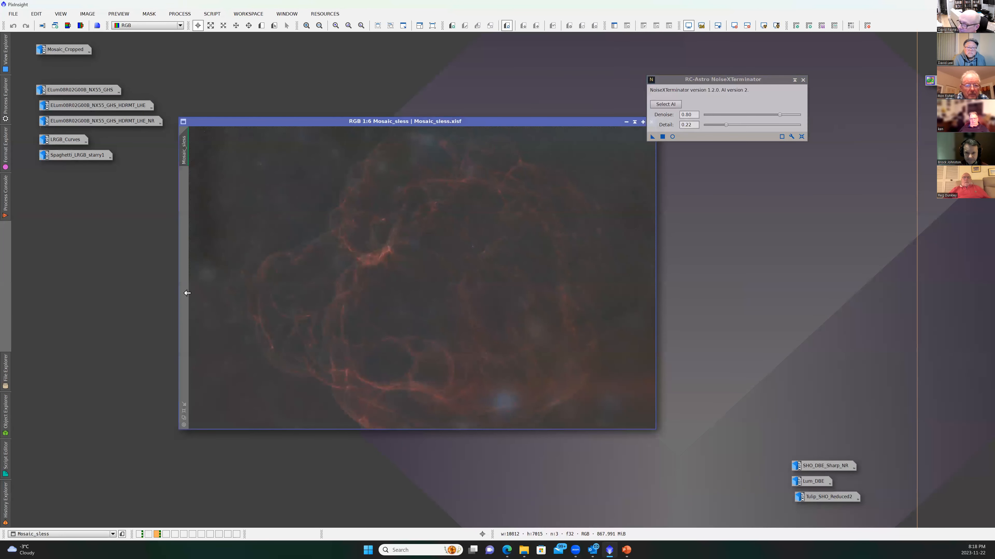
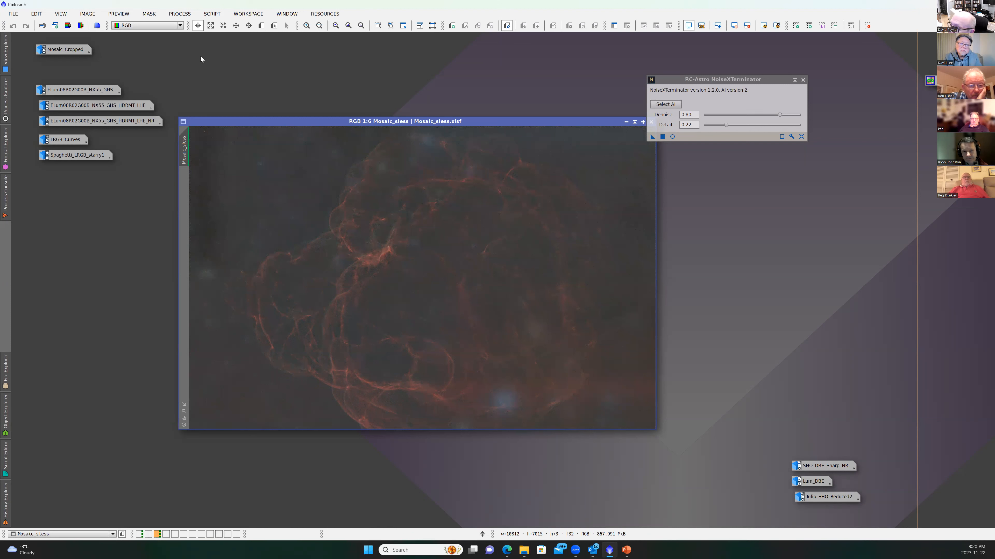
left_click(80, 26)
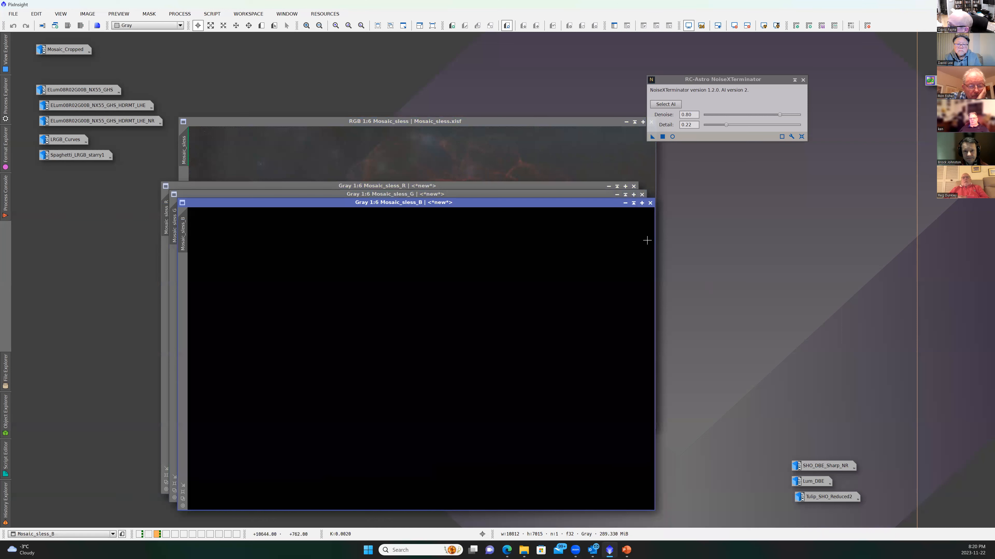
- Auto-stretch the display of Mosaic_sless_B and move its window clear of the other channel images
left_click(763, 25)
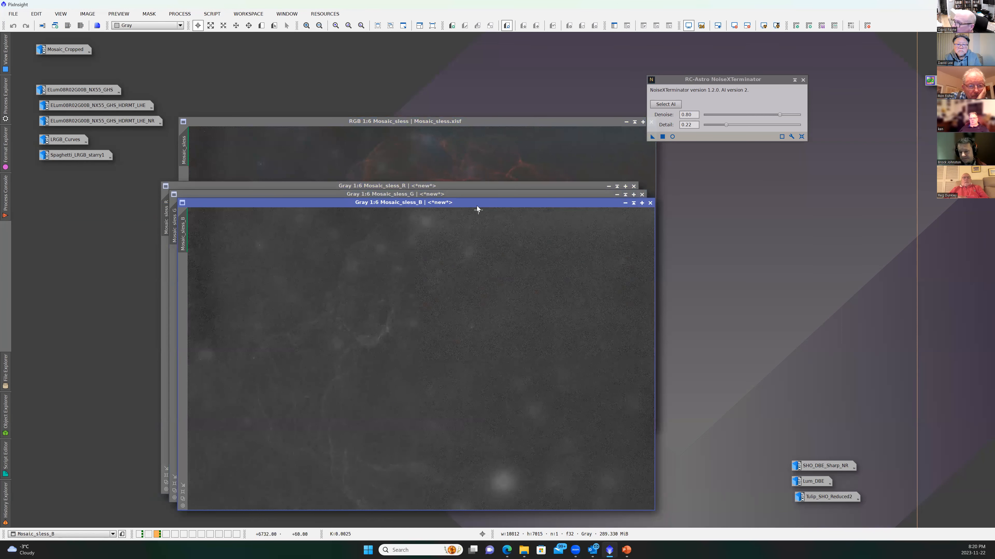
left_click_drag(468, 200, 429, 102)
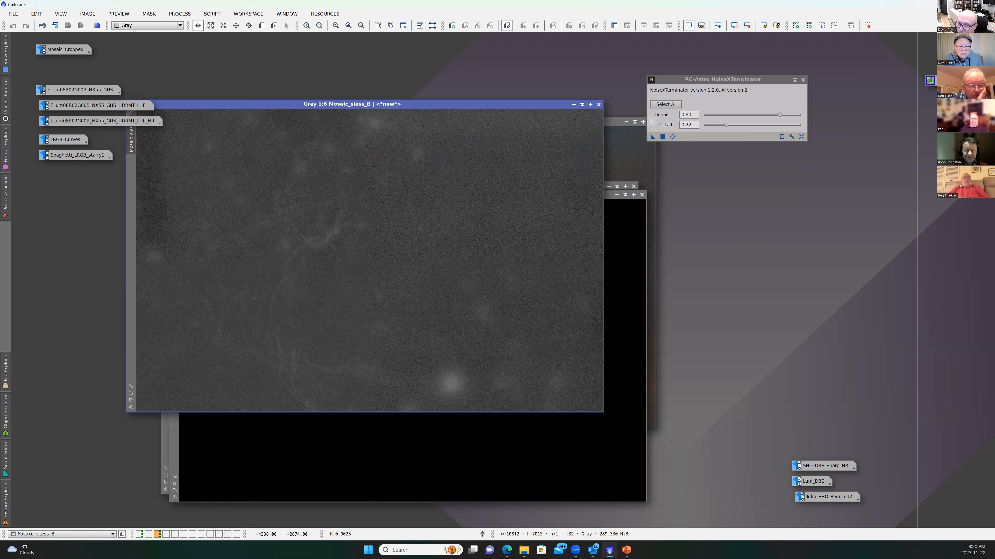
left_click_drag(408, 106, 682, 167)
- Arrange the Mosaic_sless_G and Mosaic_sless_B windows for comparison and auto-stretch the display of Mosaic_sless_G
left_click(283, 195)
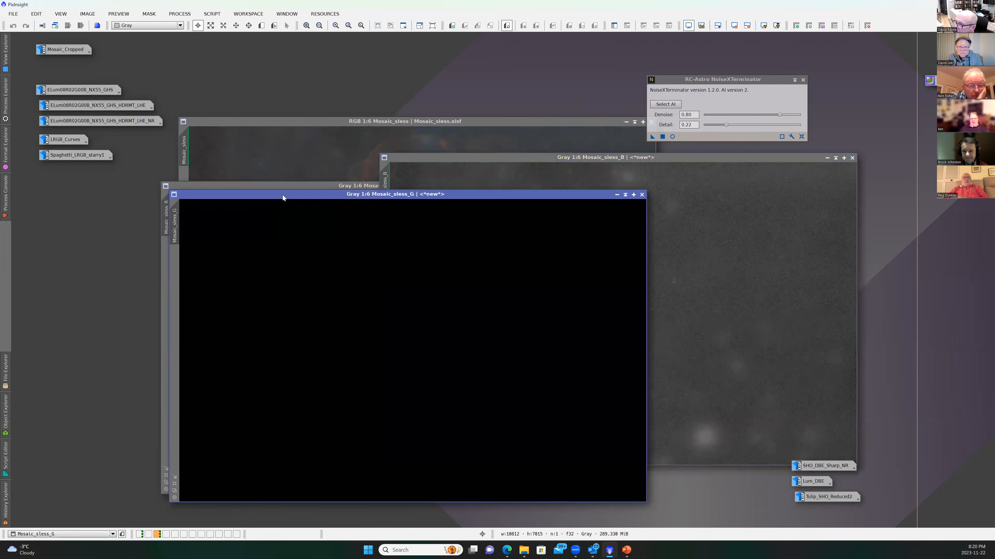
left_click_drag(282, 195, 293, 178)
left_click_drag(465, 159, 390, 158)
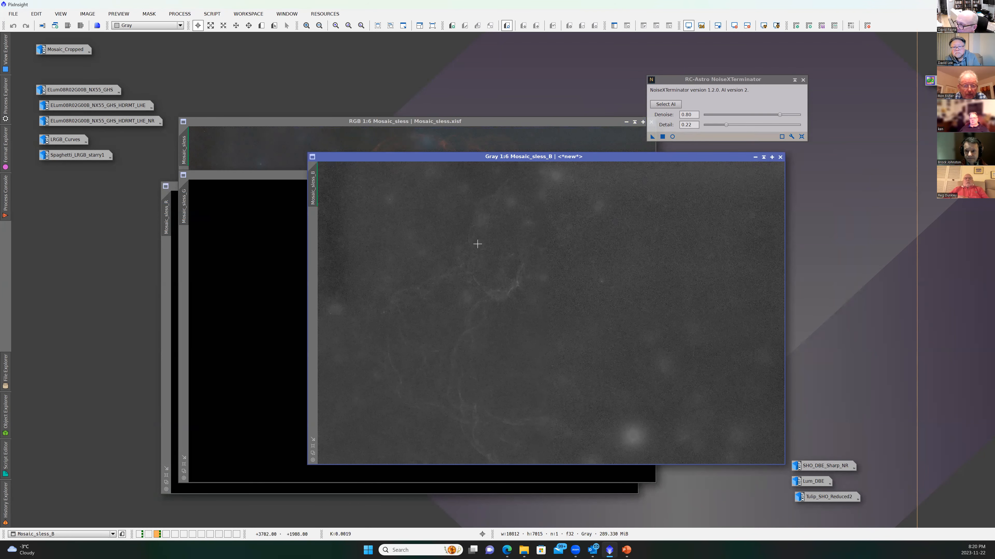
left_click(230, 175)
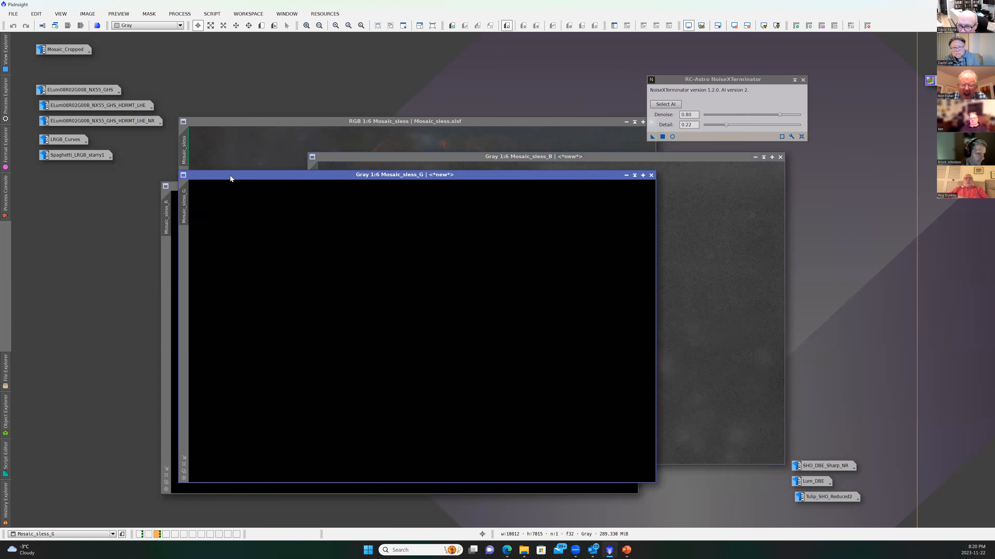
left_click_drag(230, 175, 254, 175)
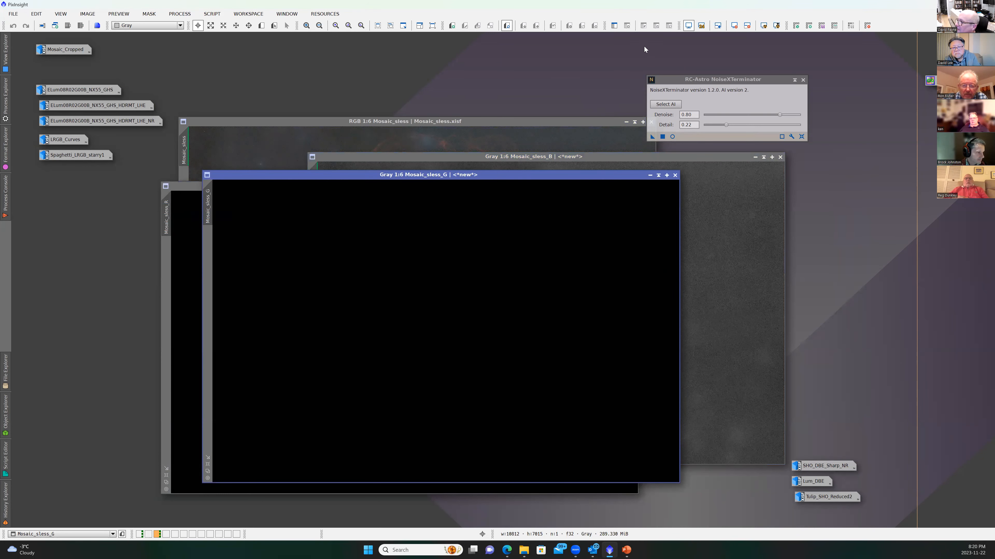
left_click(775, 25)
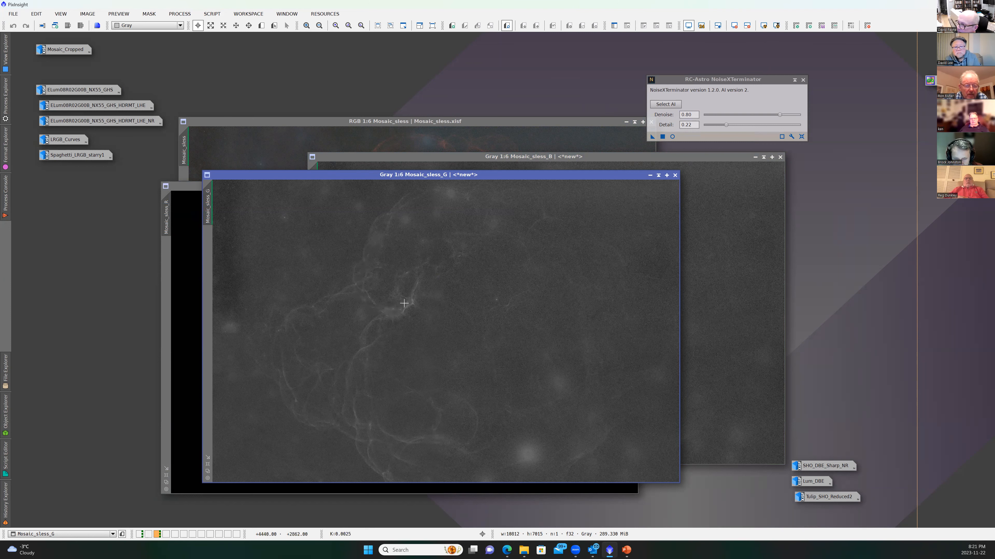
- Check the blue channel again, bring Mosaic_sless_R to the front and auto-stretch its display
left_click(483, 157)
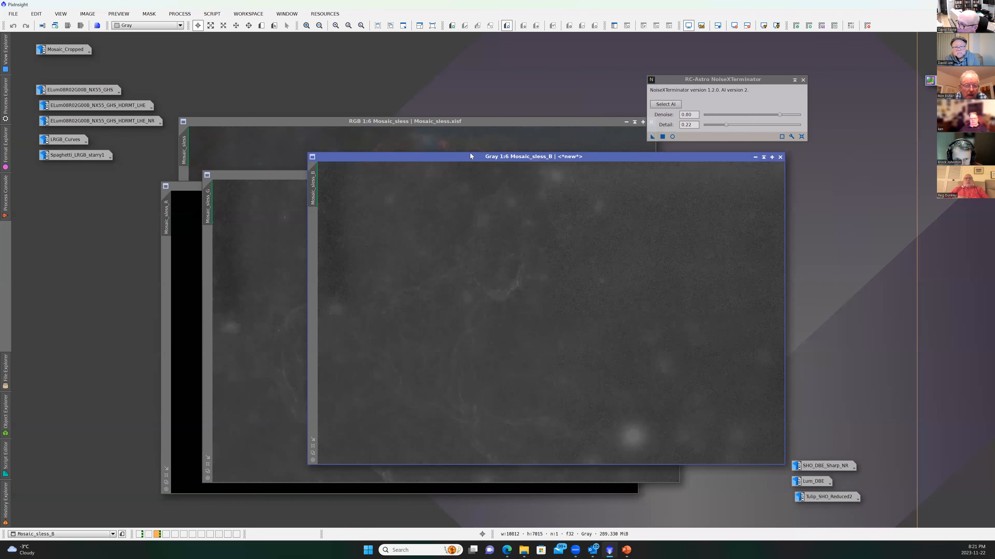
left_click(180, 187)
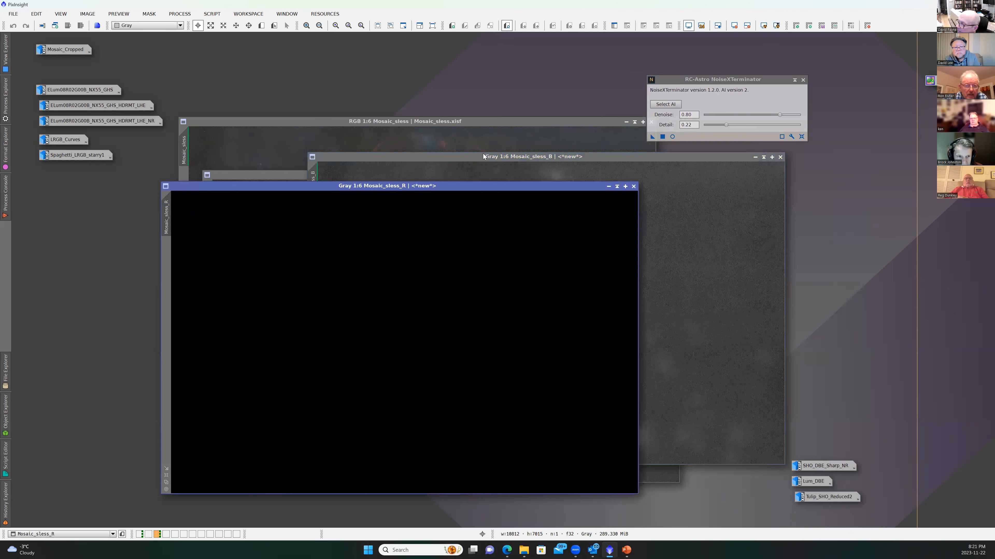
left_click(763, 26)
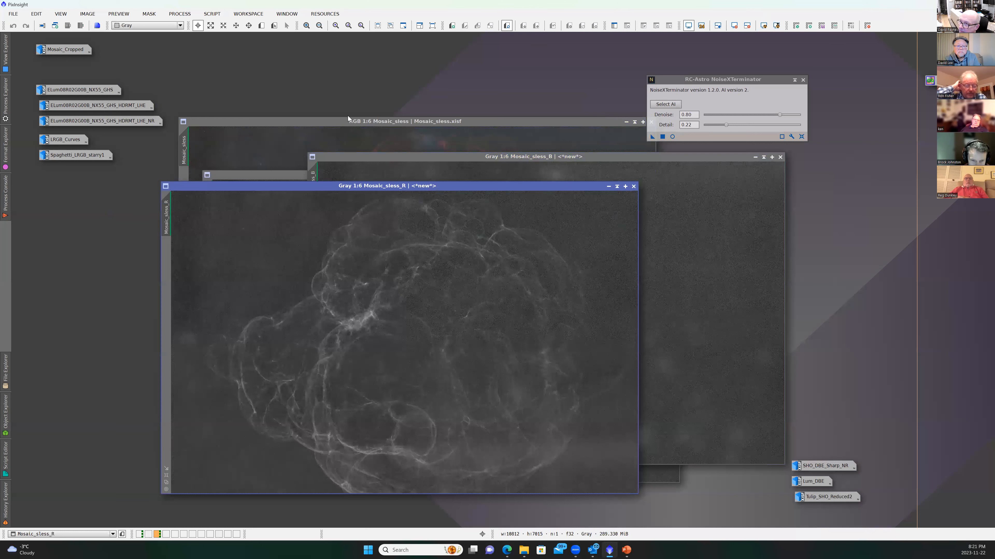
- Extract the lightness of Mosaic_sless, move the new Mosaic_sless_L image aside and auto-stretch its display
left_click(329, 122)
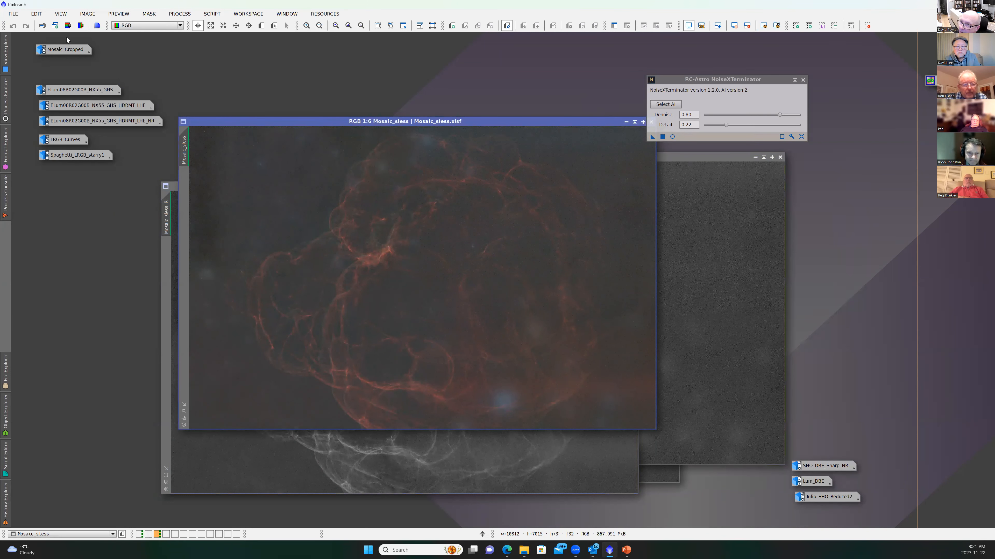
left_click(69, 26)
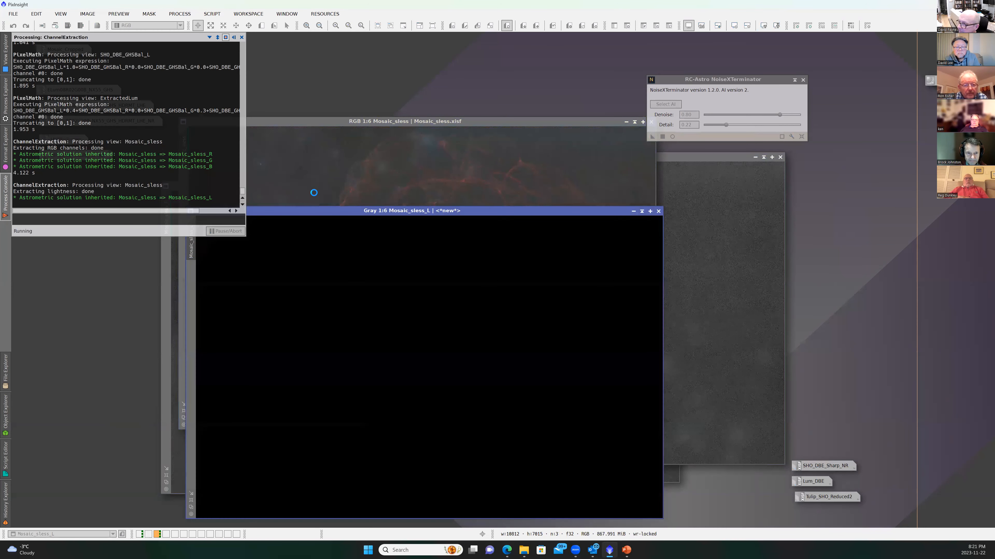
left_click_drag(246, 173, 178, 170)
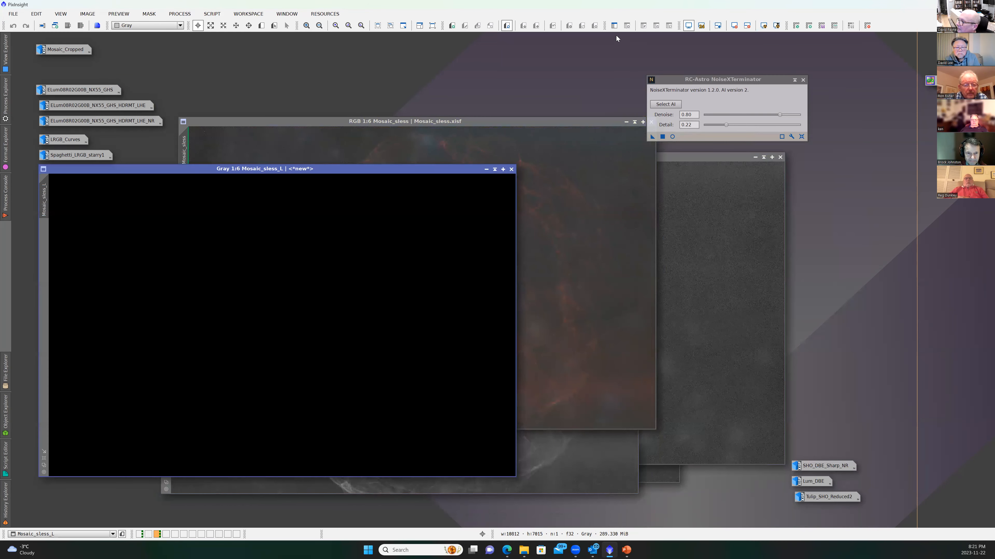
left_click(764, 24)
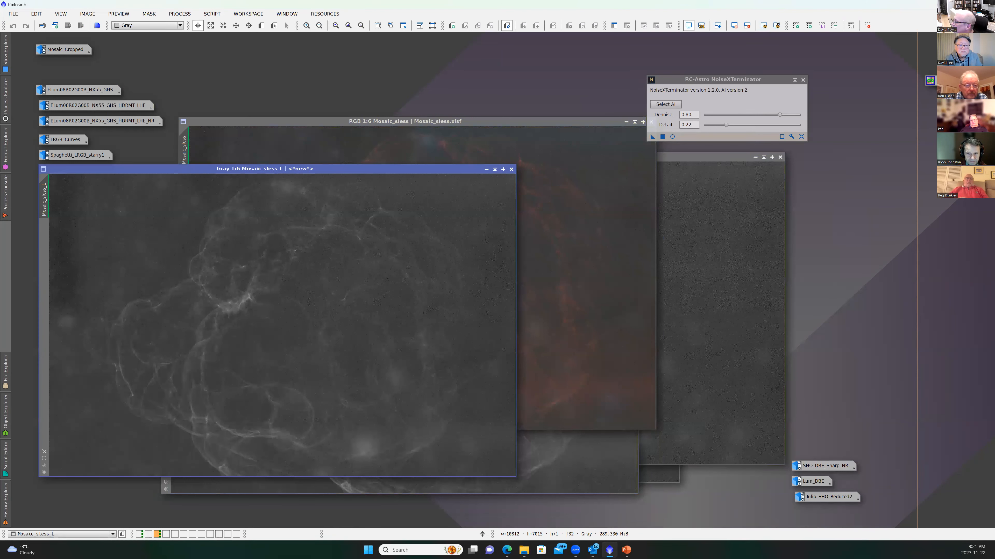
- Apply the saved Mosaic_sless PixelMath luminance expression to Mosaic_sless_L, and place the auto-stretched result beside it for comparison
double_click(930, 80)
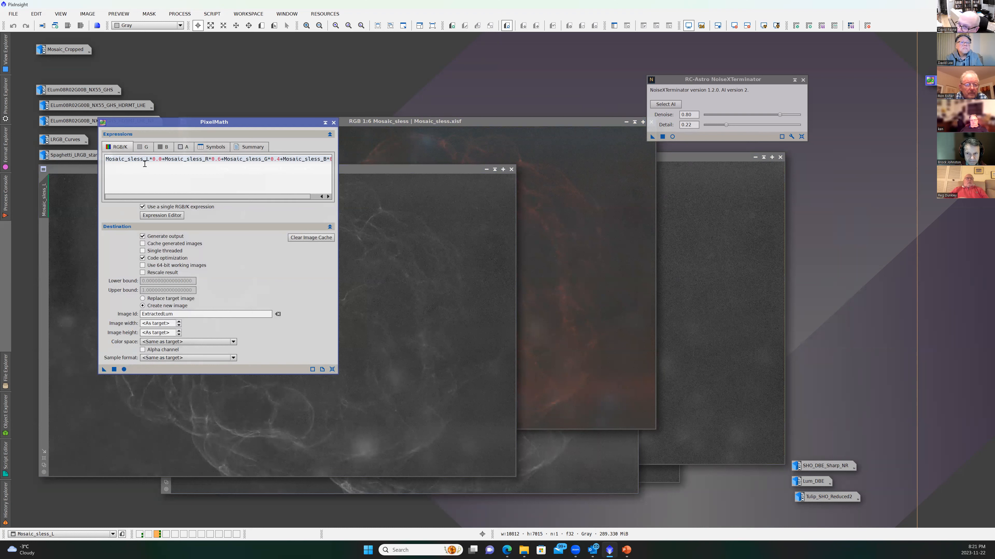
left_click_drag(164, 199, 180, 199)
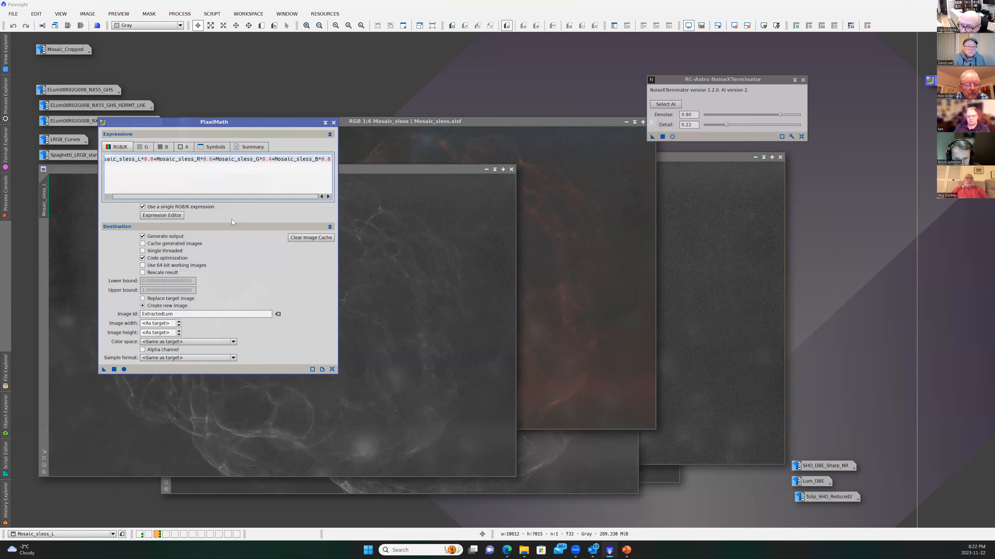
left_click_drag(105, 370, 413, 383)
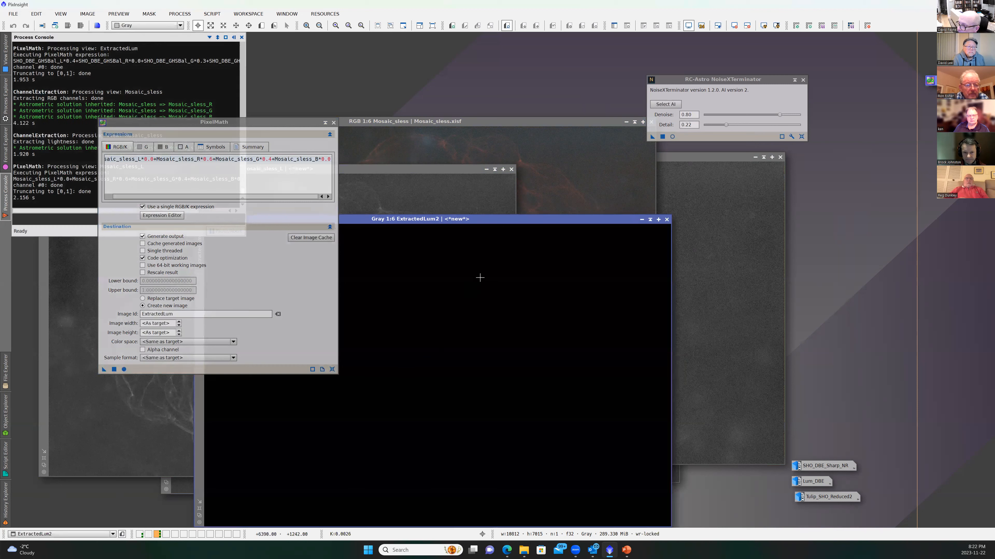
left_click_drag(488, 218, 613, 170)
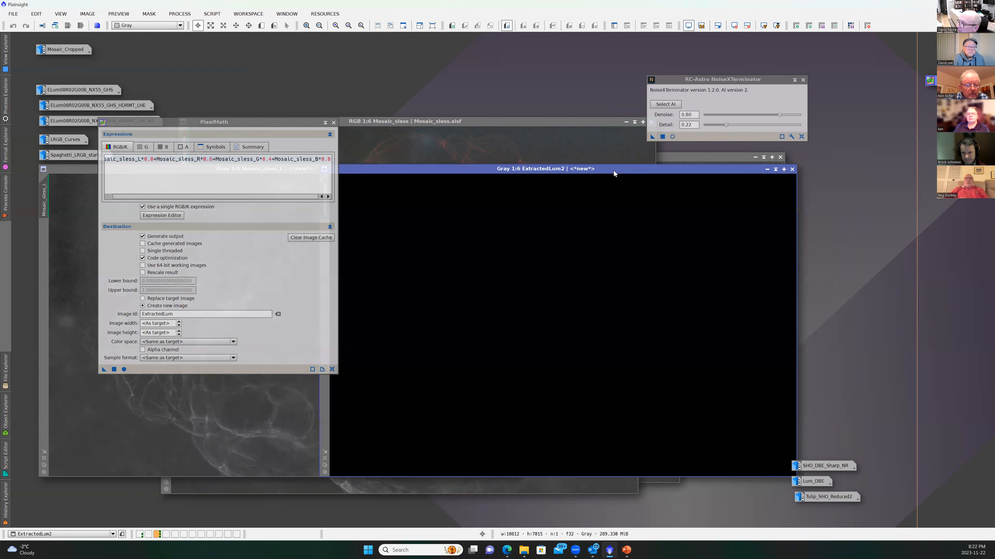
left_click(759, 26)
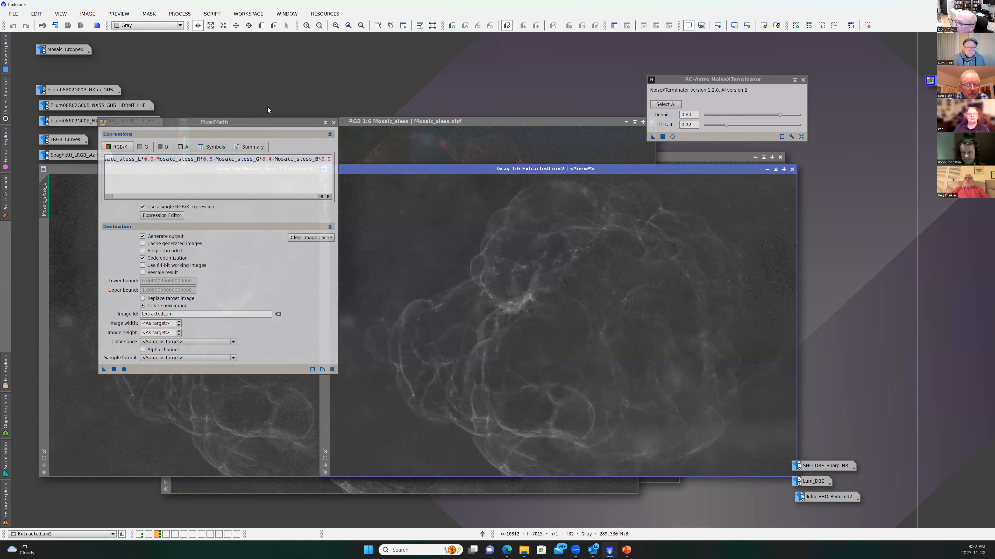
- Move the PixelMath window aside, restore the ELum08R02G00B_NX55_GHS_HDRMT_LHE_NR image and place it over the Mosaic_sless_L and ExtractedLum2 images for comparison
left_click_drag(243, 123, 862, 216)
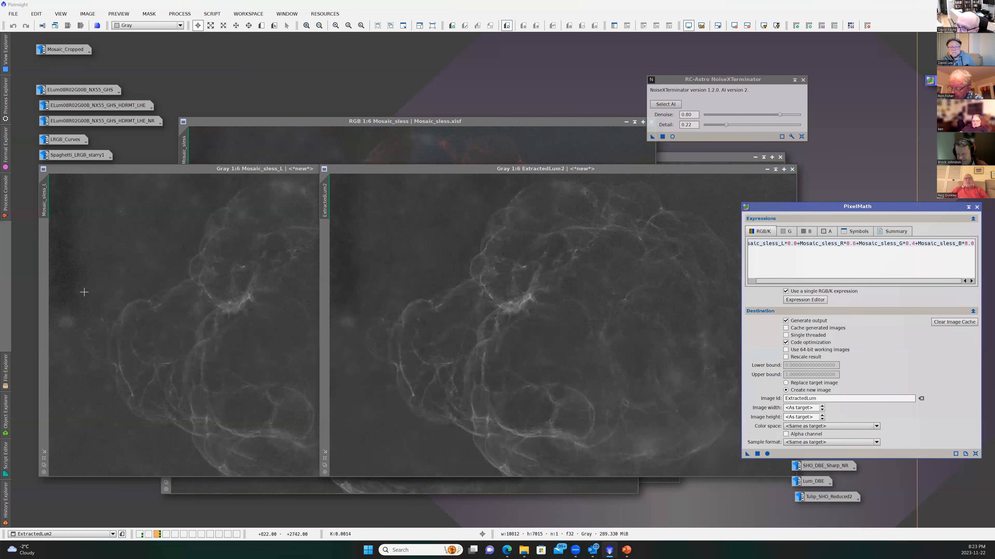
mouse_move(80, 140)
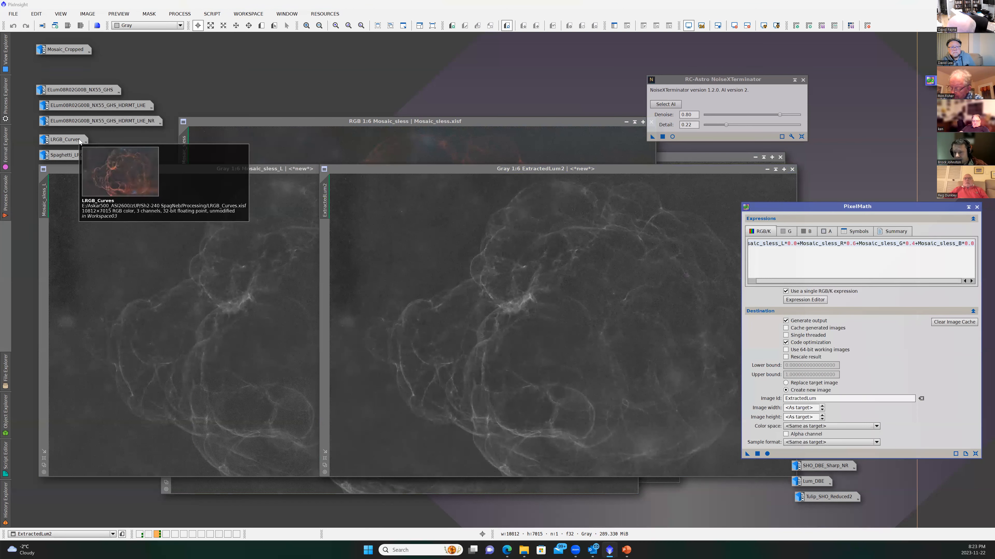
double_click(91, 121)
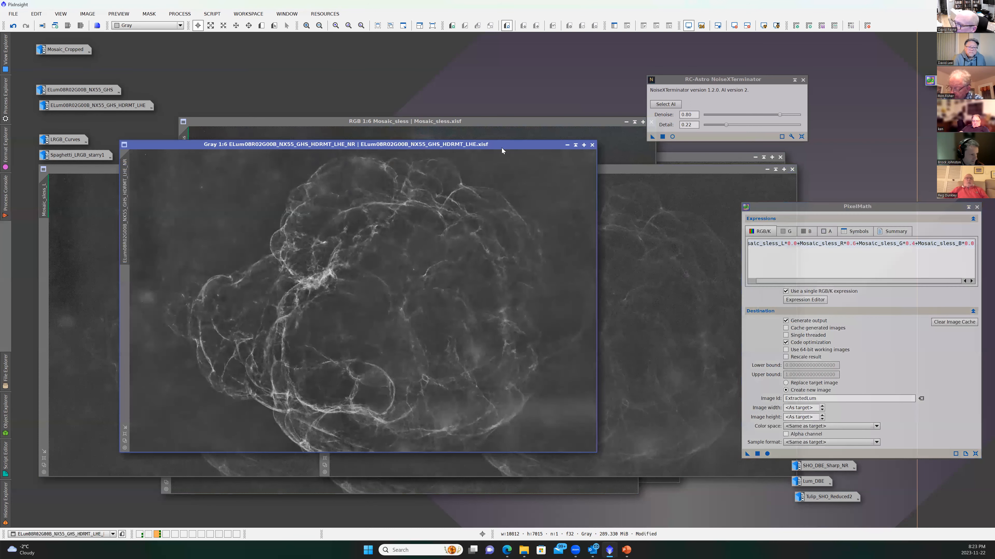
left_click_drag(503, 146, 528, 123)
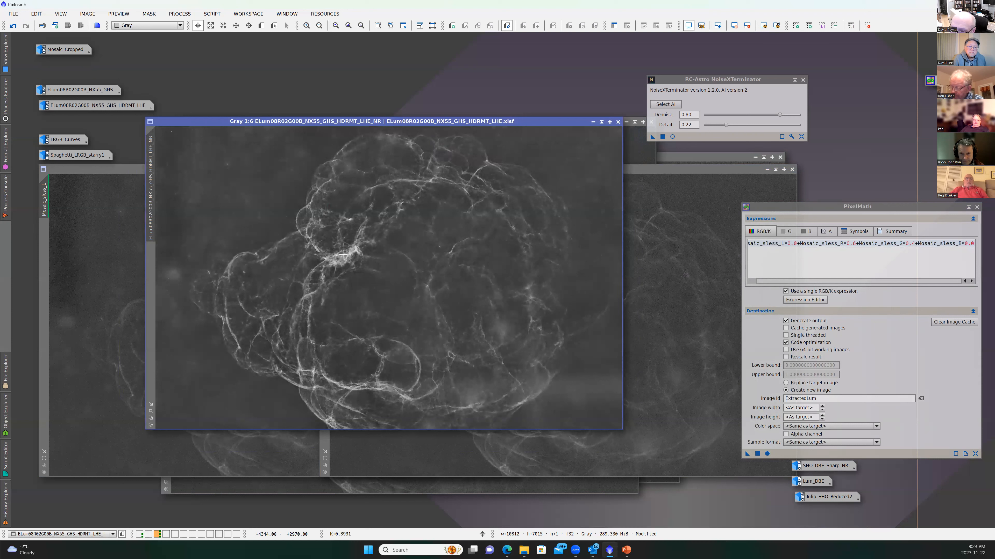
mouse_move(64, 139)
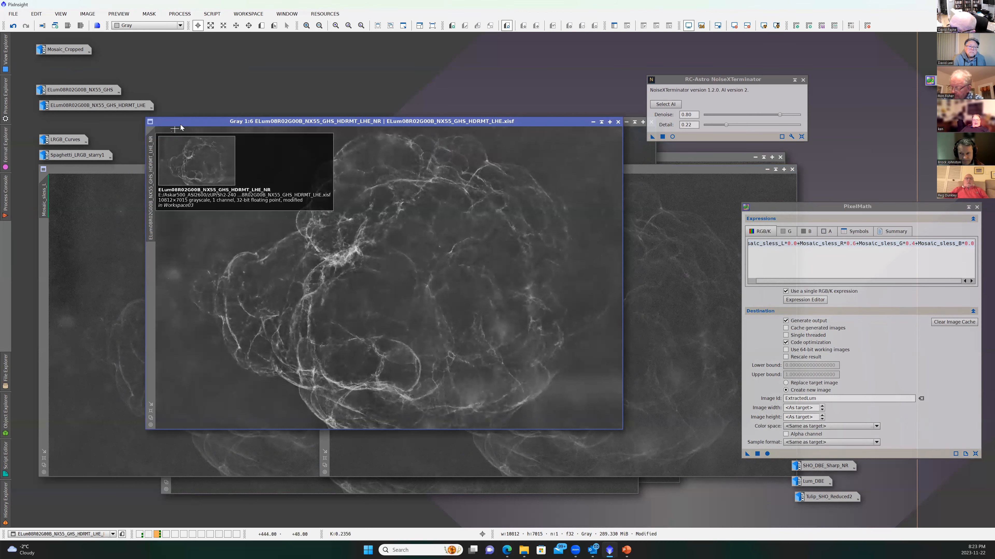
left_click_drag(181, 123, 209, 173)
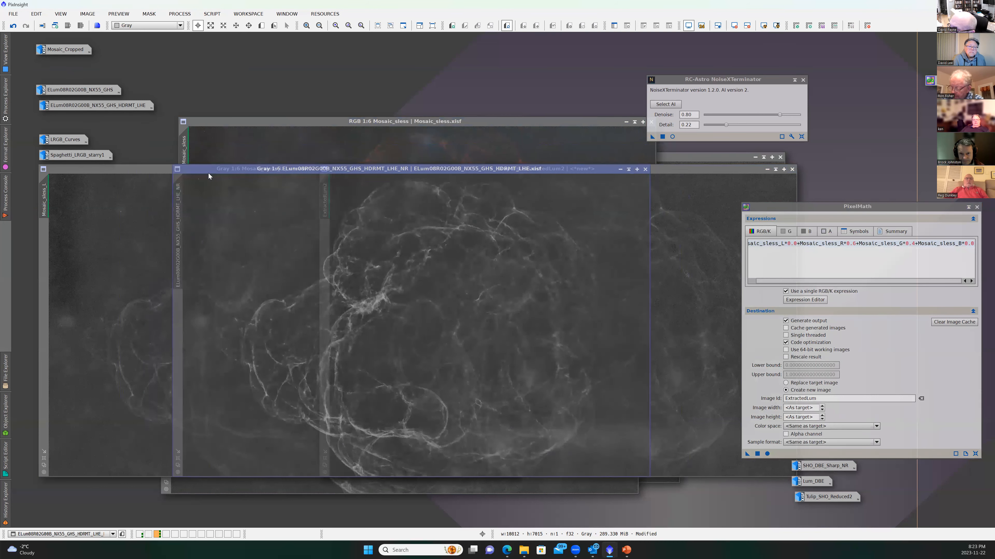
- Bring the Mosaic_sless color image to the front, reposition it and open ScreenTransferFunction
left_click(254, 122)
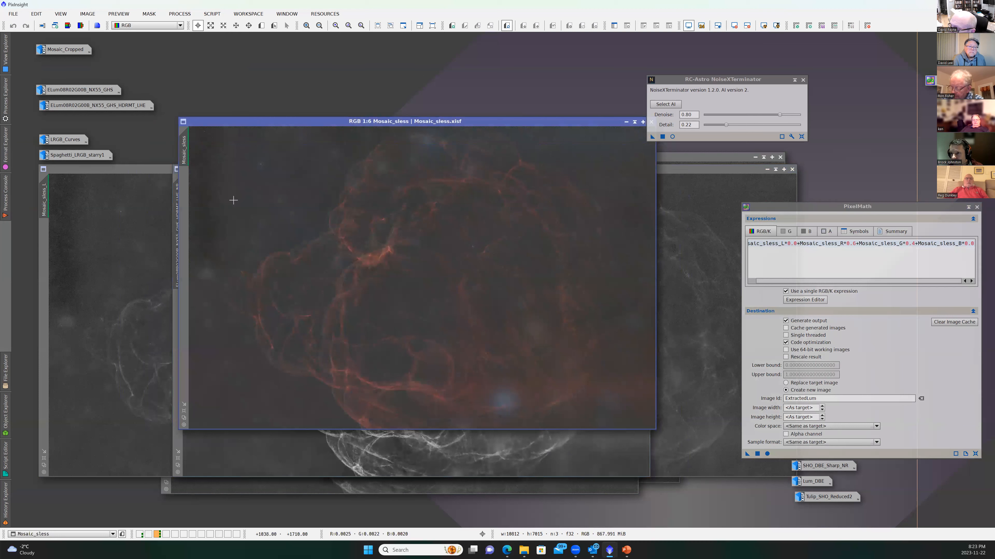
left_click_drag(249, 121, 212, 129)
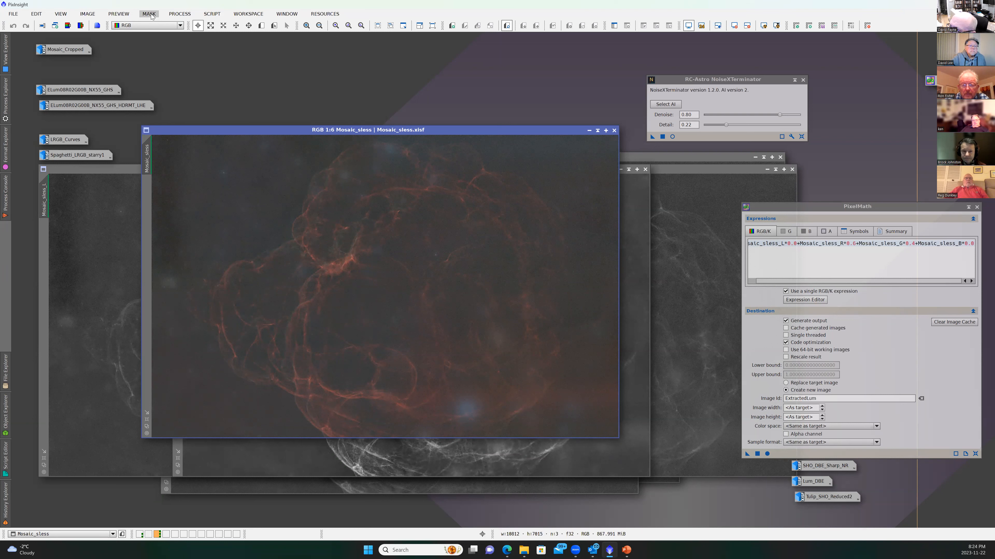
left_click(171, 15)
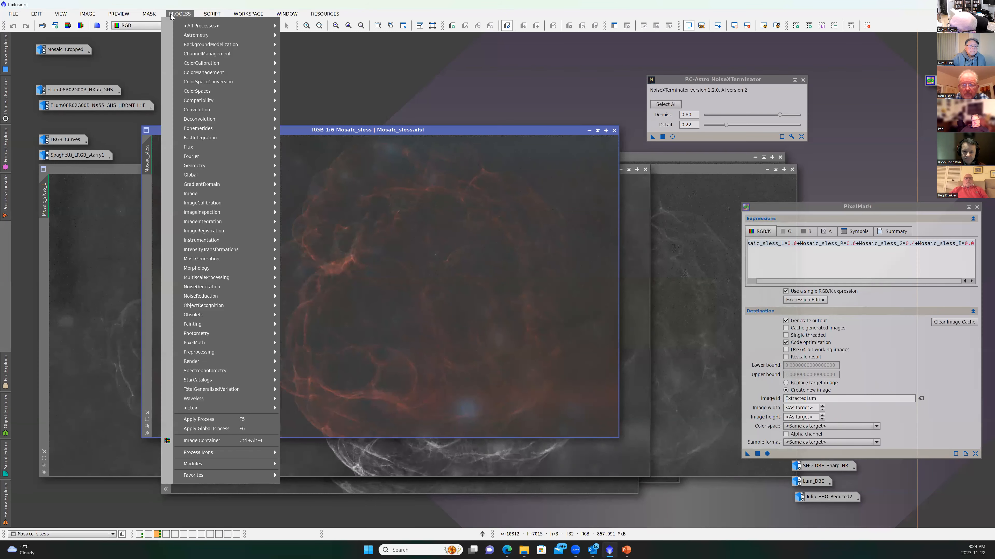
mouse_move(220, 25)
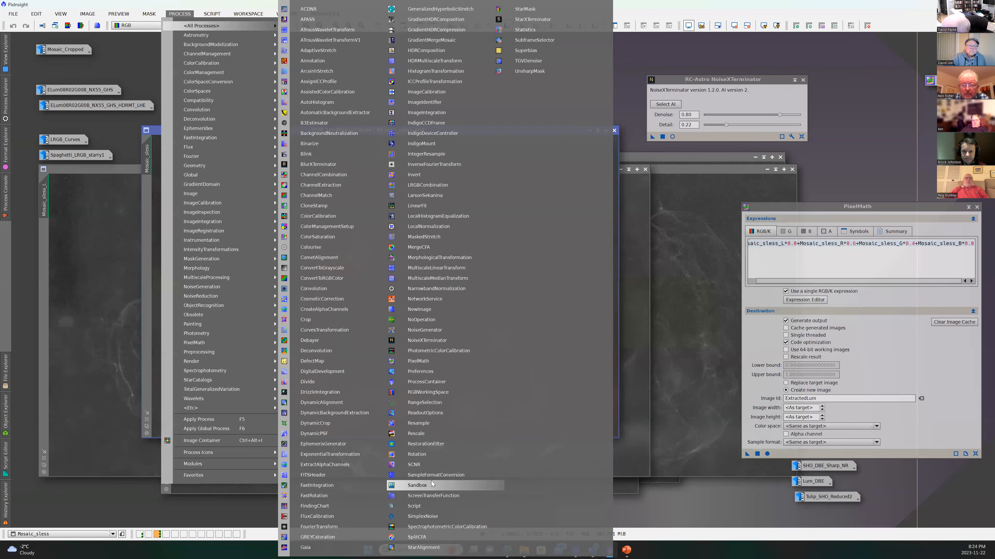
left_click(430, 496)
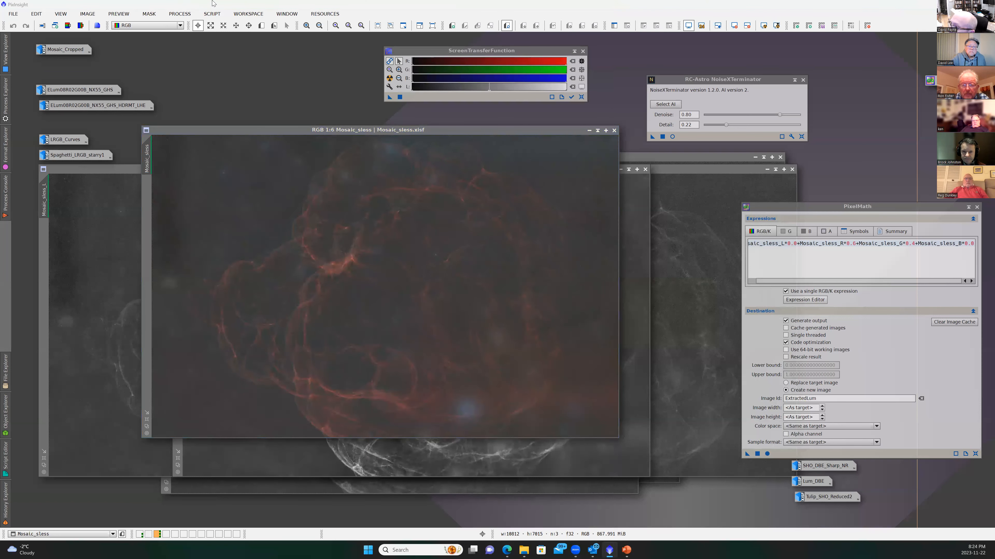
- Auto-stretch the display of Mosaic_sless with ScreenTransferFunction and dismiss the HDRMultiscaleTransform dialog
left_click(175, 14)
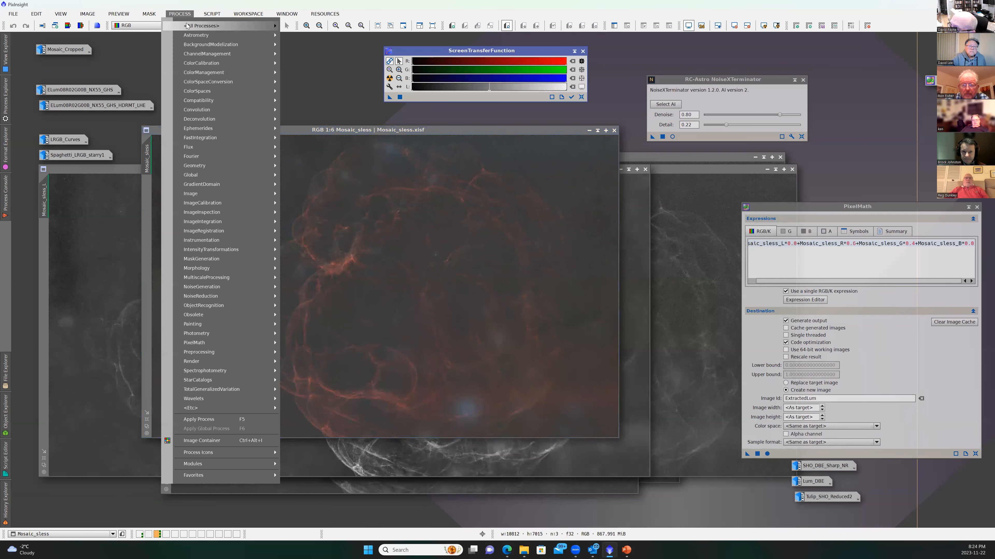
mouse_move(219, 26)
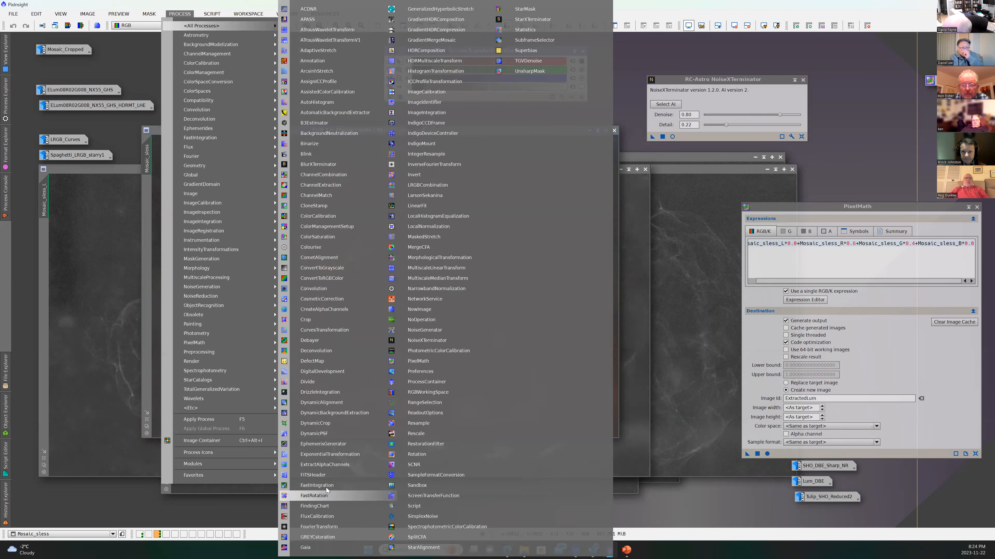
left_click(447, 62)
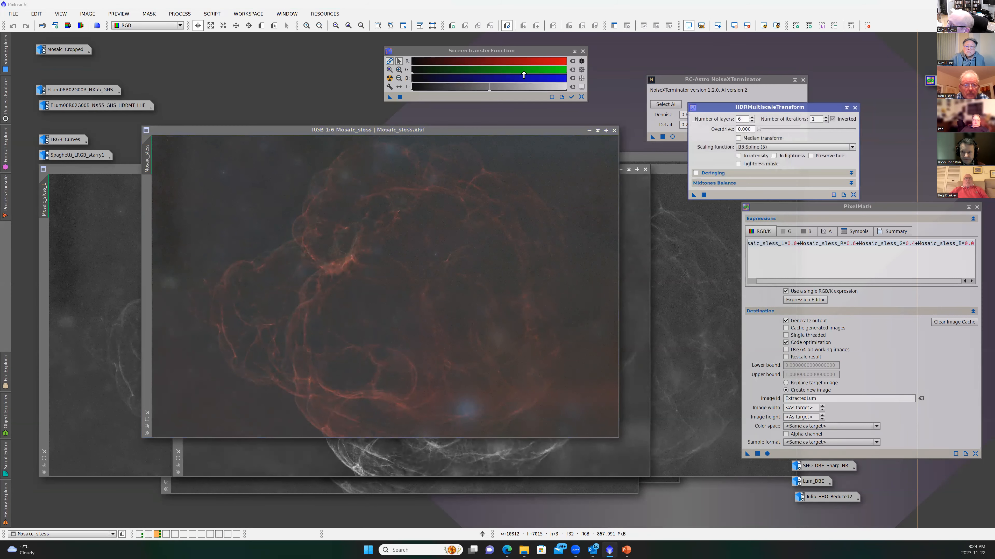
left_click(390, 78)
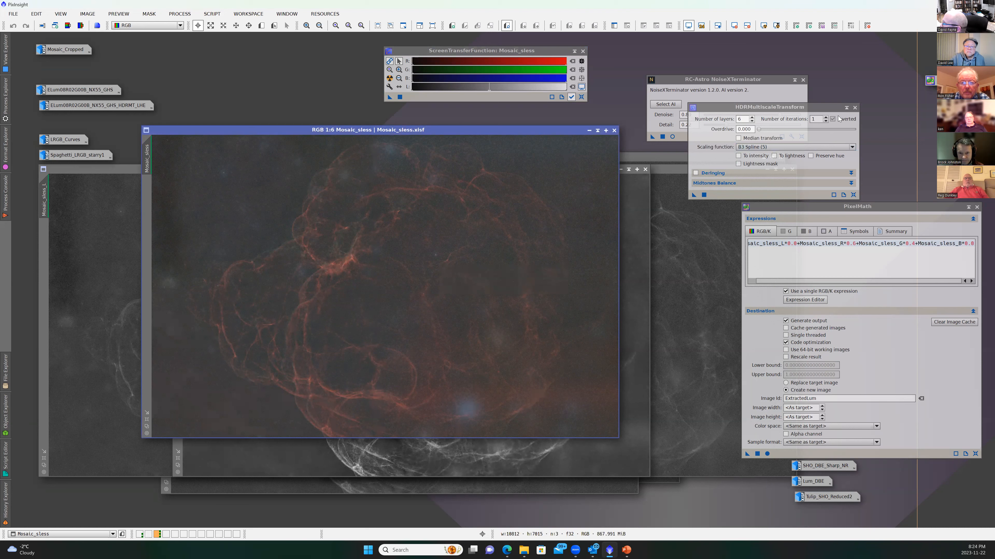
left_click(855, 107)
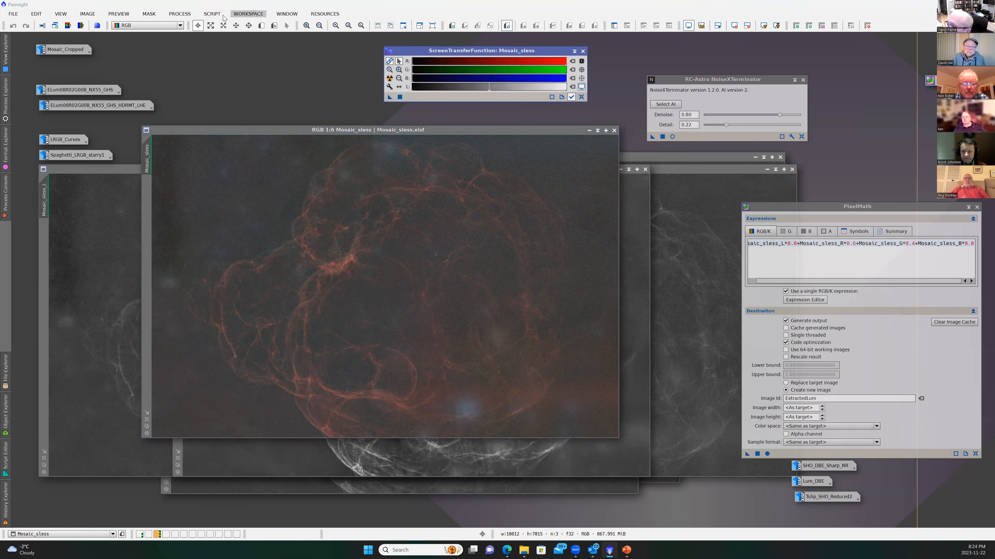
- Apply the Mosaic_sless screen stretch permanently with HistogramTransformation, and reset the image's screen transfer function
left_click(180, 14)
mouse_move(197, 25)
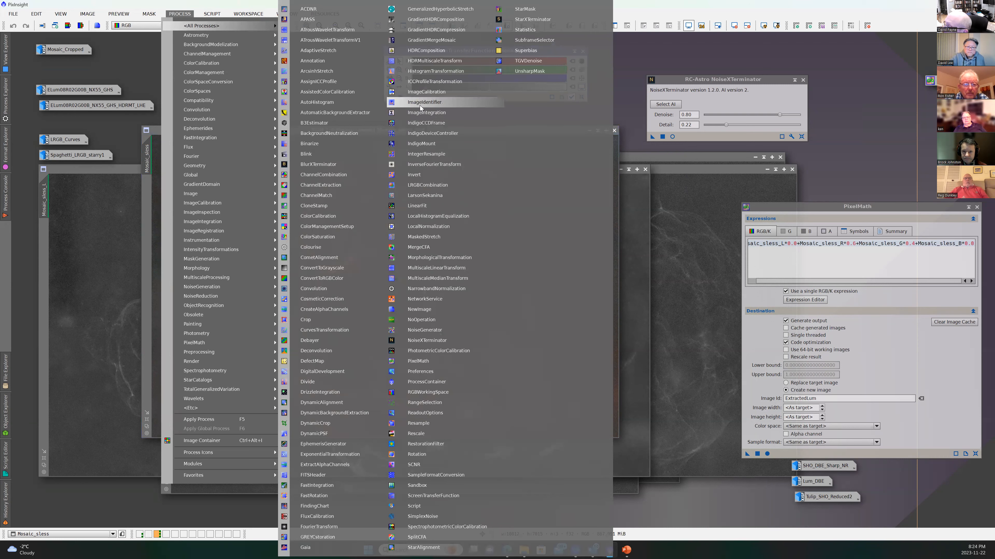
left_click(425, 73)
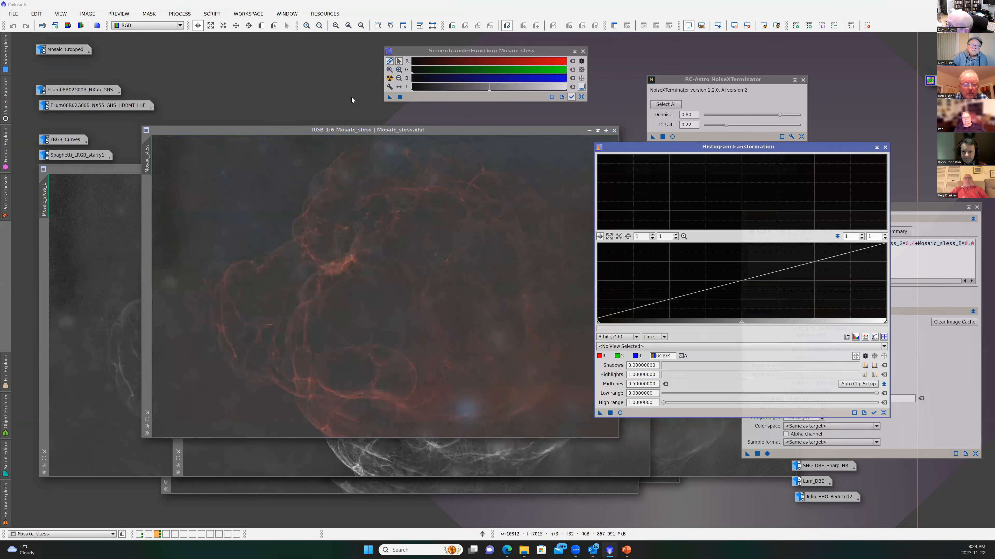
left_click_drag(389, 97, 670, 411)
left_click_drag(600, 413, 368, 335)
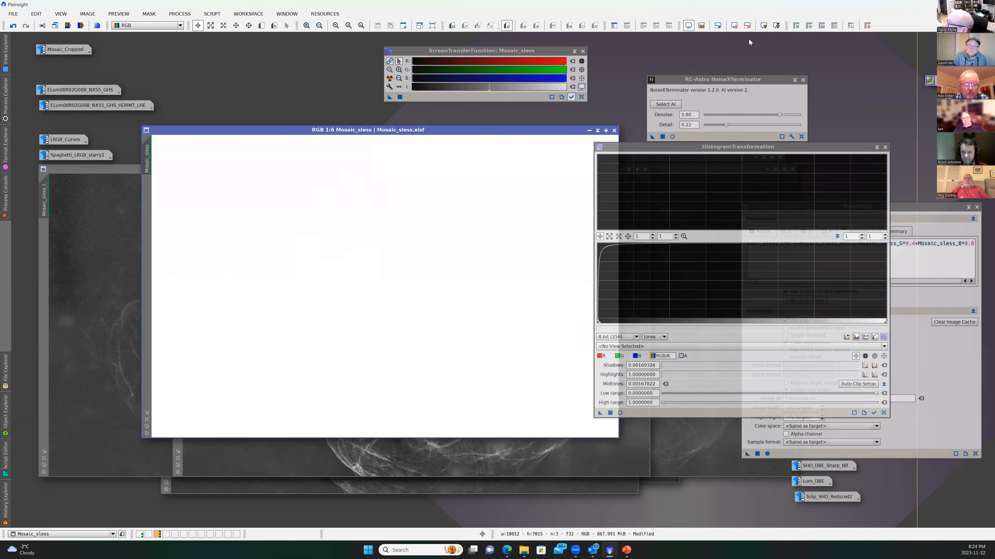
left_click(764, 26)
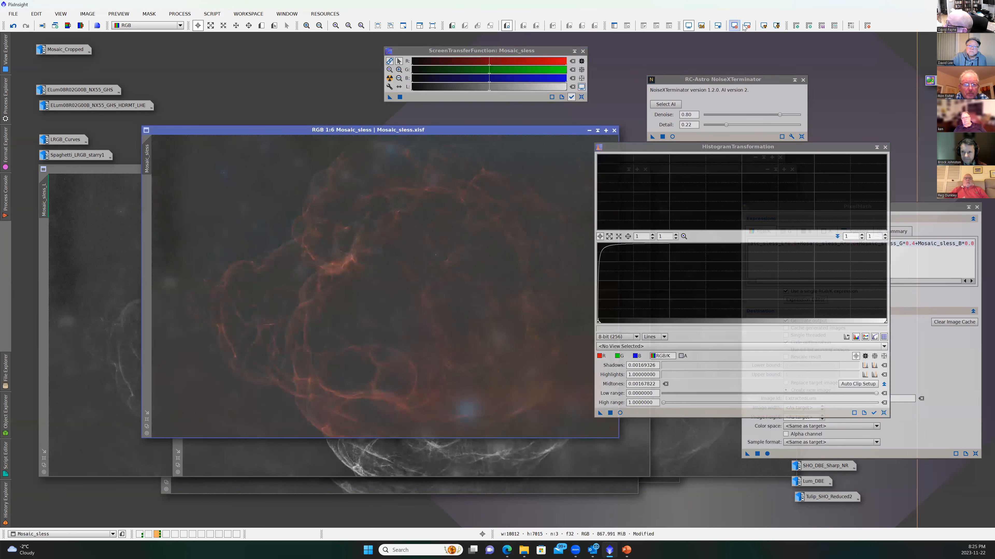
- Place the ELum08R02G00B_NX55_GHS_HDRMT_LHE_NR image beside Mosaic_sless and set up LRGBCombination with only the L channel enabled
left_click(406, 456)
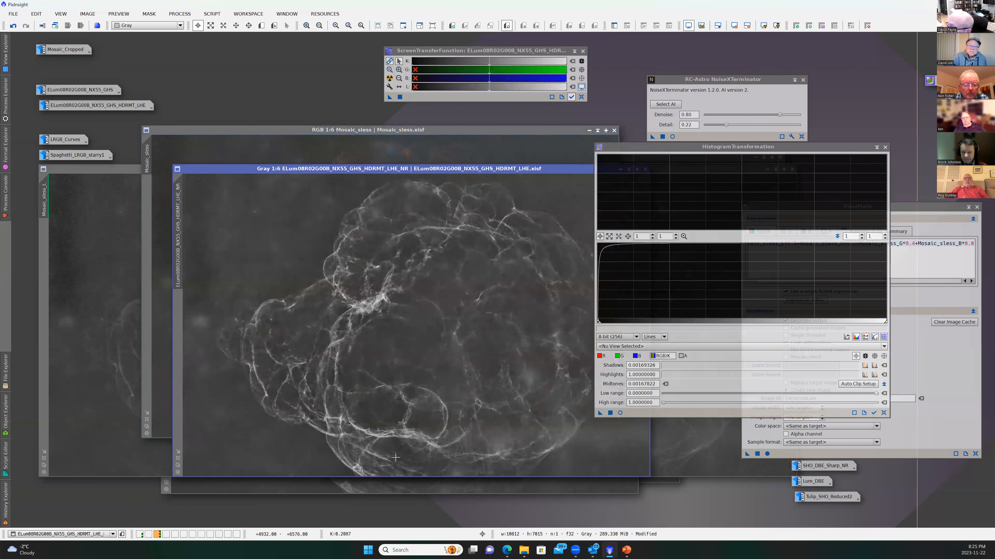
left_click_drag(262, 169, 383, 119)
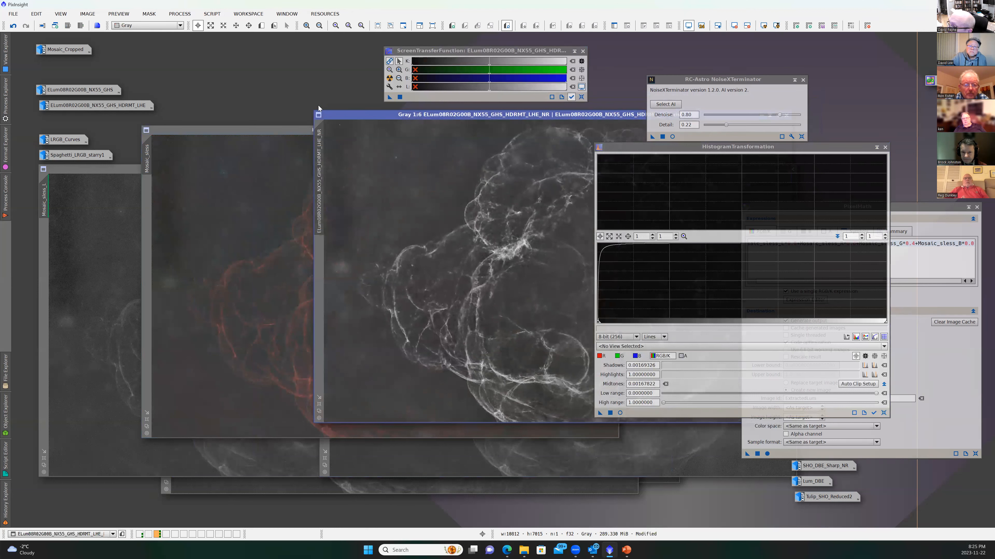
left_click(179, 14)
mouse_move(184, 26)
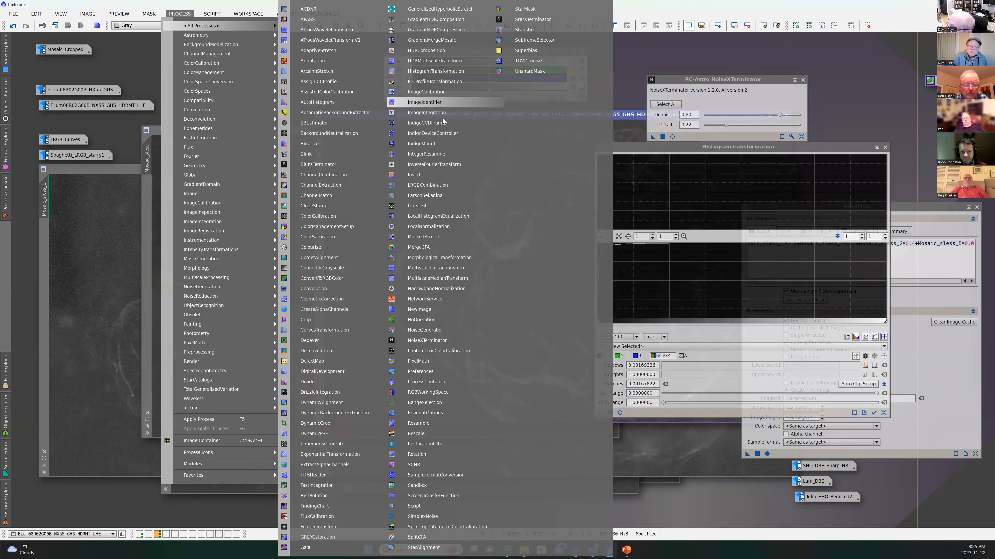
left_click(441, 184)
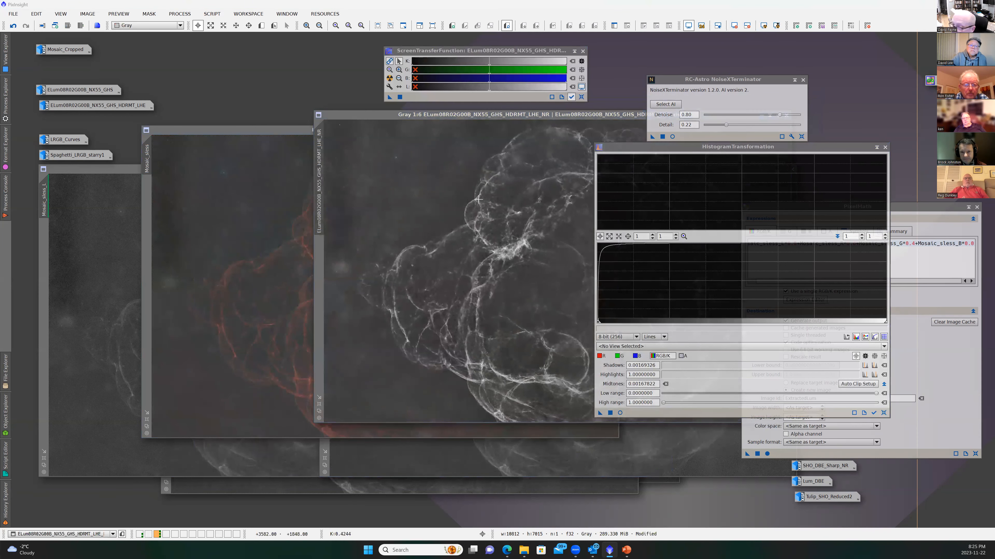
left_click_drag(189, 192, 643, 116)
left_click(618, 149)
left_click(618, 158)
left_click(618, 167)
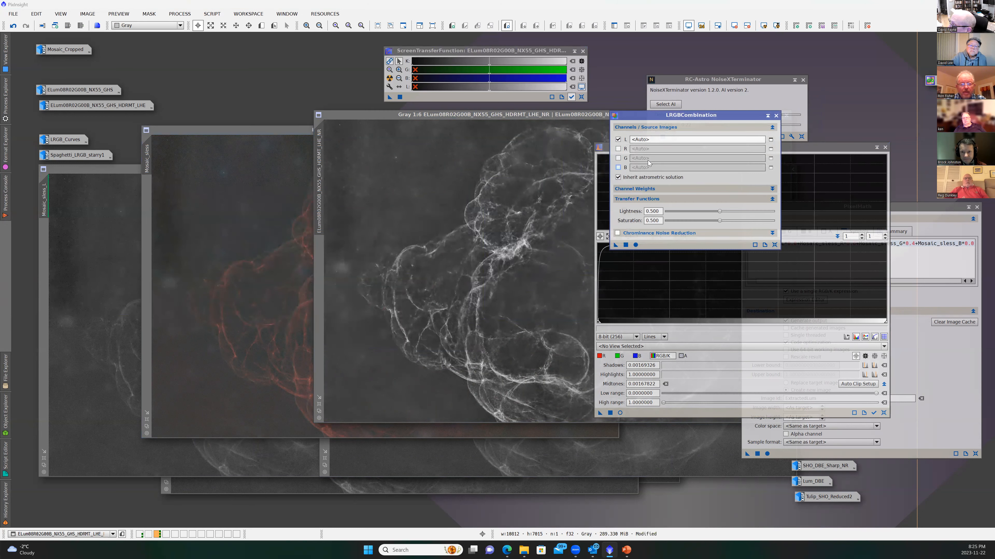
- Choose ELum08R02G00B_NX55_GHS_HDRMT_LHE_NR as the lightness source and apply LRGBCombination to Mosaic_sless
left_click(770, 140)
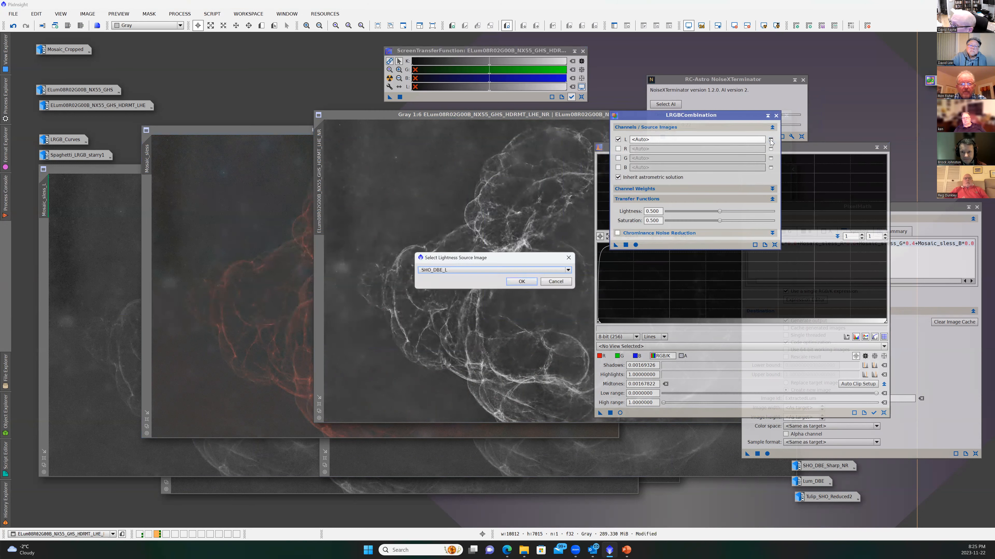
left_click(568, 269)
left_click(533, 287)
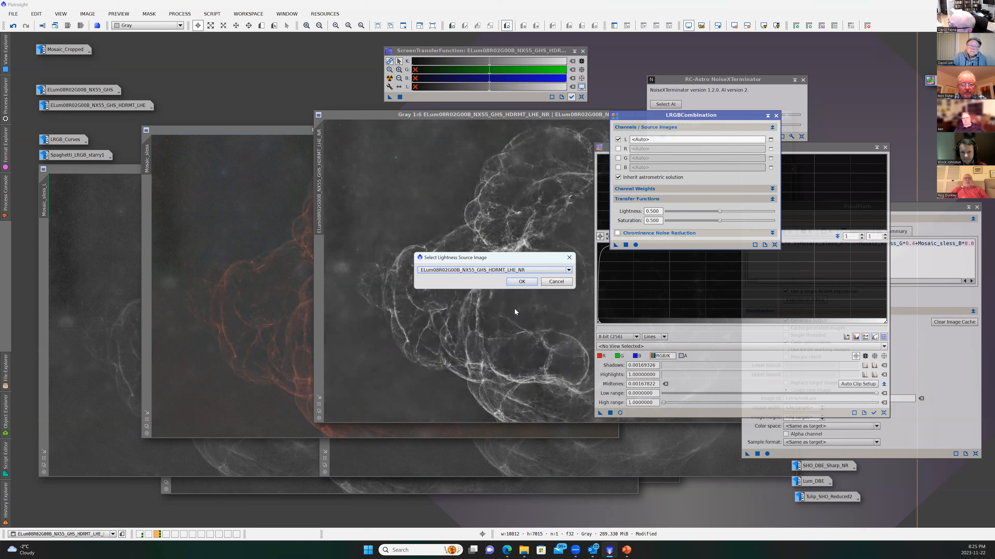
left_click(521, 282)
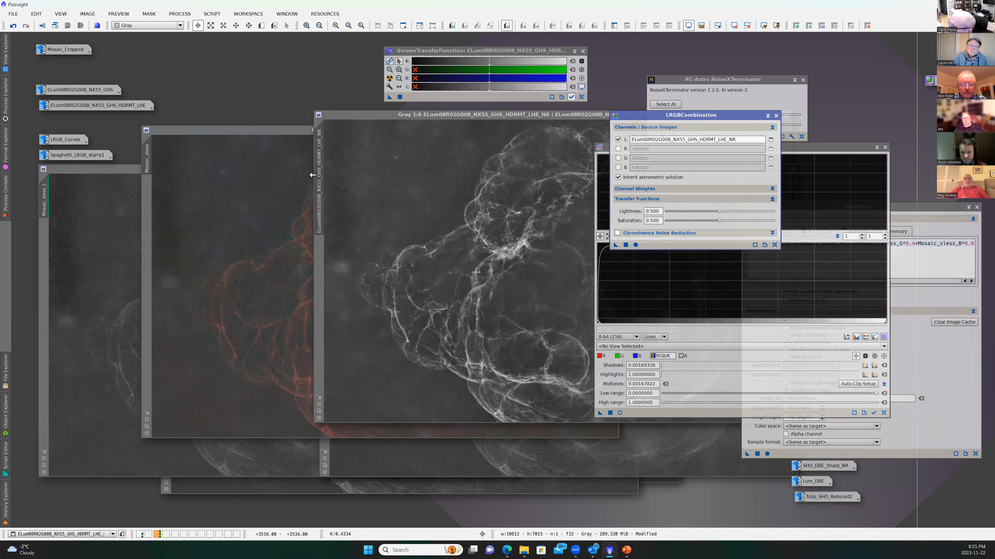
left_click_drag(243, 130, 207, 151)
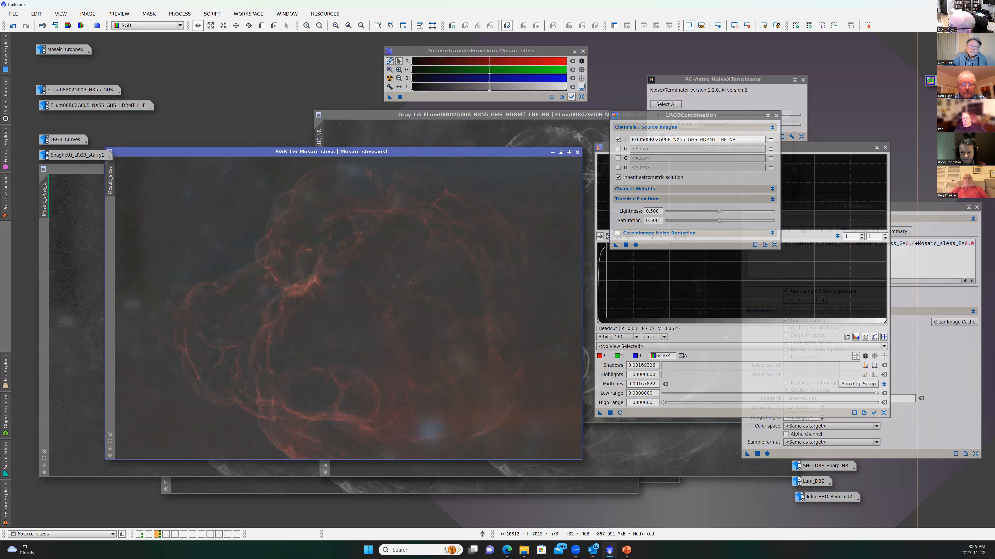
left_click_drag(615, 246, 400, 292)
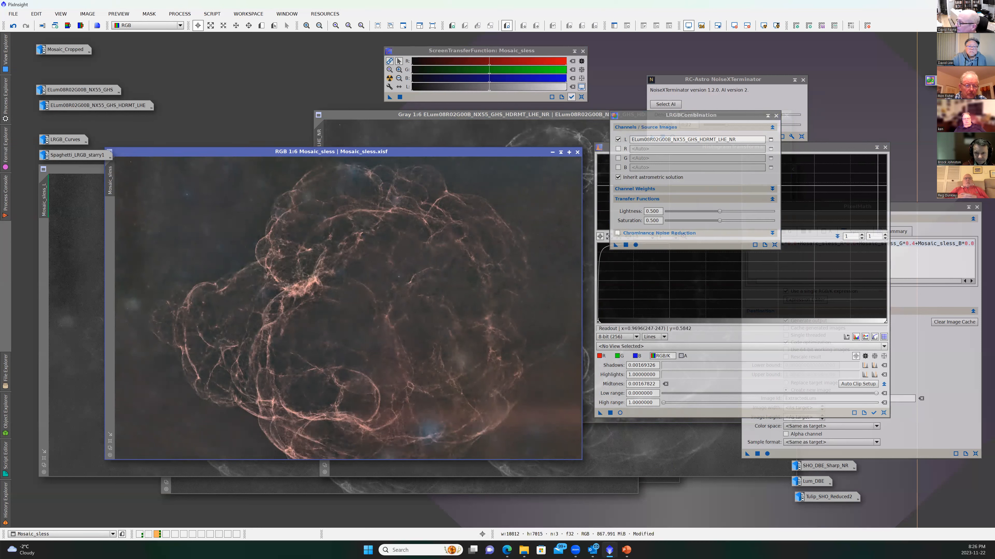
- Close the HistogramTransformation, LRGBCombination, NoiseXTerminator and PixelMath dialogs
left_click(885, 147)
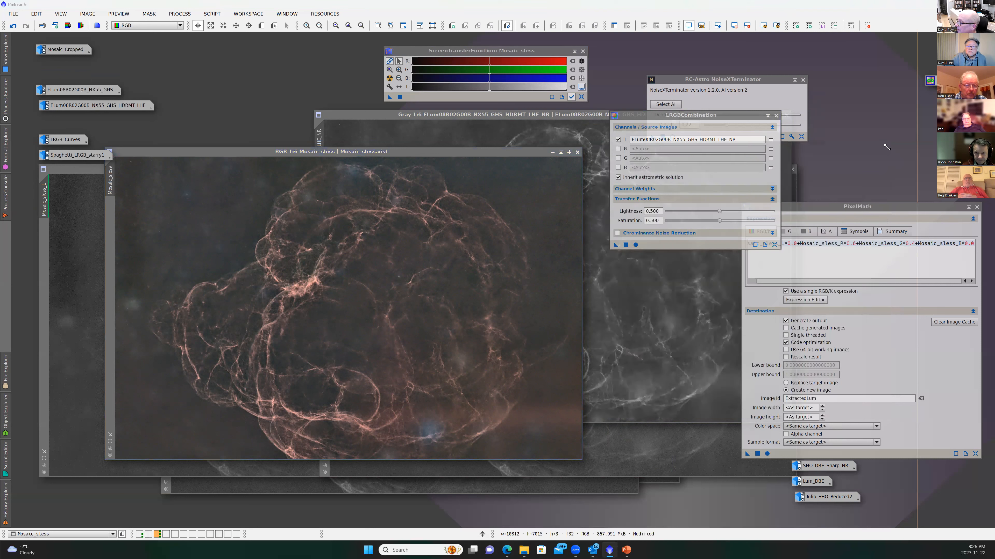
left_click(775, 116)
left_click(802, 80)
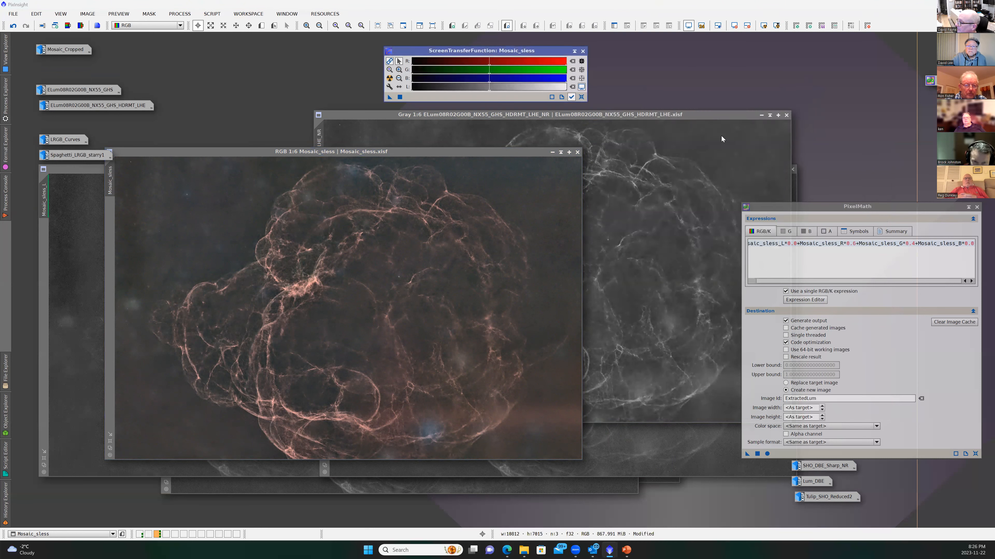
left_click_drag(777, 208, 695, 200)
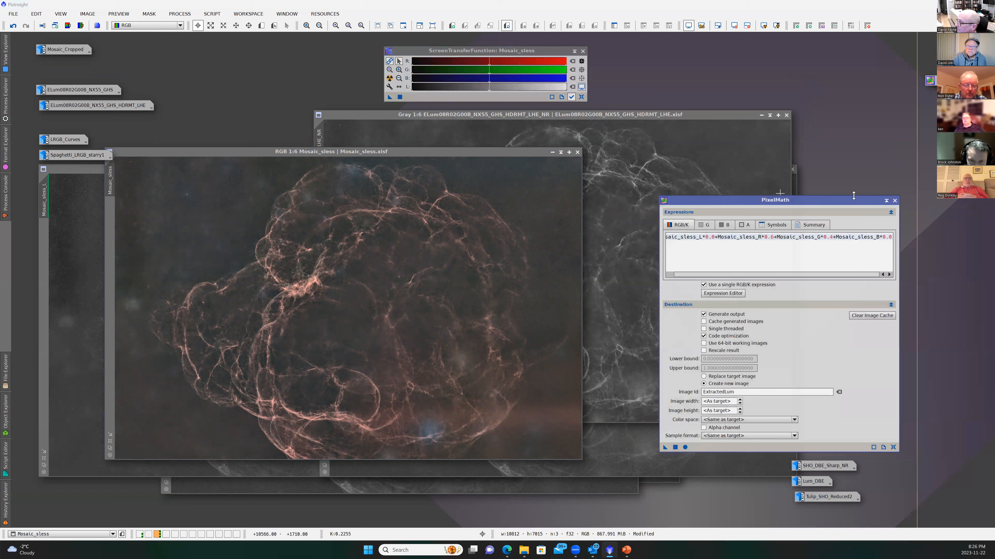
left_click(894, 201)
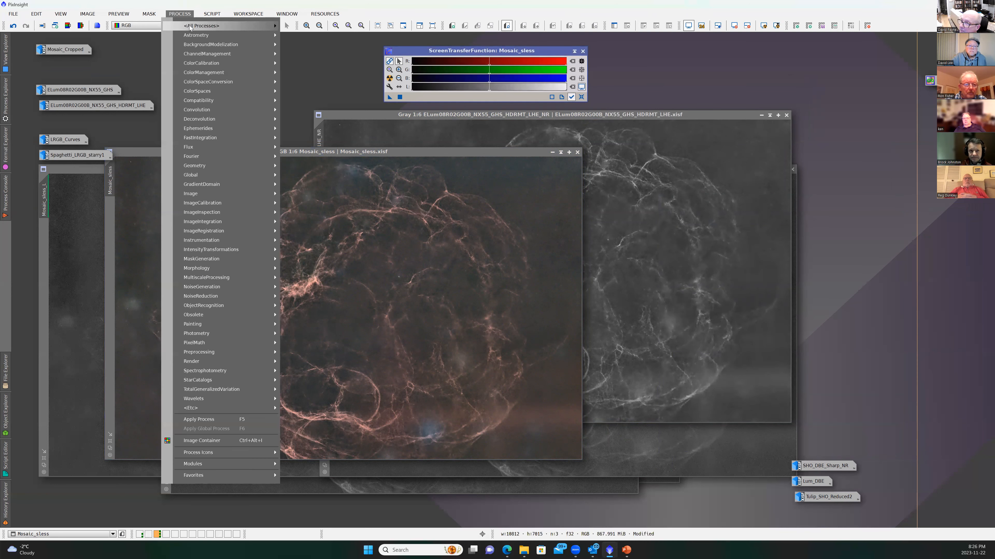
- Reset GeneralizedHyperbolicStretch and set it to Saturation mode with stretch factor 2.160 and local intensity -2.240
mouse_move(189, 25)
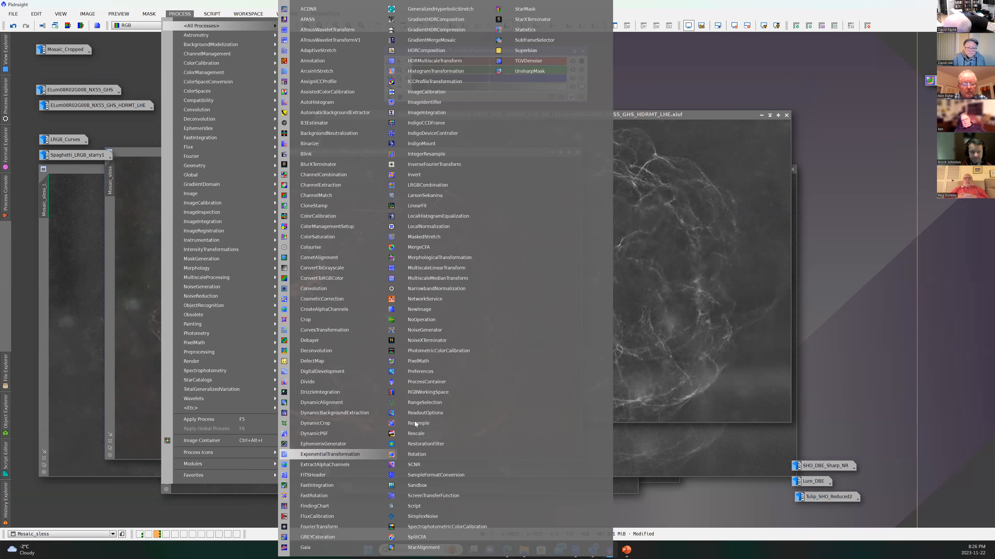
left_click(448, 12)
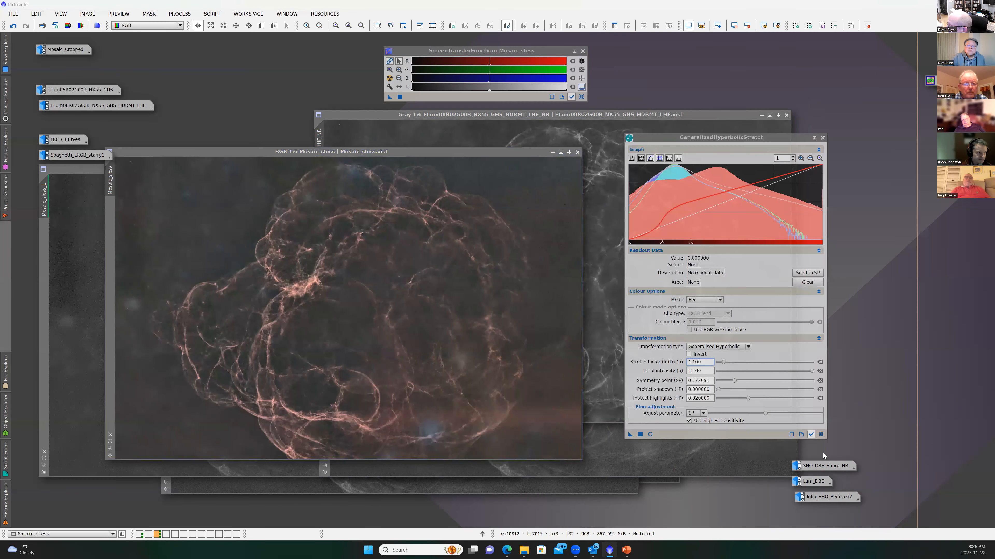
left_click(821, 435)
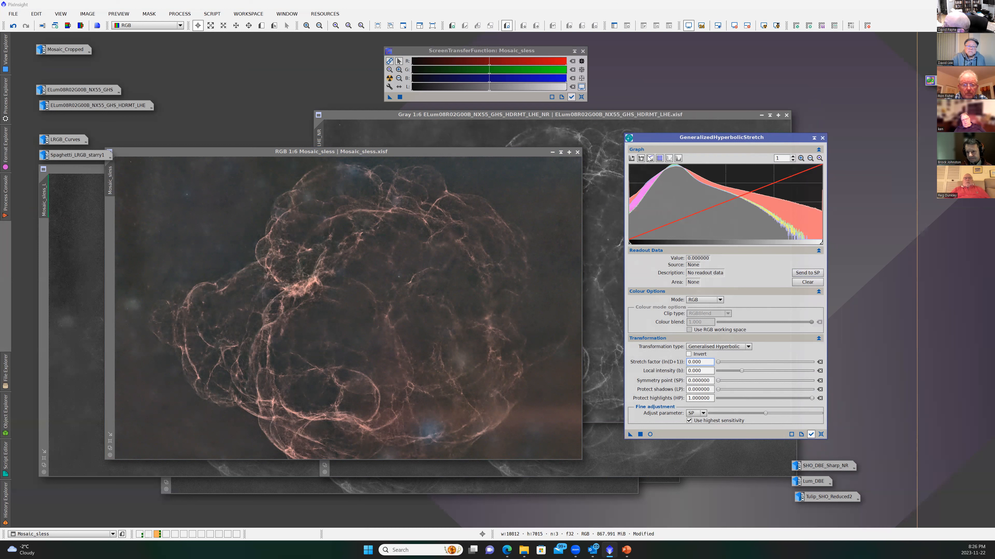
left_click(708, 299)
left_click(700, 340)
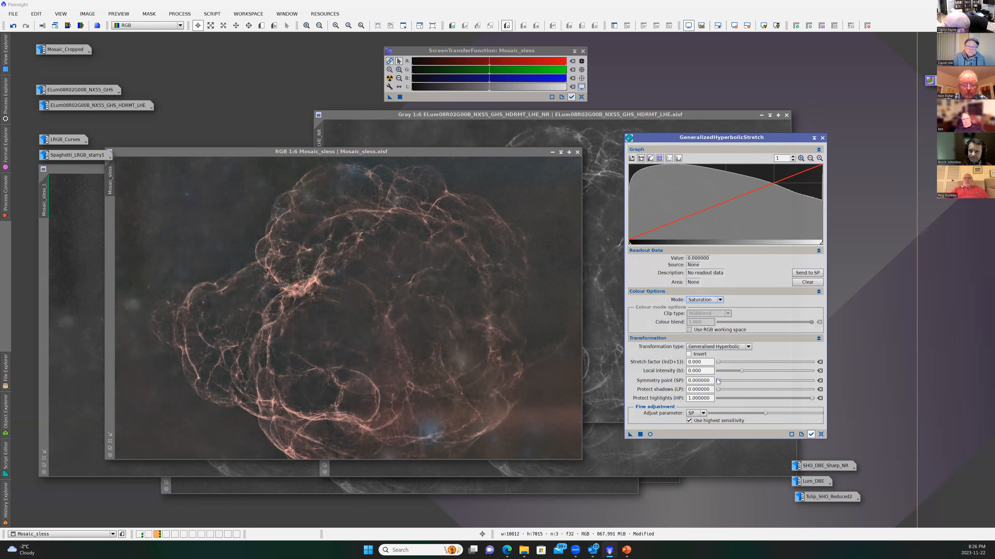
left_click_drag(741, 372, 728, 363)
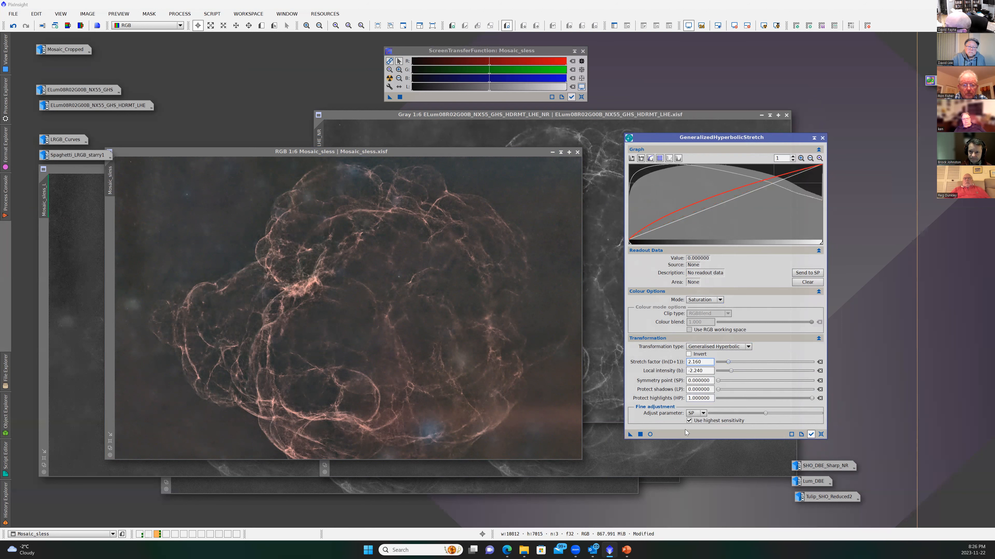
- Preview the saturation stretch in real time, set highlight protection to 0.41, and apply the stretch to Mosaic_sless
left_click(650, 434)
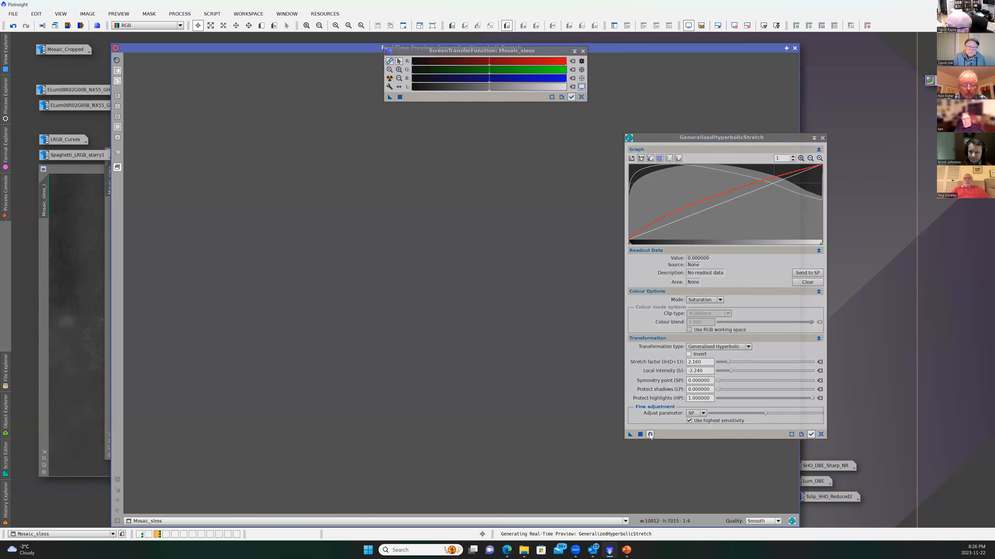
left_click(720, 301)
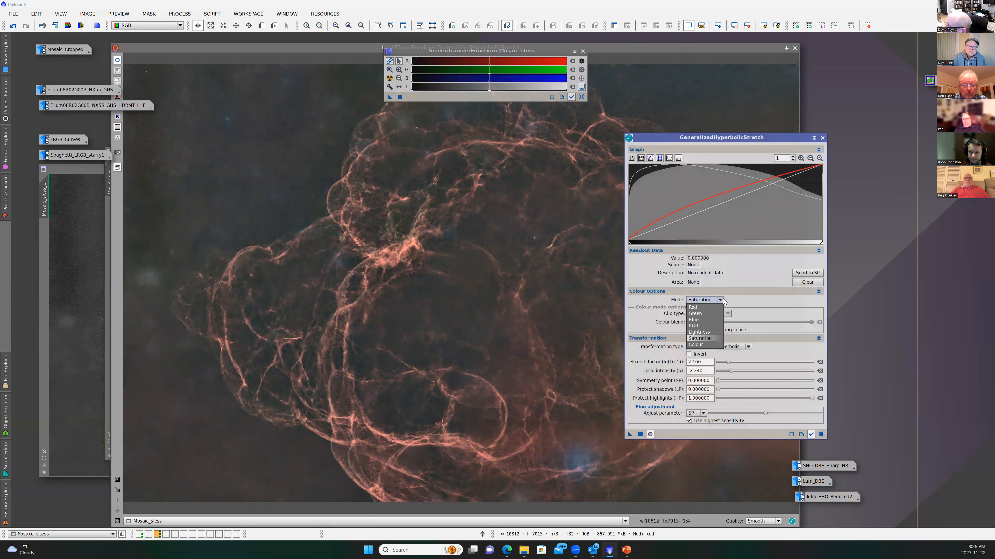
left_click(724, 300)
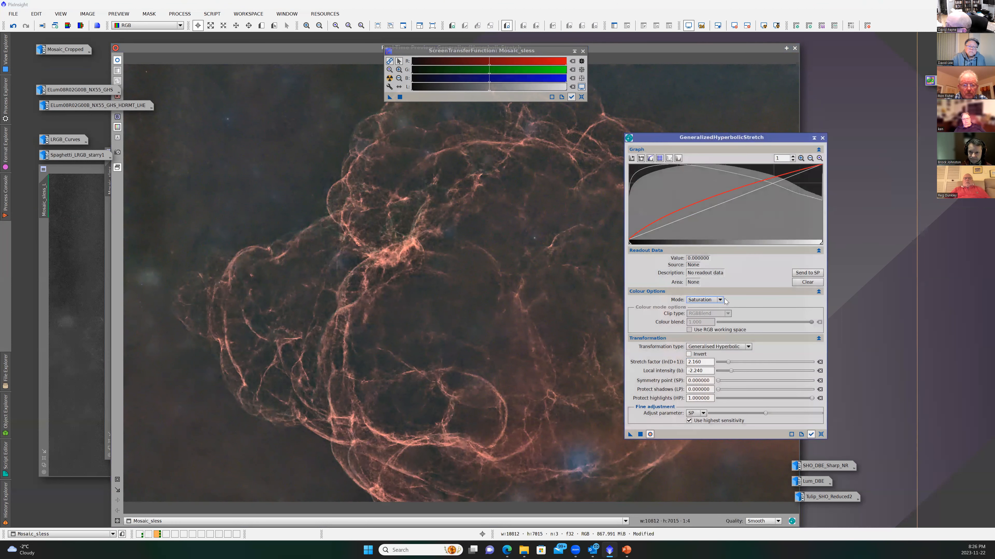
left_click(813, 397)
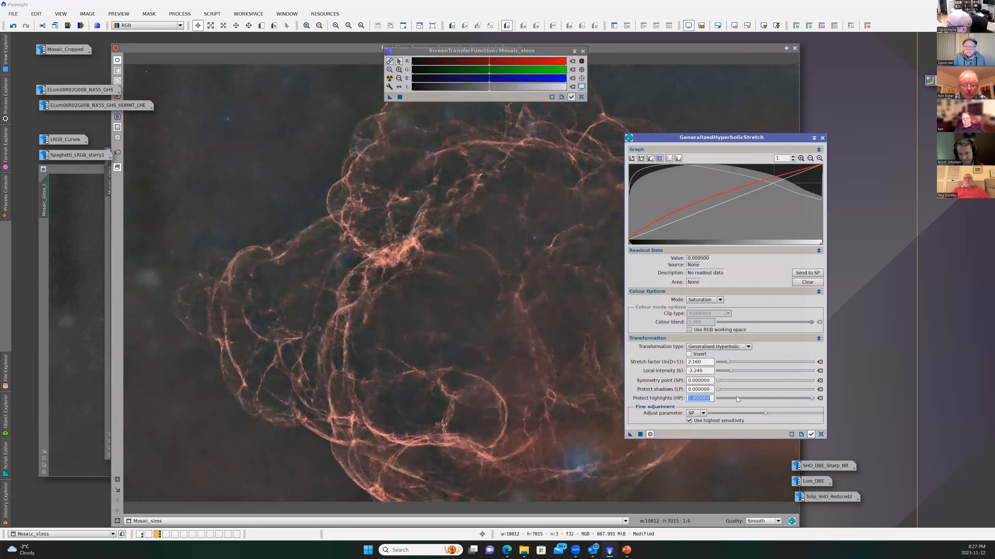
left_click_drag(801, 398, 756, 395)
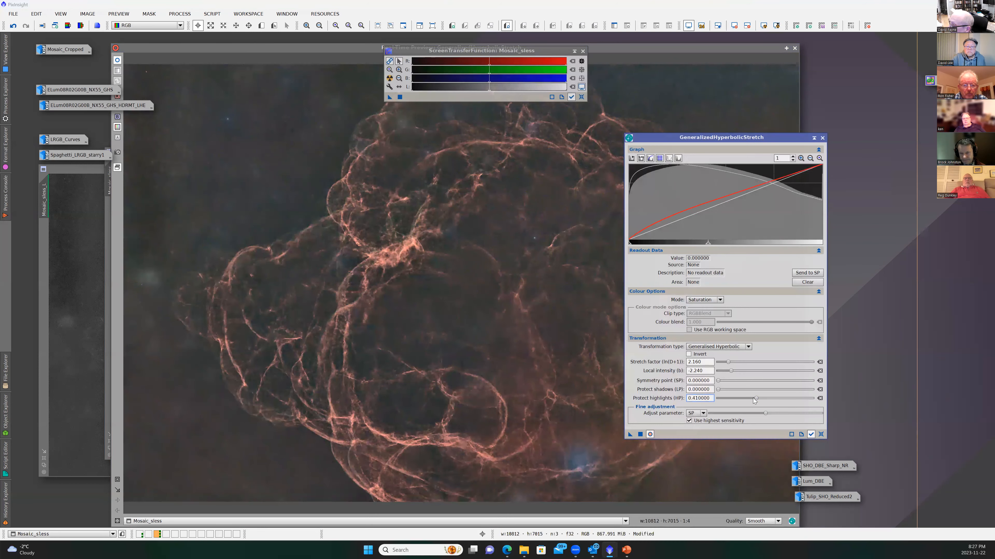
left_click(639, 434)
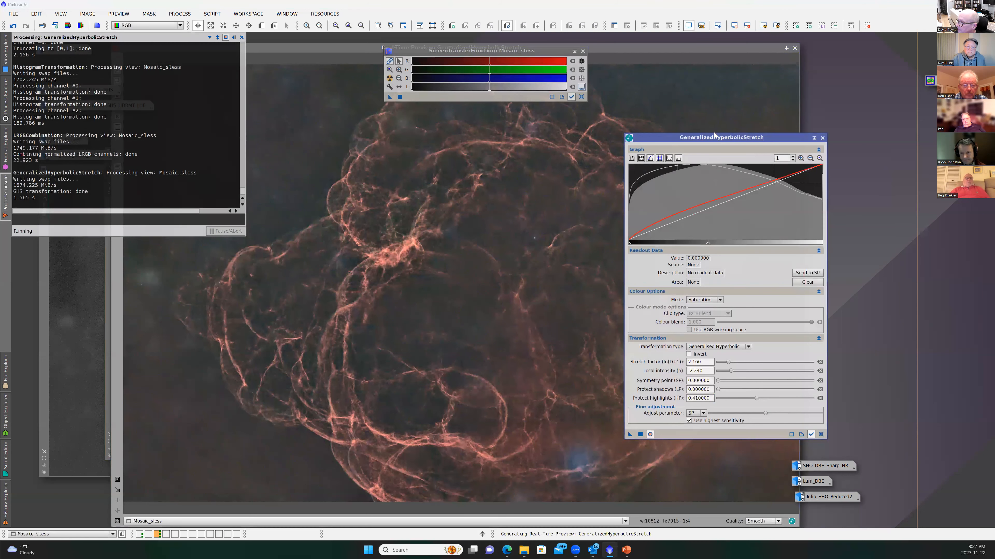
left_click(822, 137)
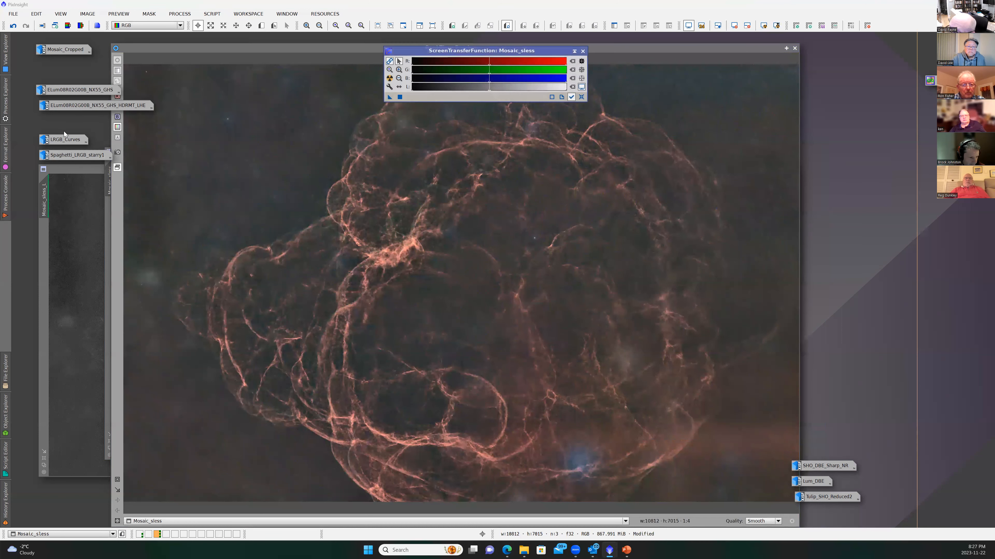
- Close the real-time preview, examine the LRGB_Curves and Spaghetti_LRGB_starry1 images, and close both
double_click(61, 139)
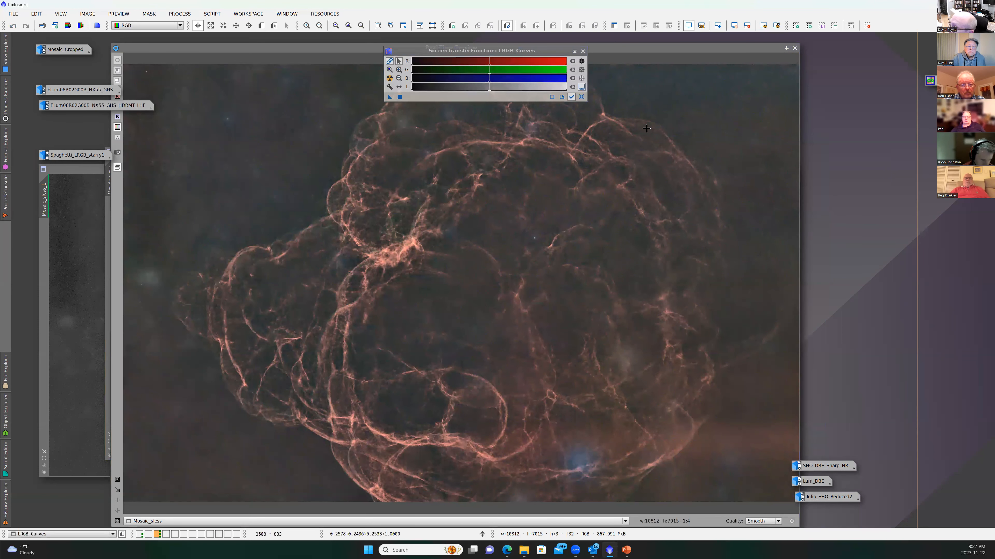
left_click(795, 49)
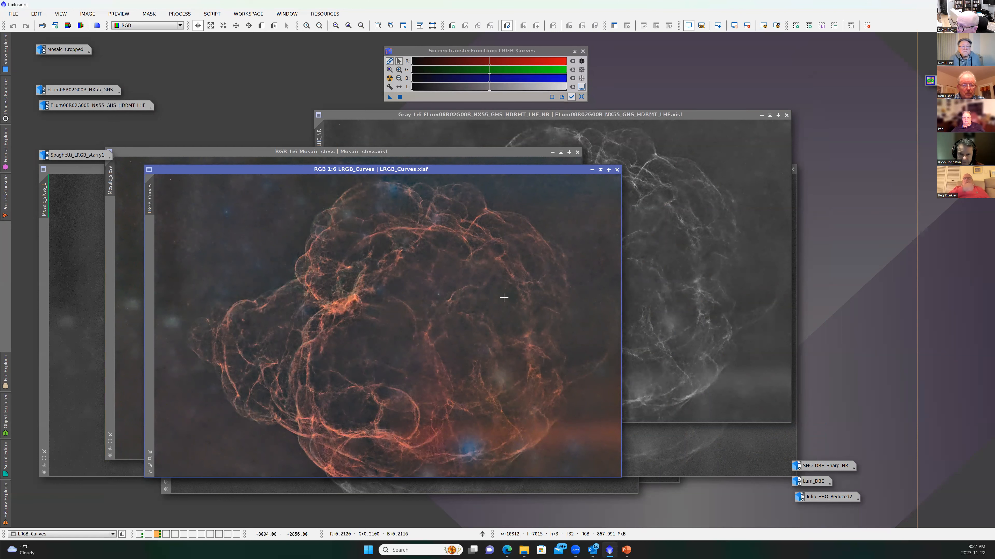
scroll(415, 311, "up", 1)
scroll(414, 311, "down", 1)
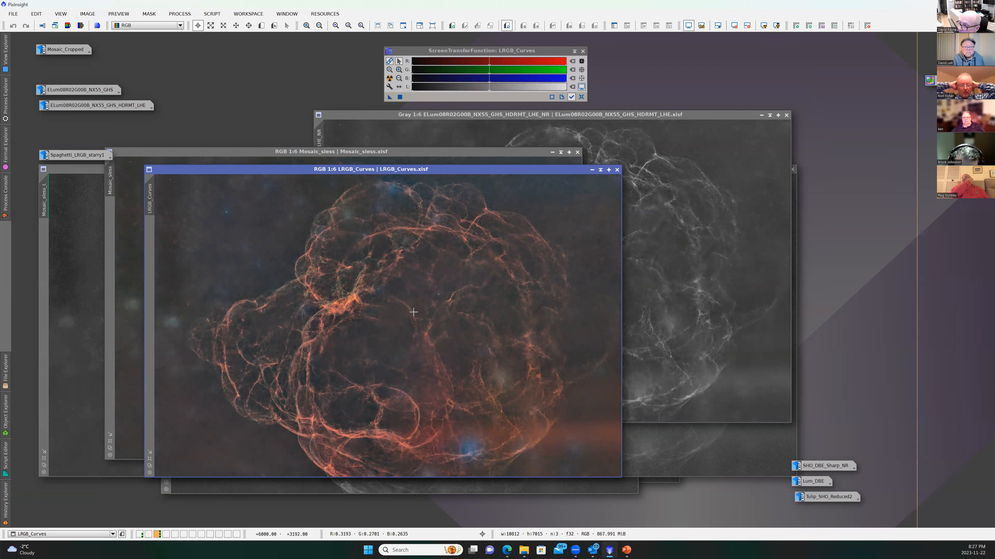
double_click(69, 154)
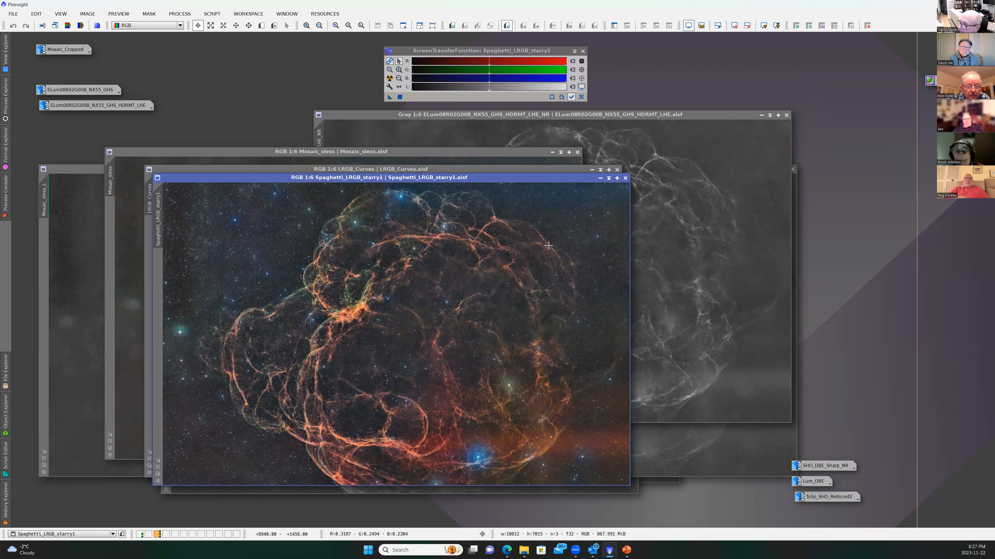
left_click(625, 178)
left_click(618, 170)
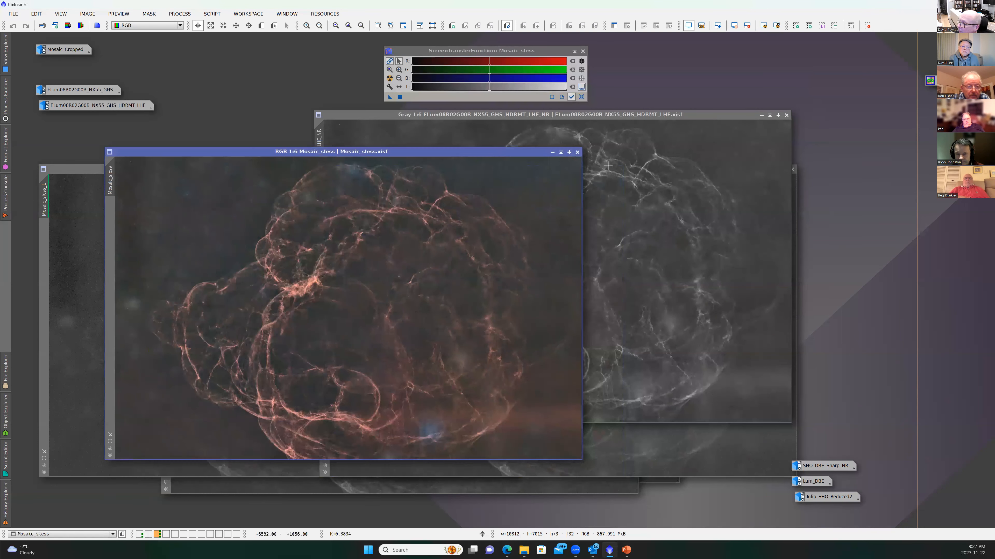
left_click(577, 153)
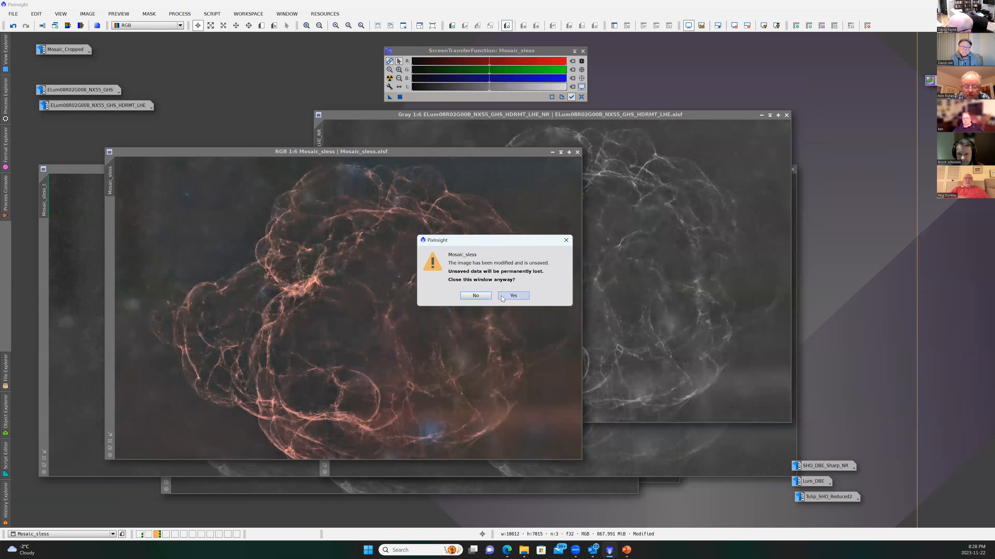
left_click(467, 295)
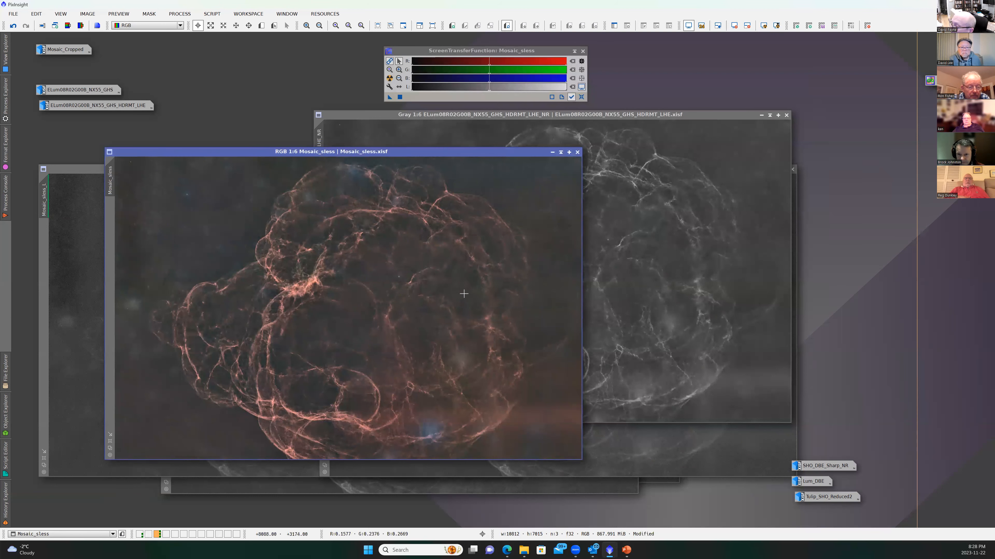
left_click(180, 13)
mouse_move(186, 26)
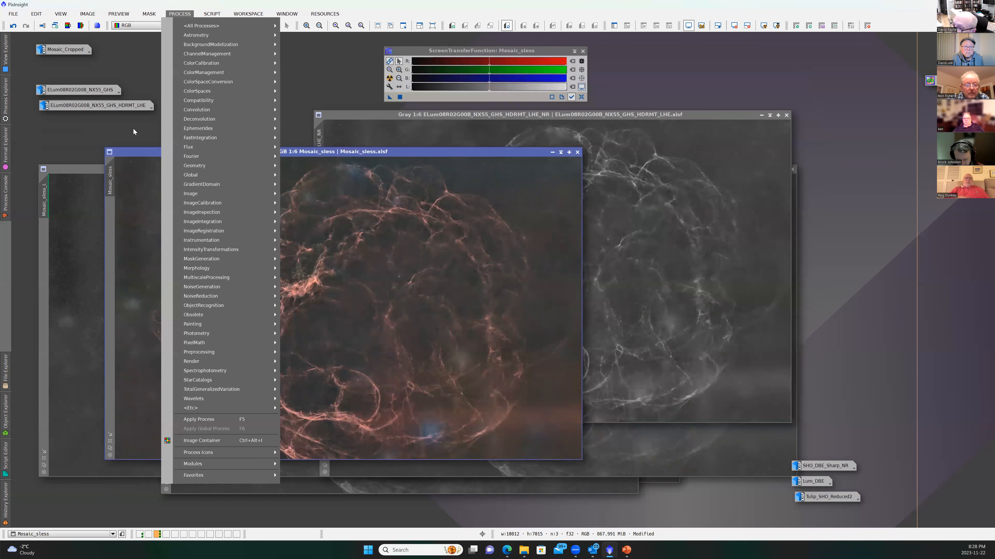
left_click(133, 128)
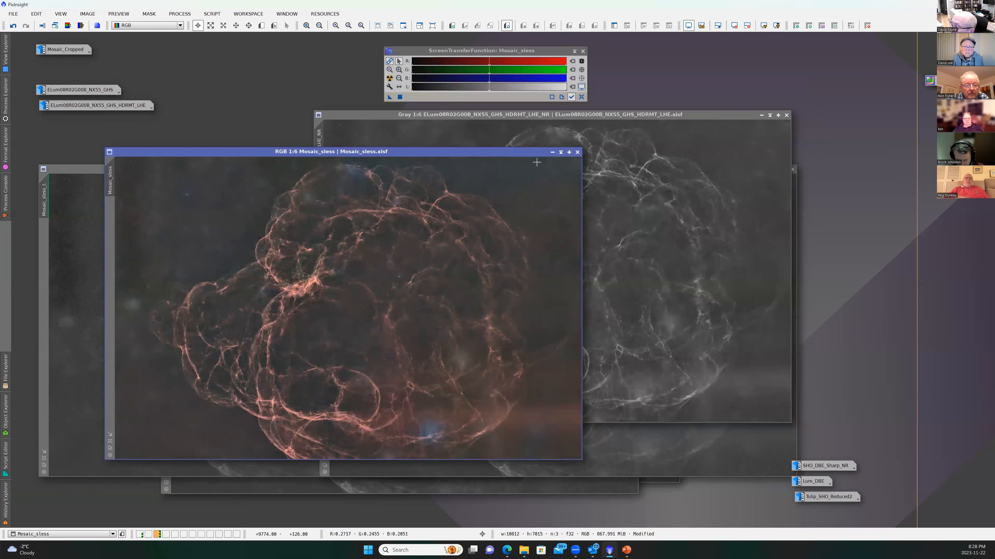
- Undo the saturation stretch, LRGB combination and histogram stretch on Mosaic_sless, and auto-stretch its display
left_click(13, 26)
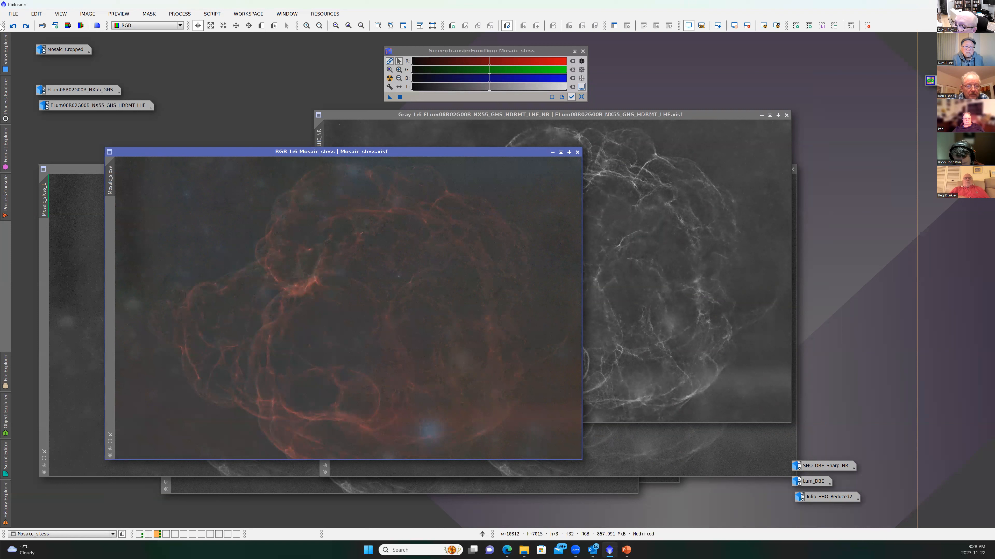
left_click(13, 26)
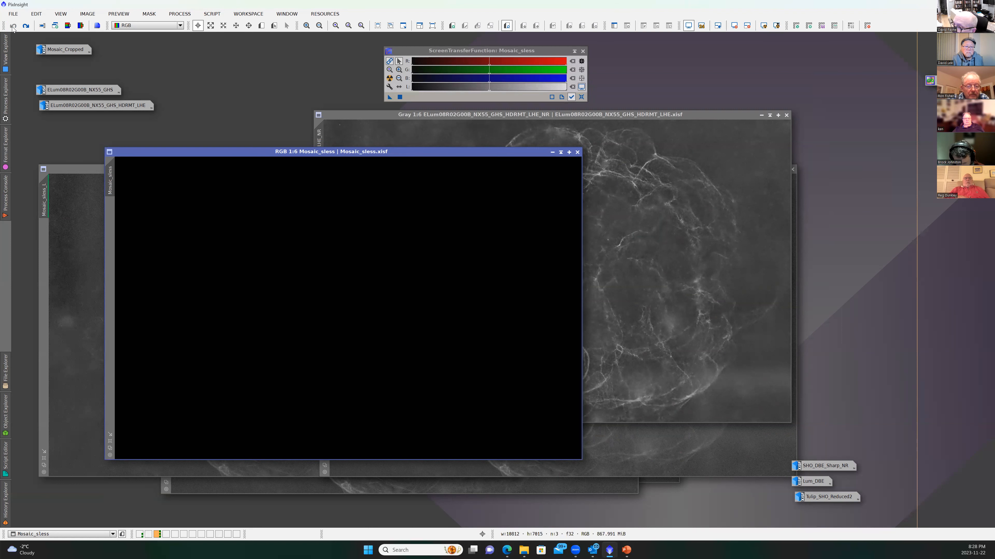
left_click(763, 26)
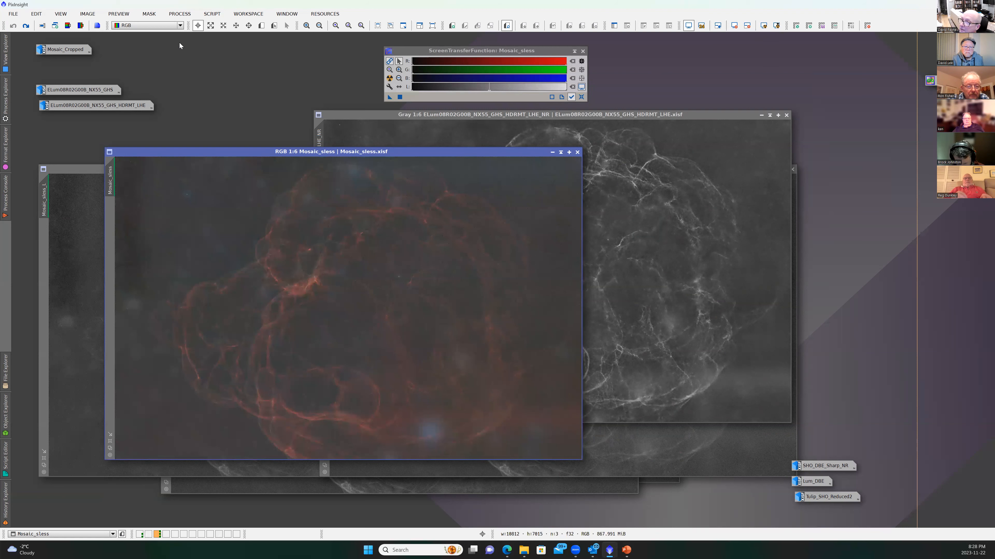
- Open NarrowbandNormalization and set its palette to HOO and its lightness to Ha
left_click(180, 14)
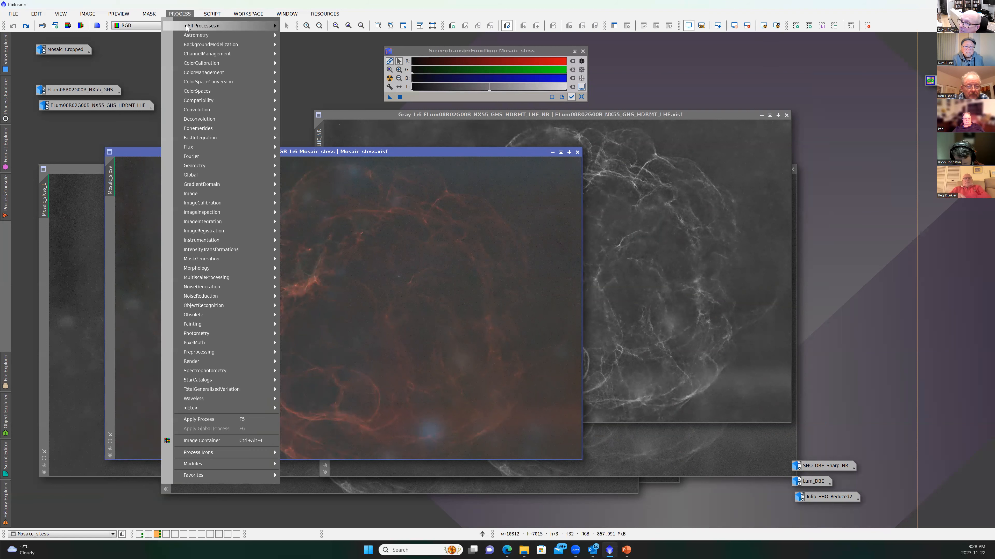
mouse_move(187, 26)
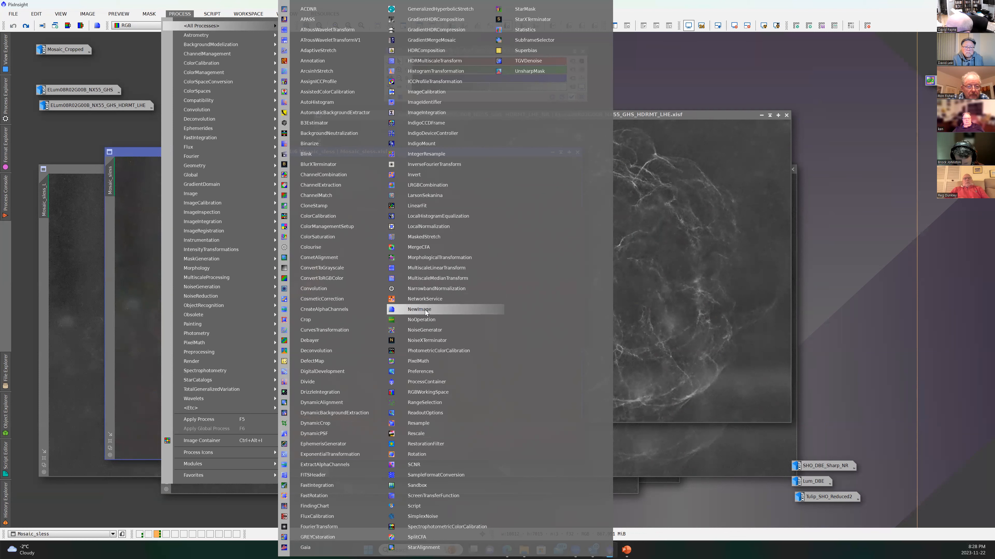
left_click(429, 290)
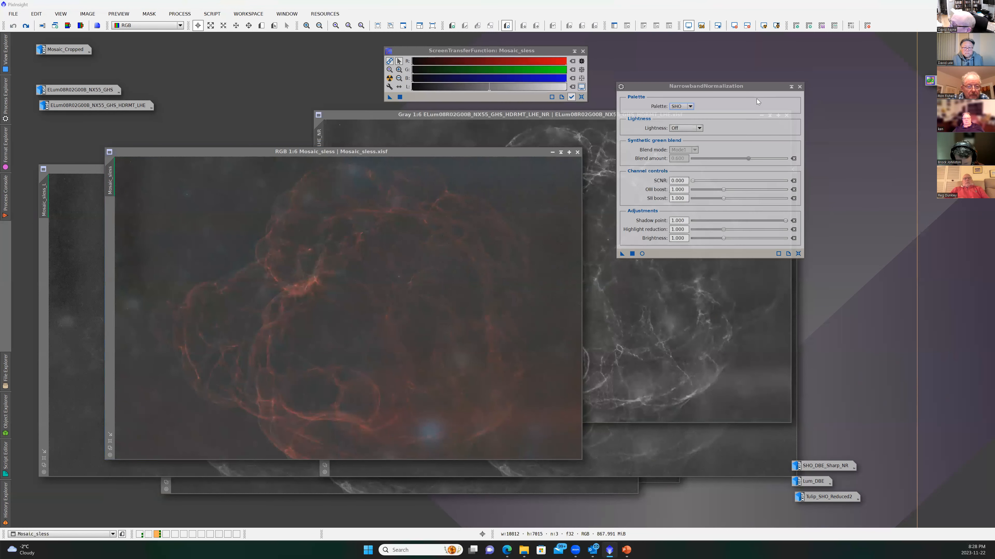
left_click(690, 105)
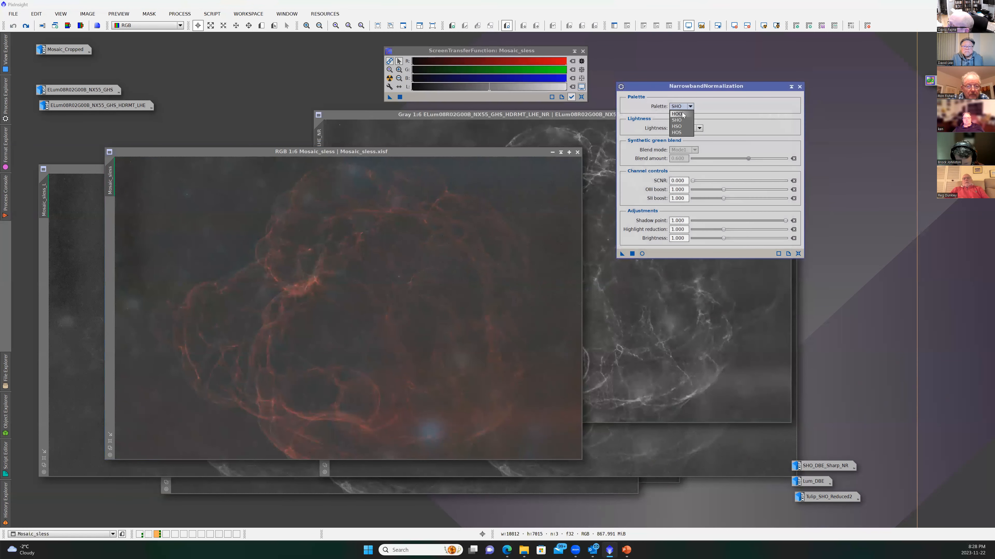
left_click(682, 114)
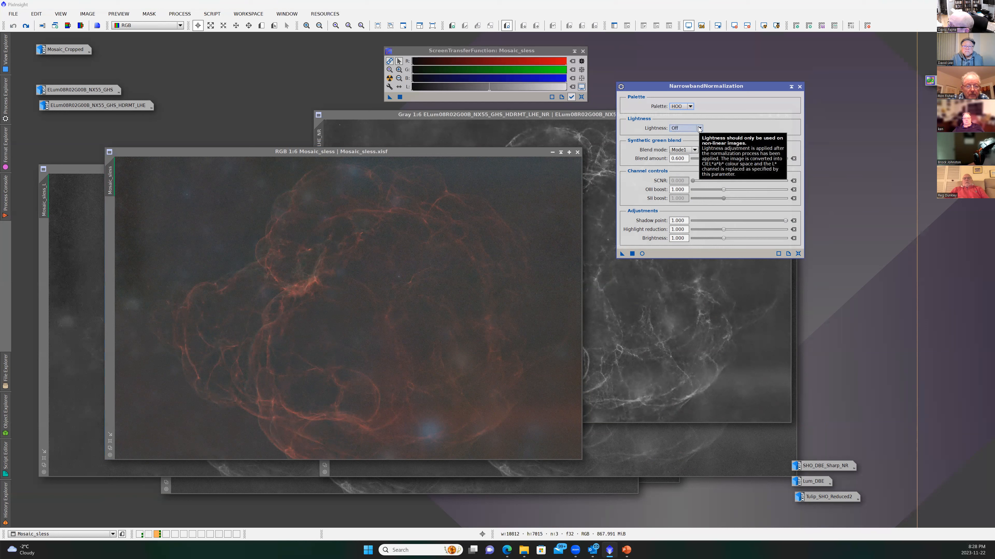
left_click(698, 127)
left_click(683, 149)
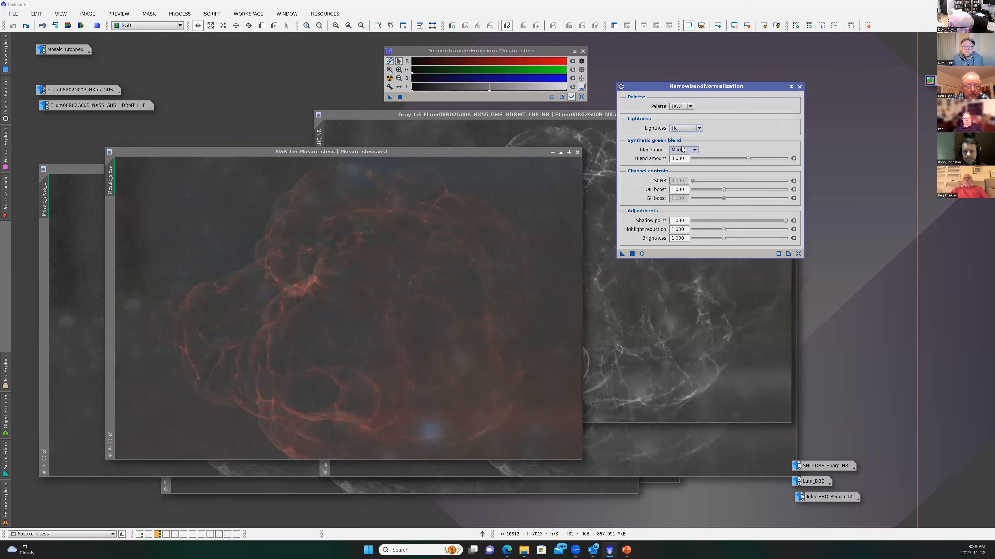
- Set the synthetic green blend to Mode2 and the OIII boost to 1.392, and preview the normalization on Mosaic_sless in real time
left_click(694, 150)
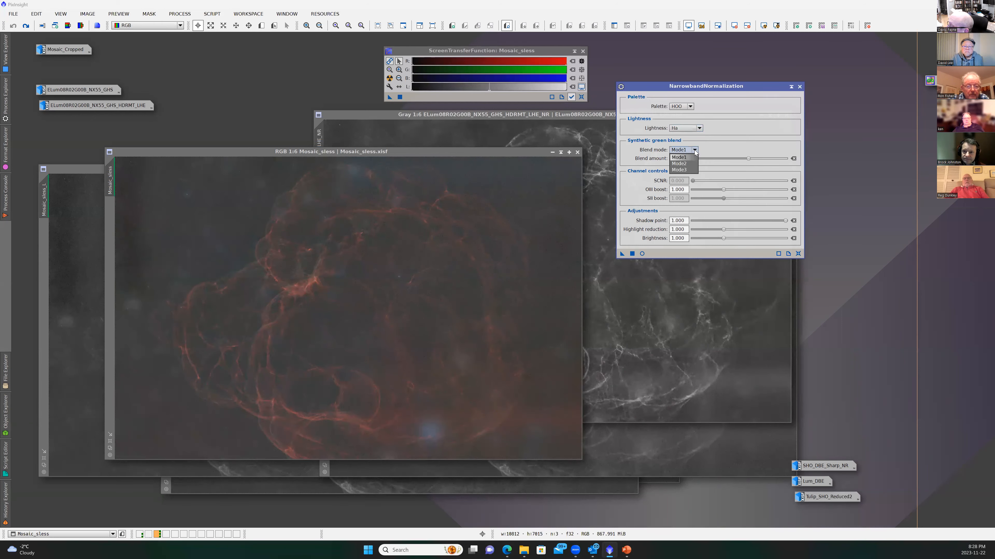
left_click(684, 164)
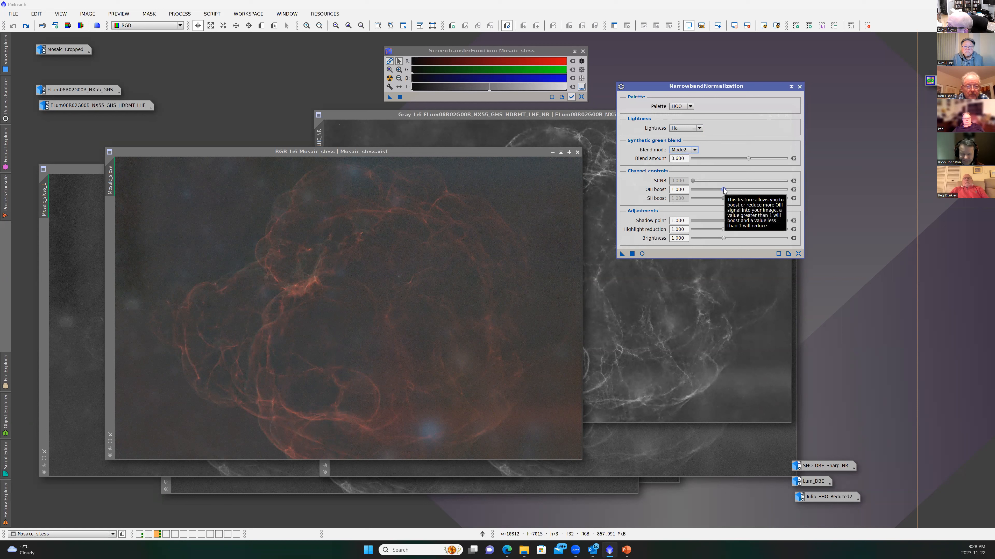
left_click_drag(723, 188, 736, 189)
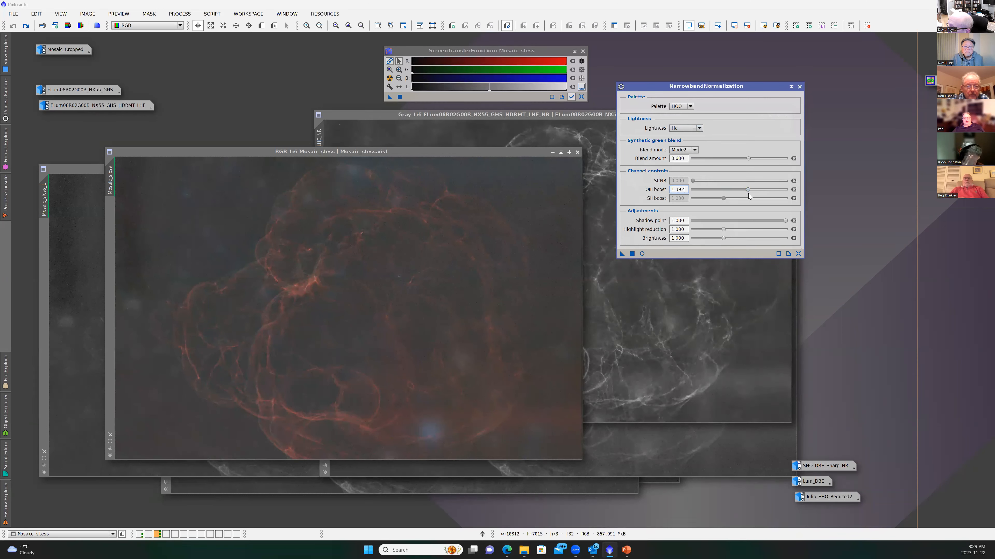
left_click(642, 254)
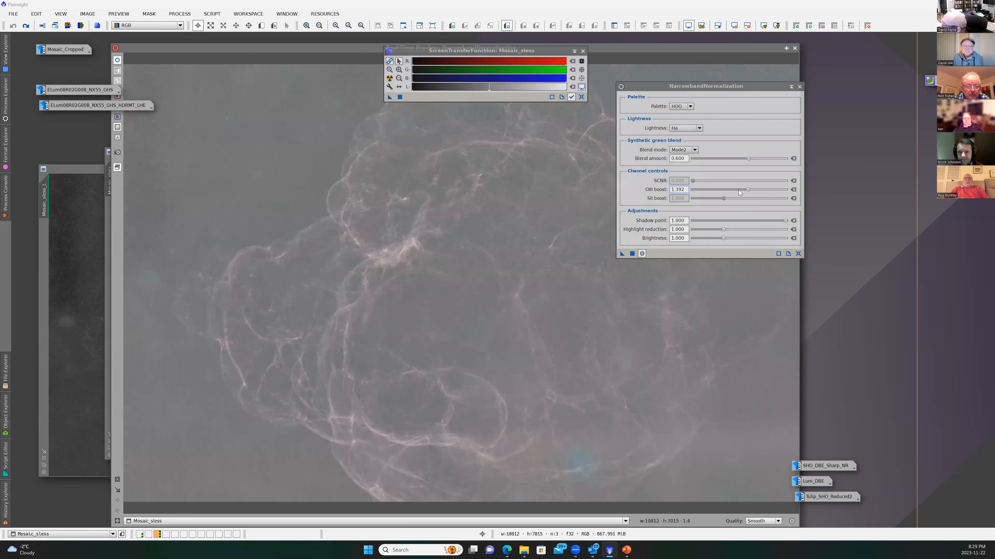
- Reset NarrowbandNormalization, try the Ha lightness option in the preview, and set the lightness to Preserve
left_click(798, 254)
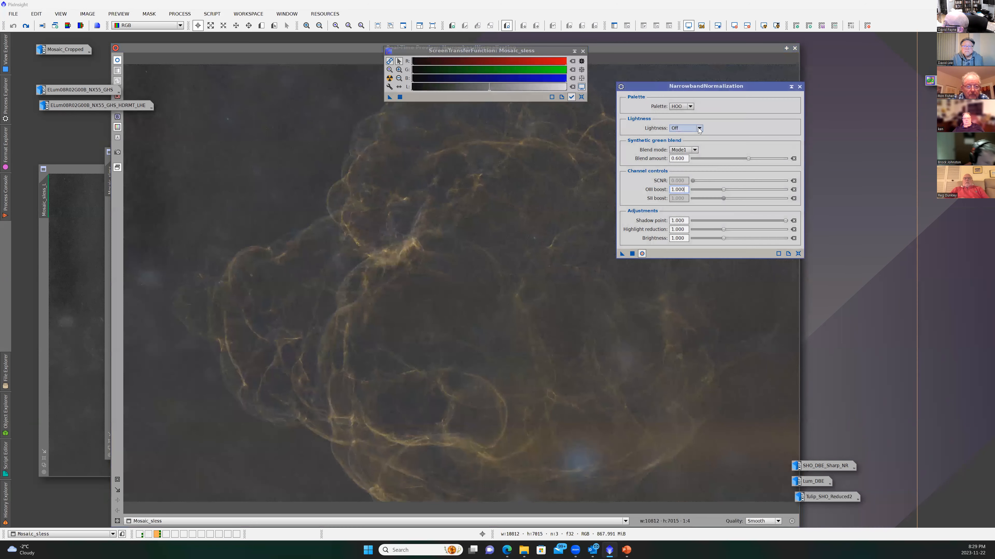
left_click(698, 127)
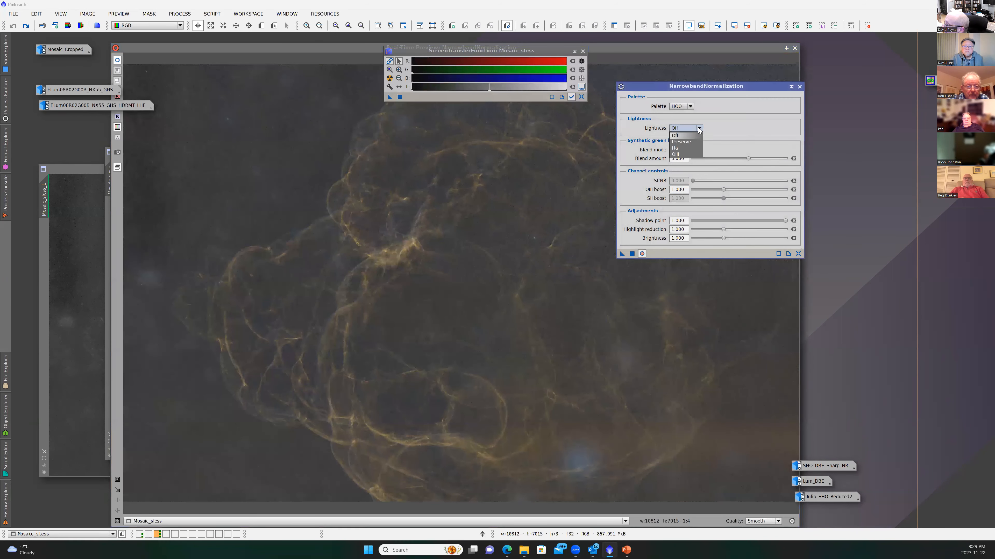
left_click(682, 149)
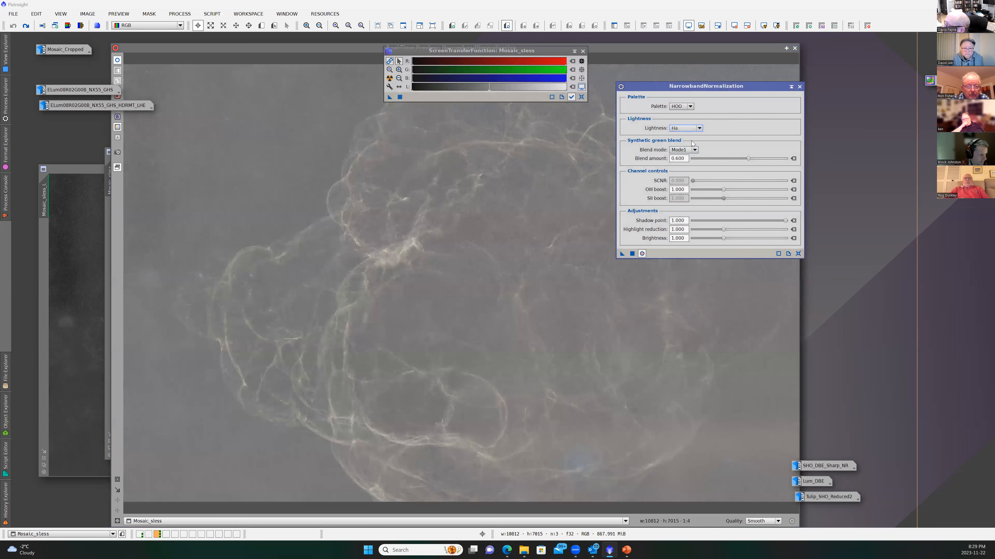
left_click(700, 129)
left_click(683, 141)
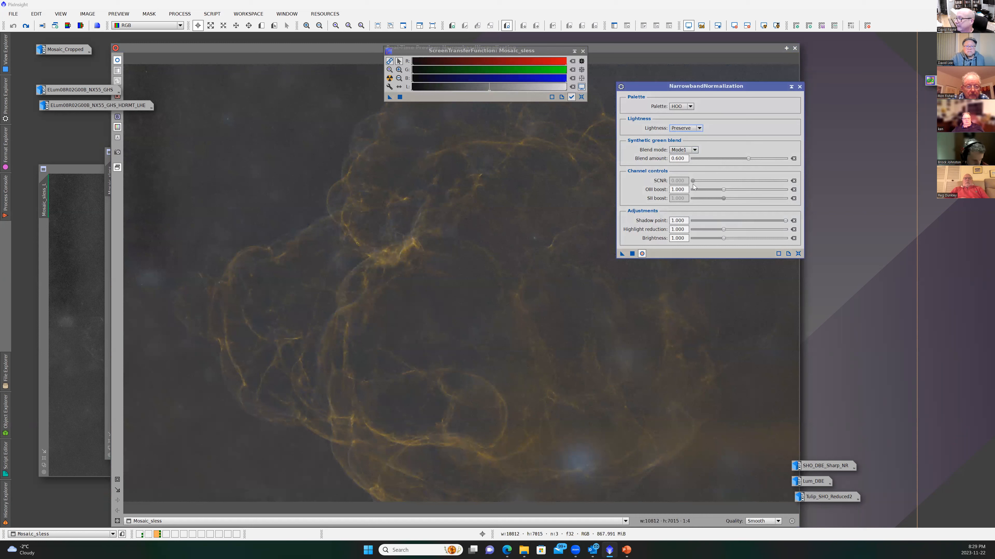
- Raise the OIII boost to 1.246 in the preview, and close NarrowbandNormalization and the real-time preview without applying
mouse_move(689, 190)
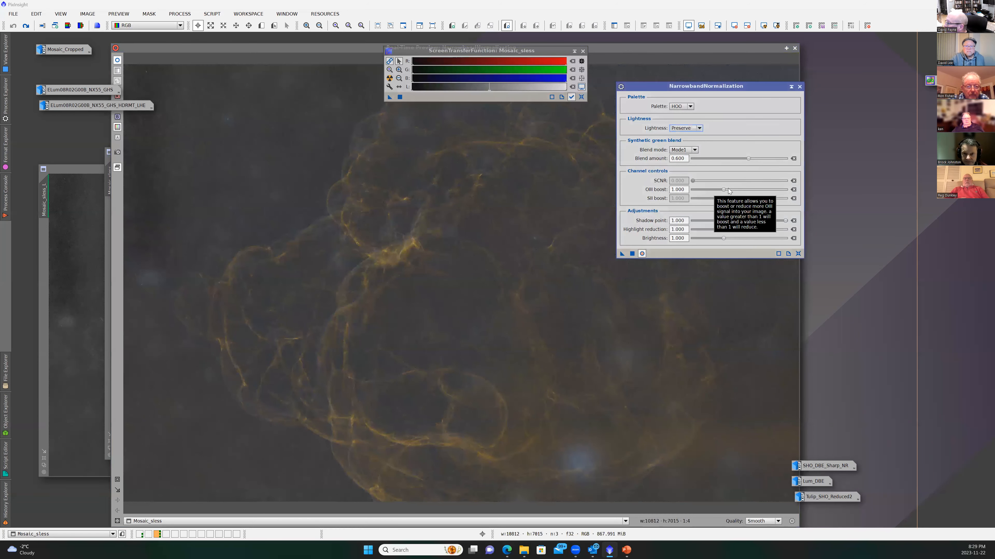
left_click_drag(727, 188, 731, 188)
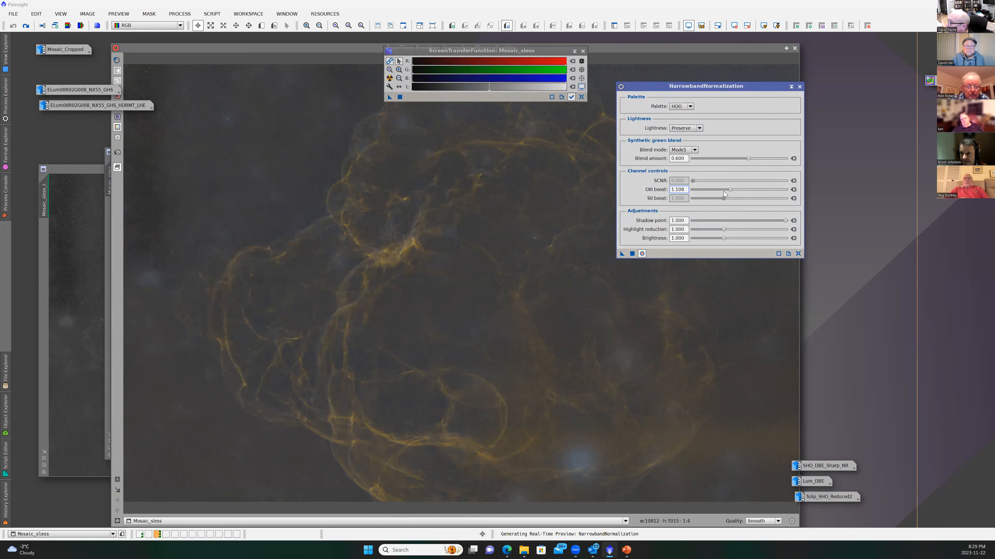
left_click_drag(730, 188, 739, 188)
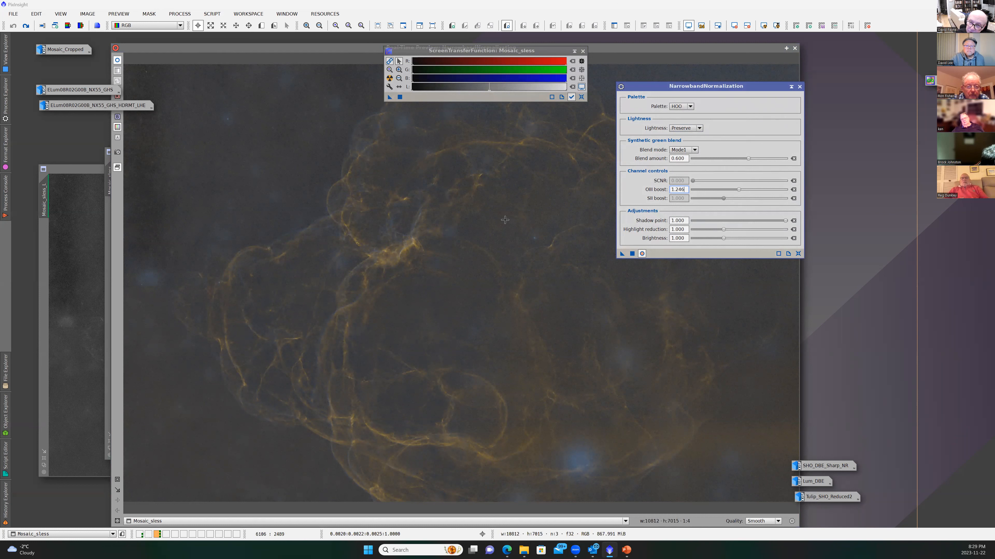
left_click(798, 86)
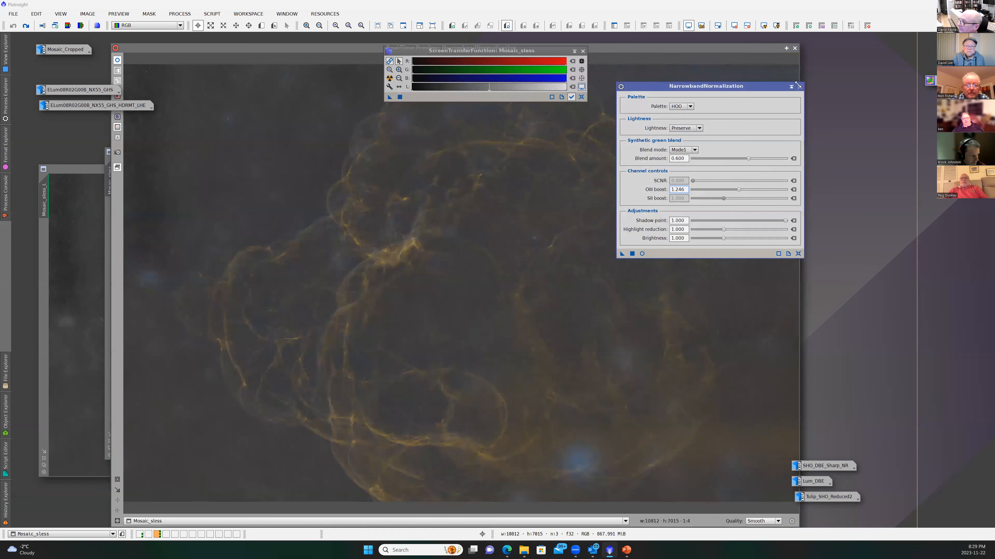
left_click(794, 49)
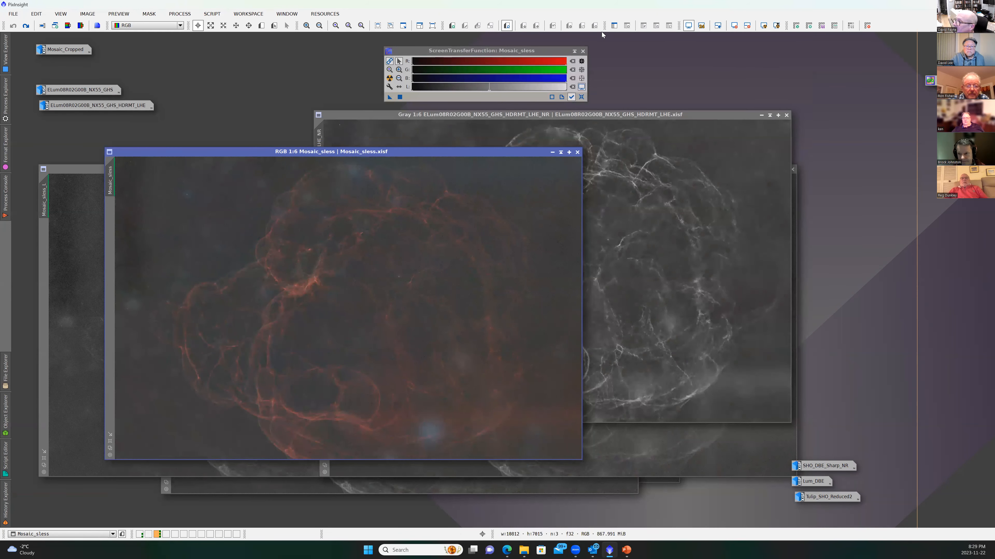